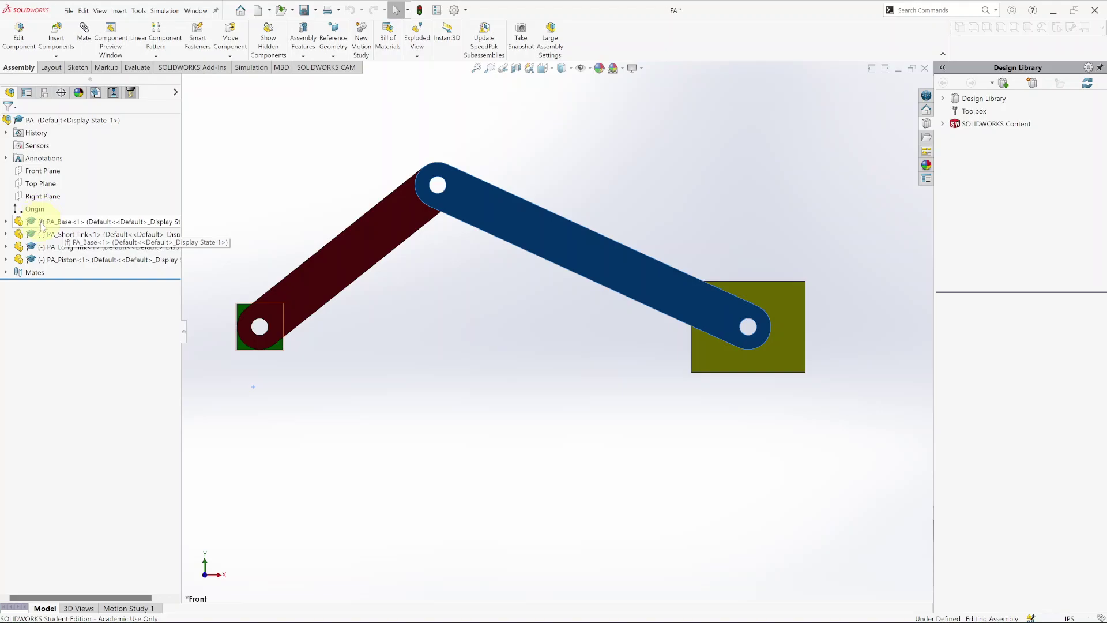
# Move the short link, the long link and the piston to test how the linkage moves.
pyautogui.moveTo(348, 250); pyautogui.dragTo(260, 327)
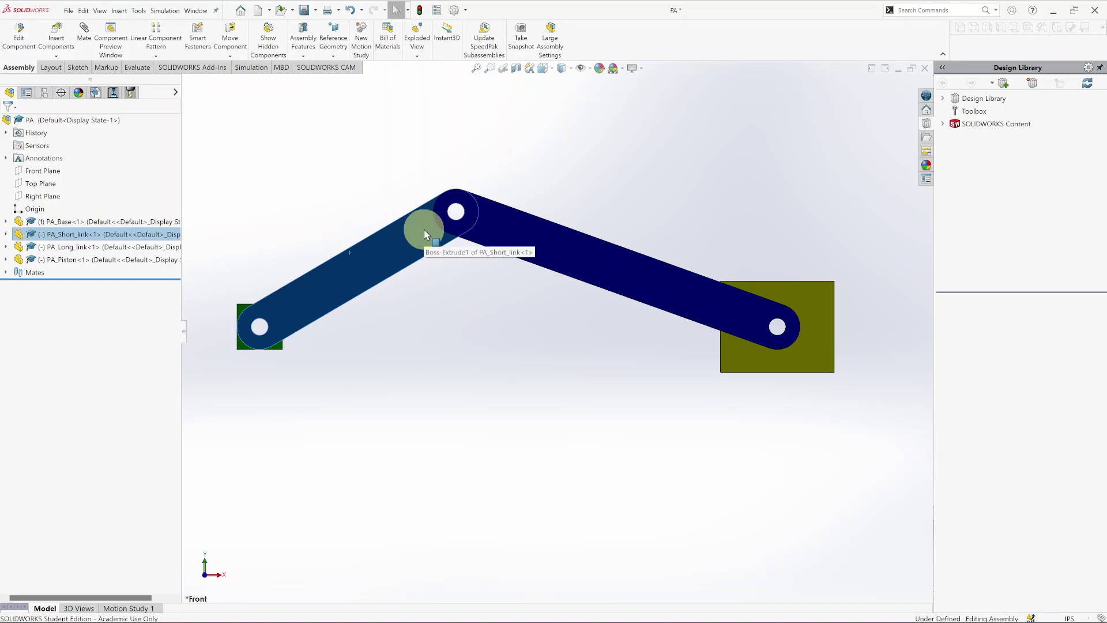
pyautogui.click(596, 263)
pyautogui.moveTo(596, 263); pyautogui.dragTo(439, 184)
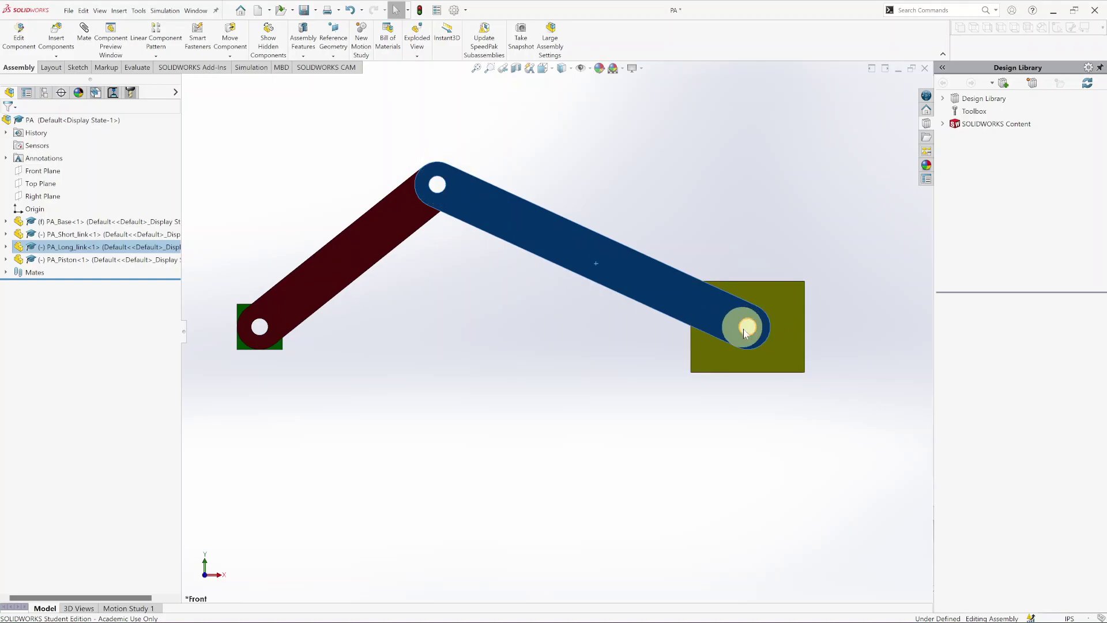
pyautogui.moveTo(757, 333)
pyautogui.mouseDown()
pyautogui.moveTo(773, 360)
pyautogui.moveTo(813, 351)
pyautogui.moveTo(759, 358)
pyautogui.moveTo(766, 338)
pyautogui.mouseUp()
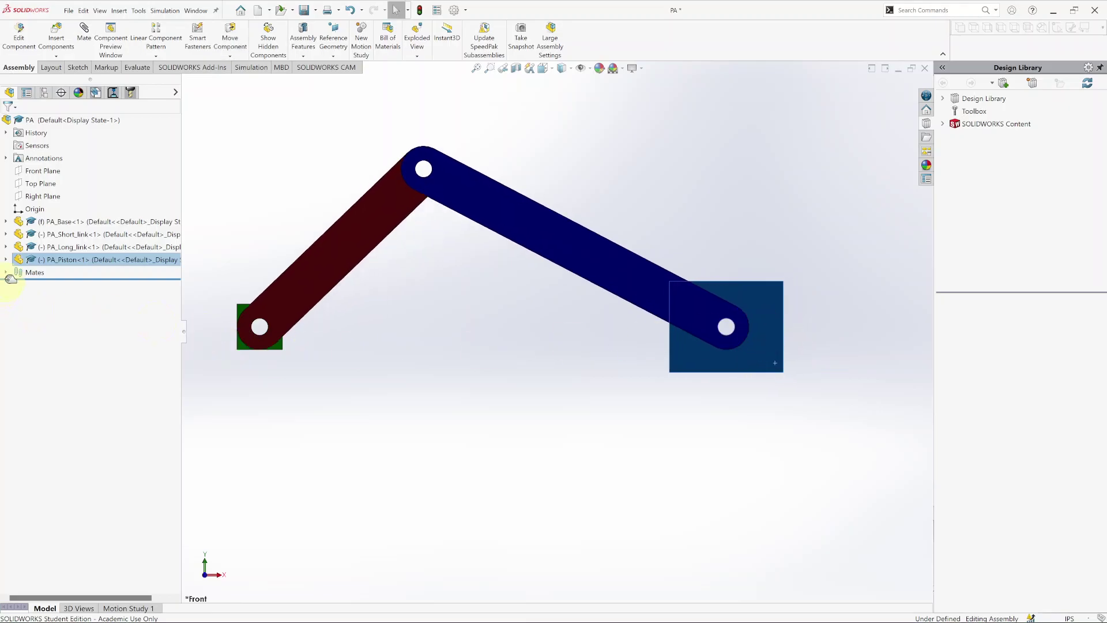
# Expand the assembly's mates, inspect the coincident mate between base and piston, and slide the piston back and forth along it.
pyautogui.click(6, 272)
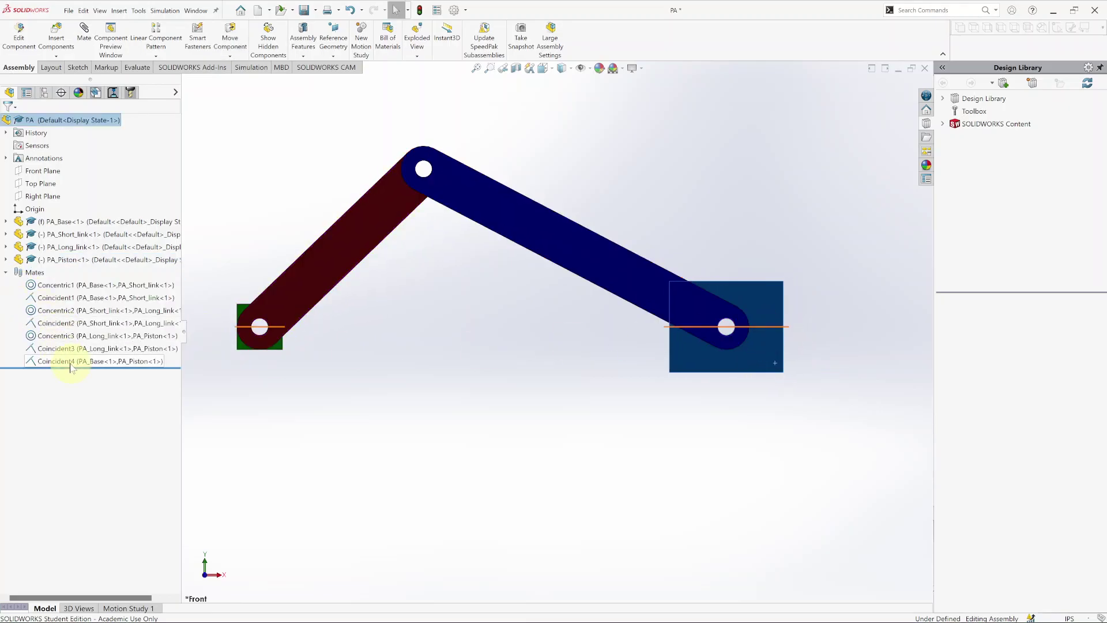
pyautogui.click(66, 361)
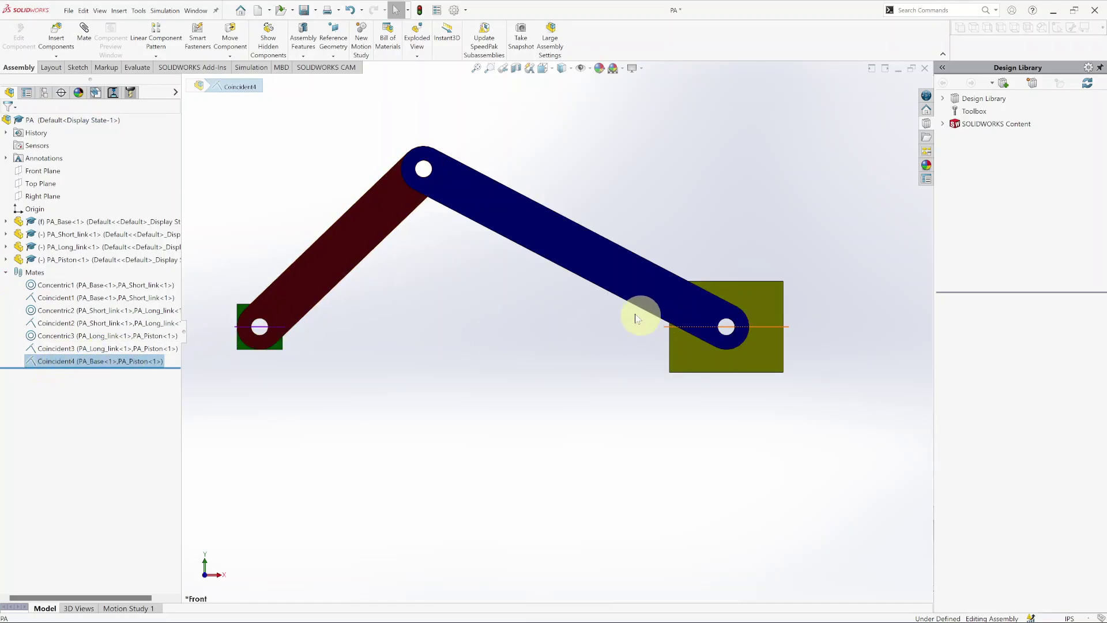
pyautogui.moveTo(764, 298); pyautogui.dragTo(571, 307)
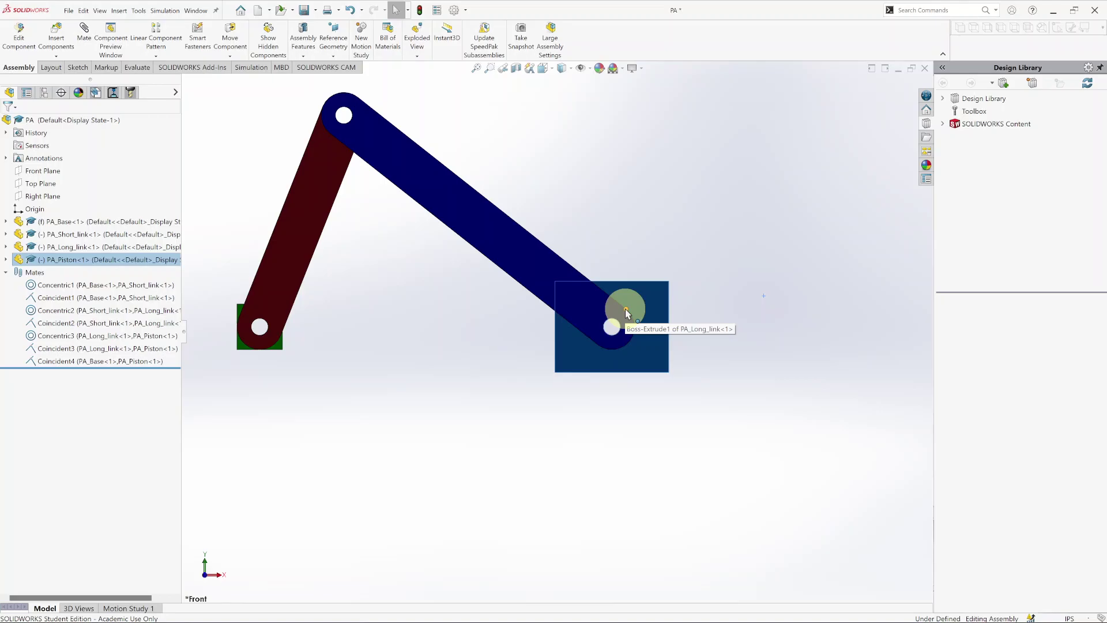
pyautogui.moveTo(626, 312); pyautogui.dragTo(707, 313)
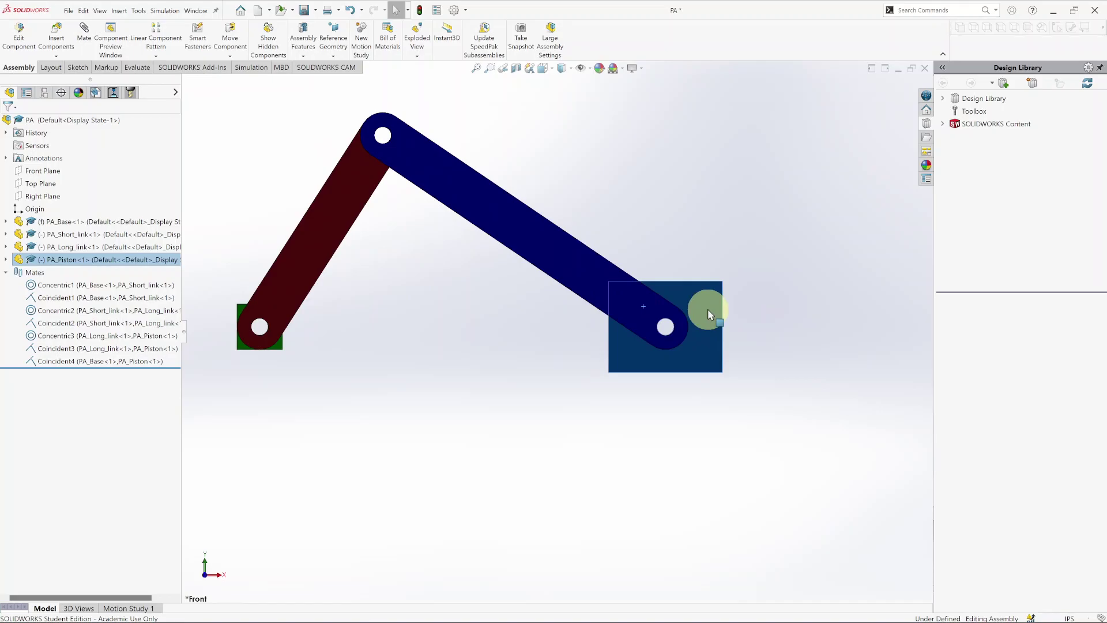
pyautogui.moveTo(709, 312); pyautogui.dragTo(709, 312)
# Move the long link until both links lie in one horizontal line with the piston fully extended.
pyautogui.click(410, 275)
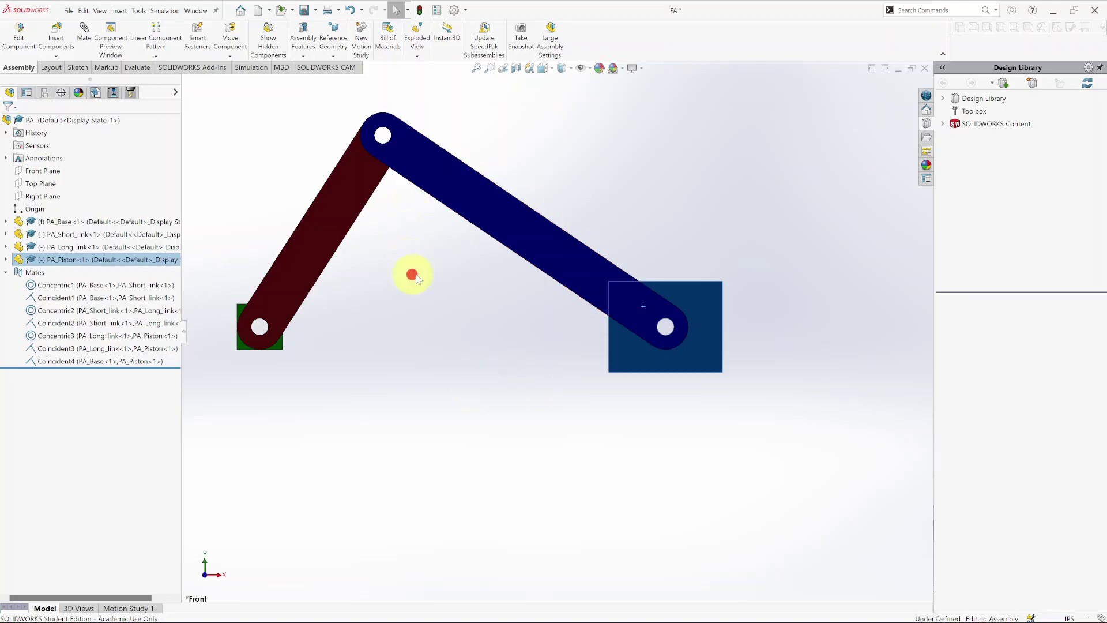
pyautogui.scroll(3, 479, 294)
pyautogui.scroll(-5, 538, 289)
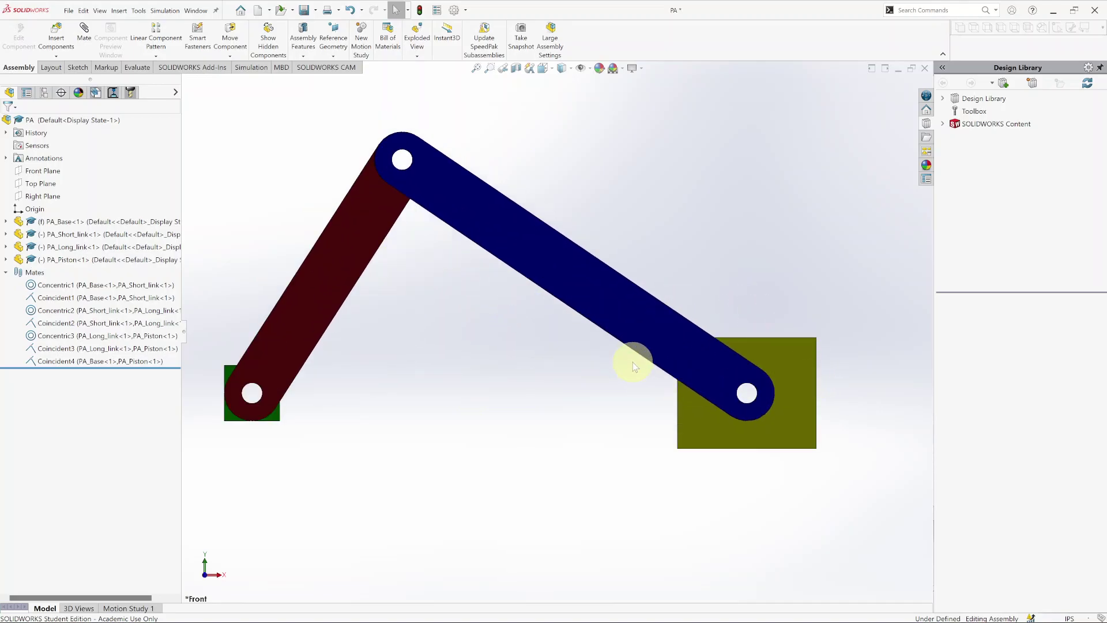
pyautogui.scroll(3, 528, 398)
pyautogui.moveTo(507, 299); pyautogui.dragTo(682, 383)
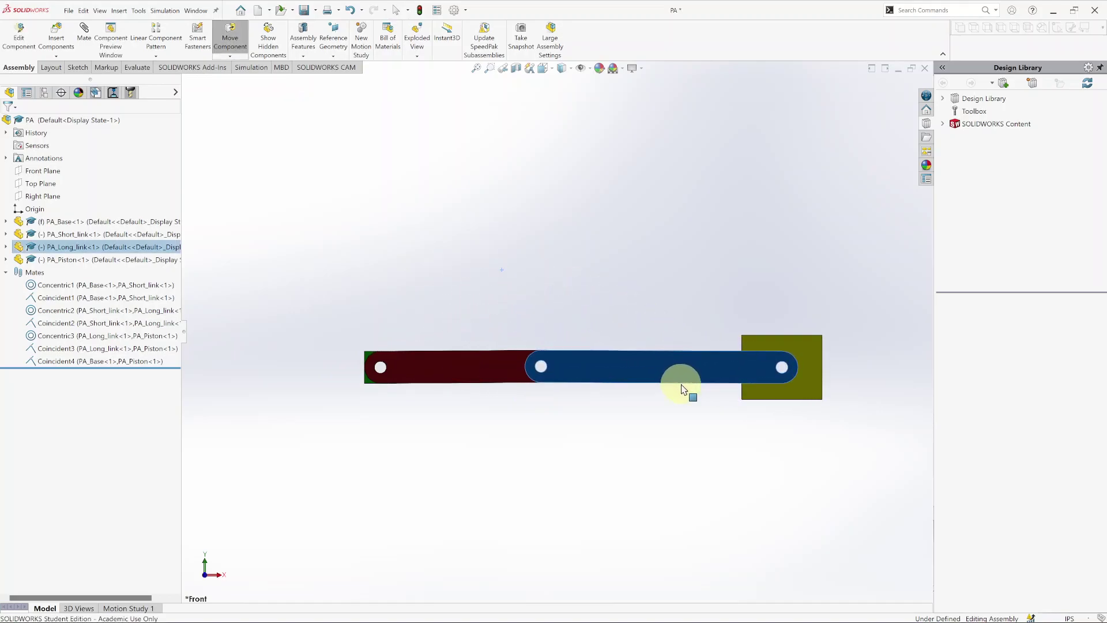
pyautogui.scroll(-5, 552, 348)
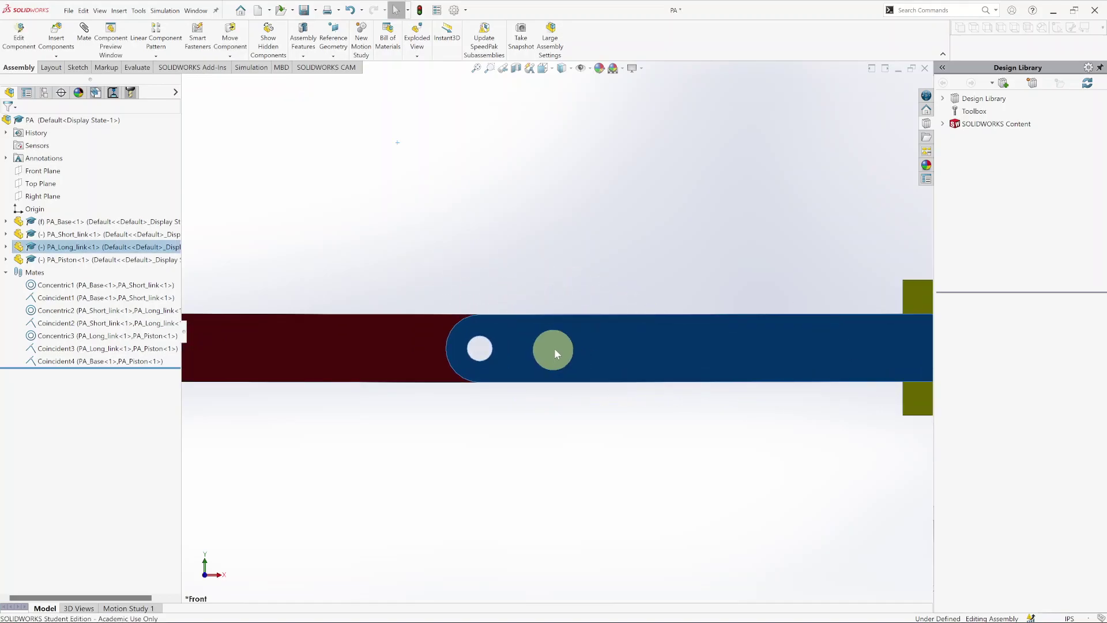
pyautogui.scroll(4, 547, 369)
pyautogui.scroll(-1, 609, 373)
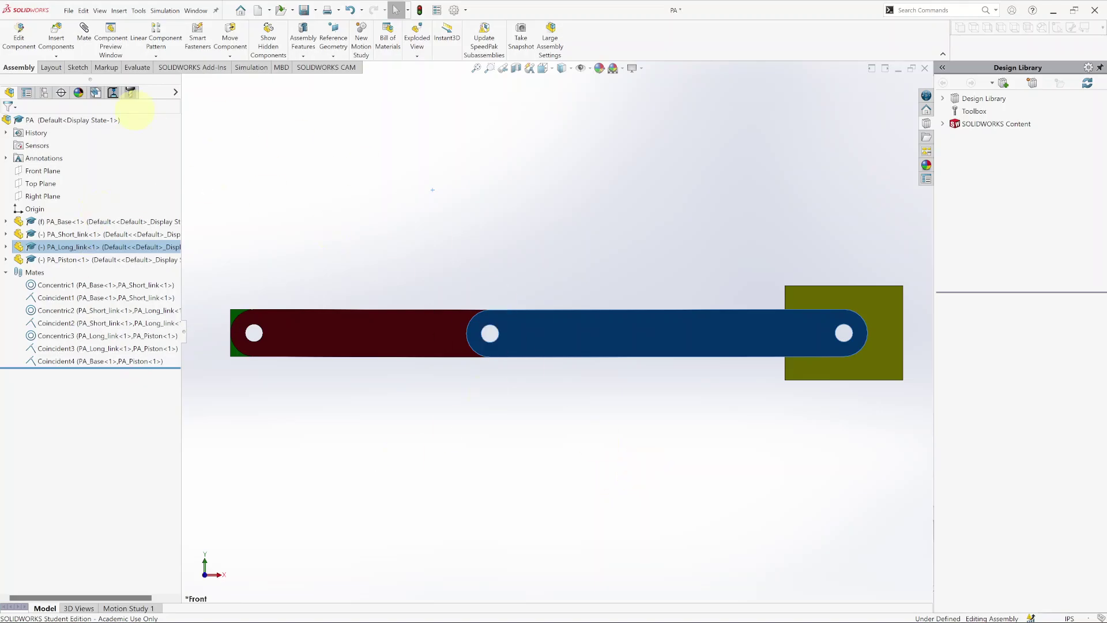
# Create a new motion study alongside Motion Study 1.
pyautogui.click(123, 609)
pyautogui.rightClick(124, 609)
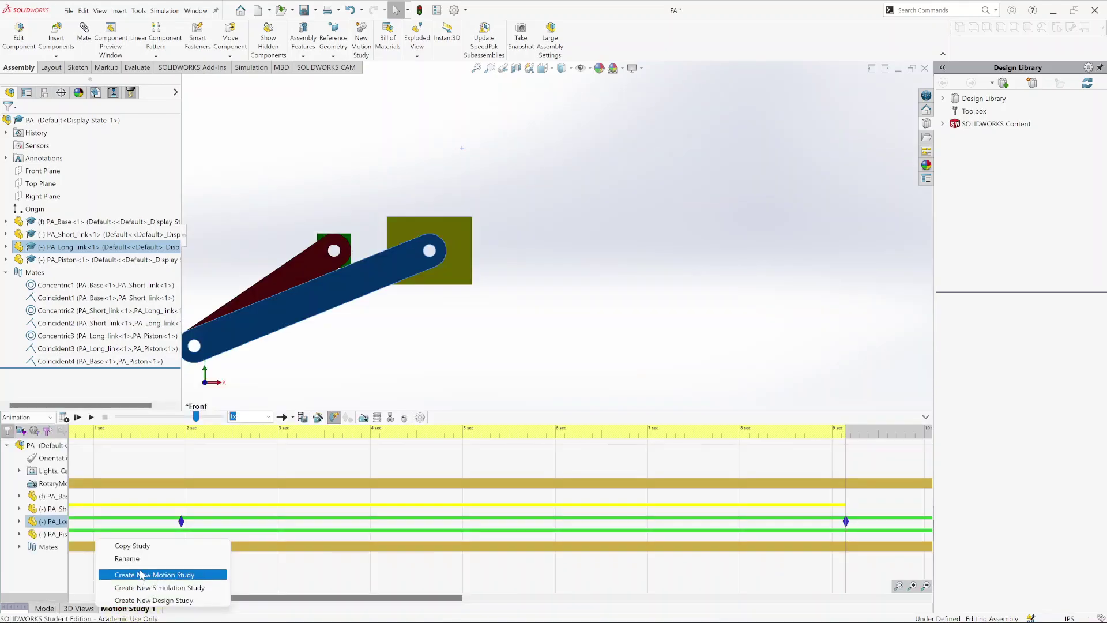
pyautogui.click(143, 575)
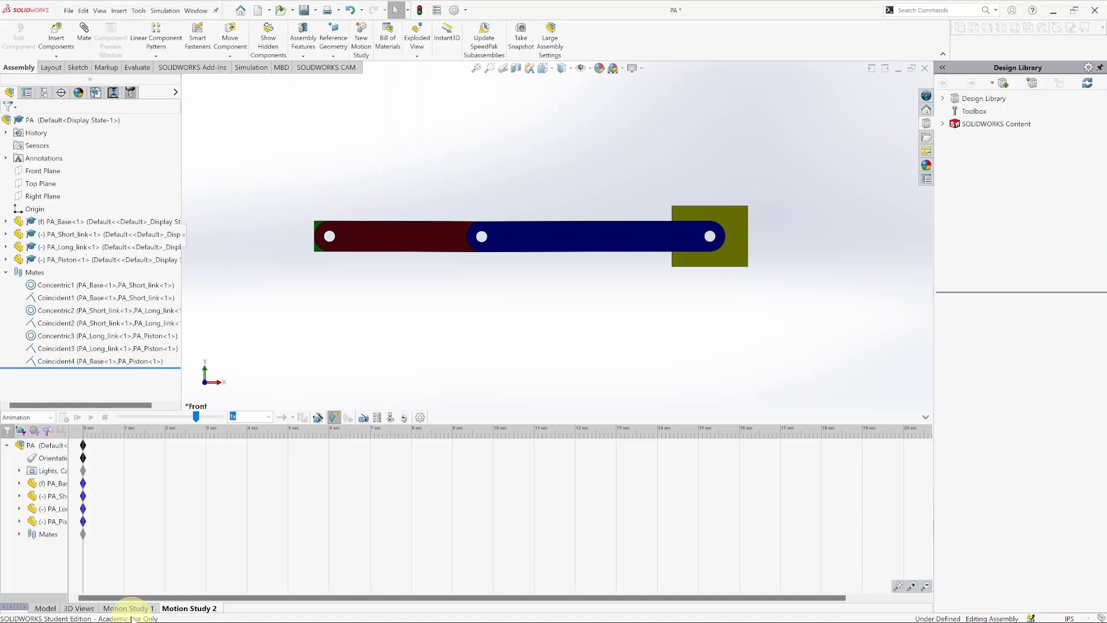
# Add a rotary motor on the short link's front face with a constant speed of 1 rad/s.
pyautogui.click(363, 419)
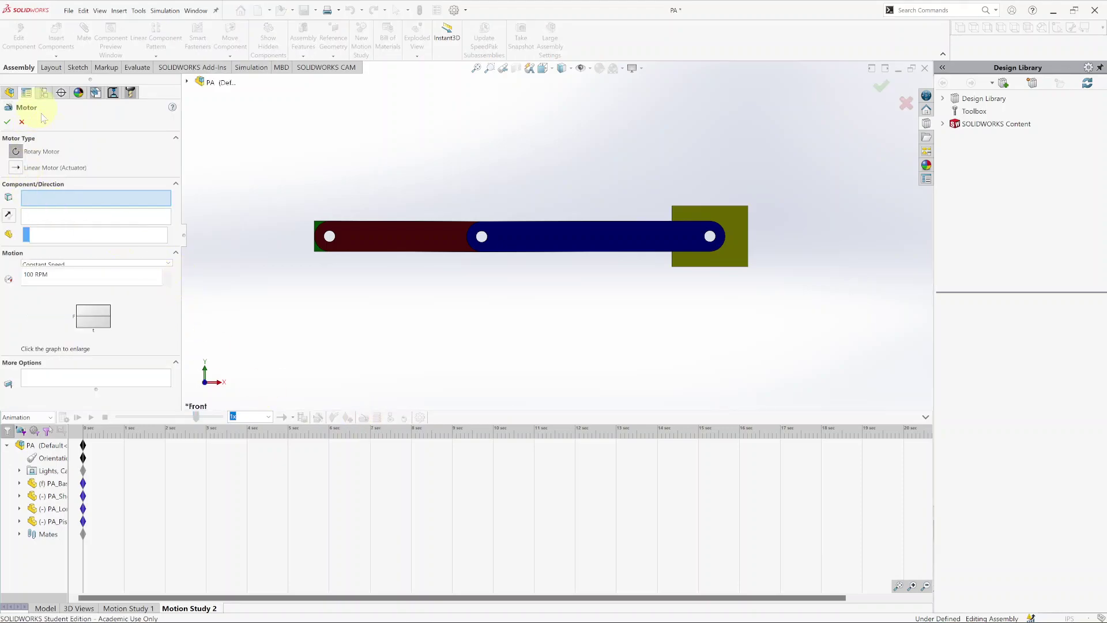
pyautogui.click(16, 151)
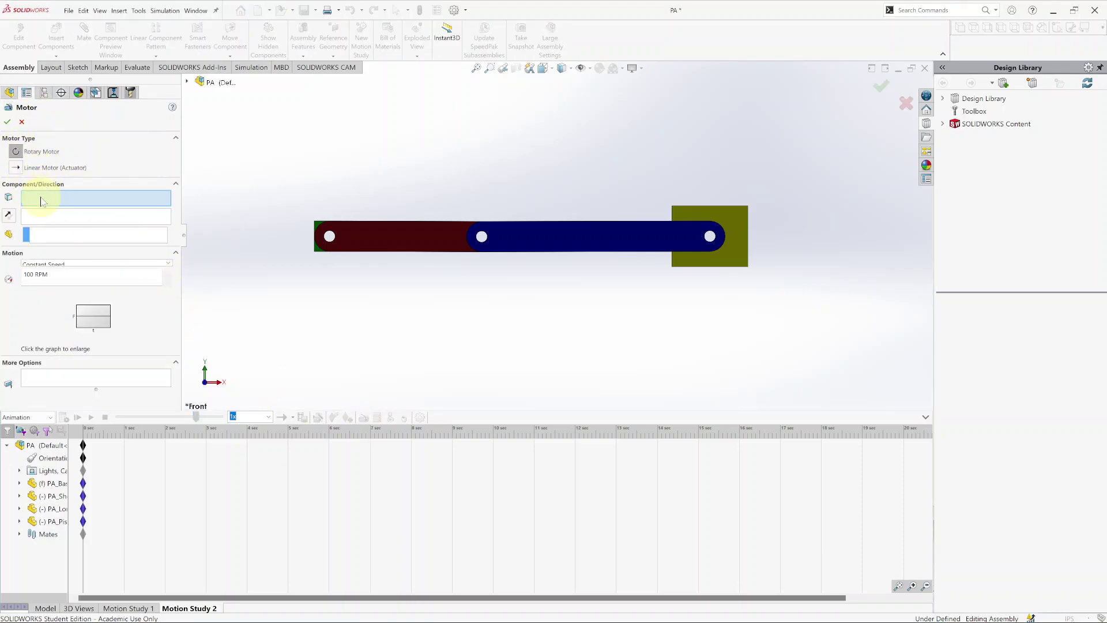
pyautogui.click(380, 230)
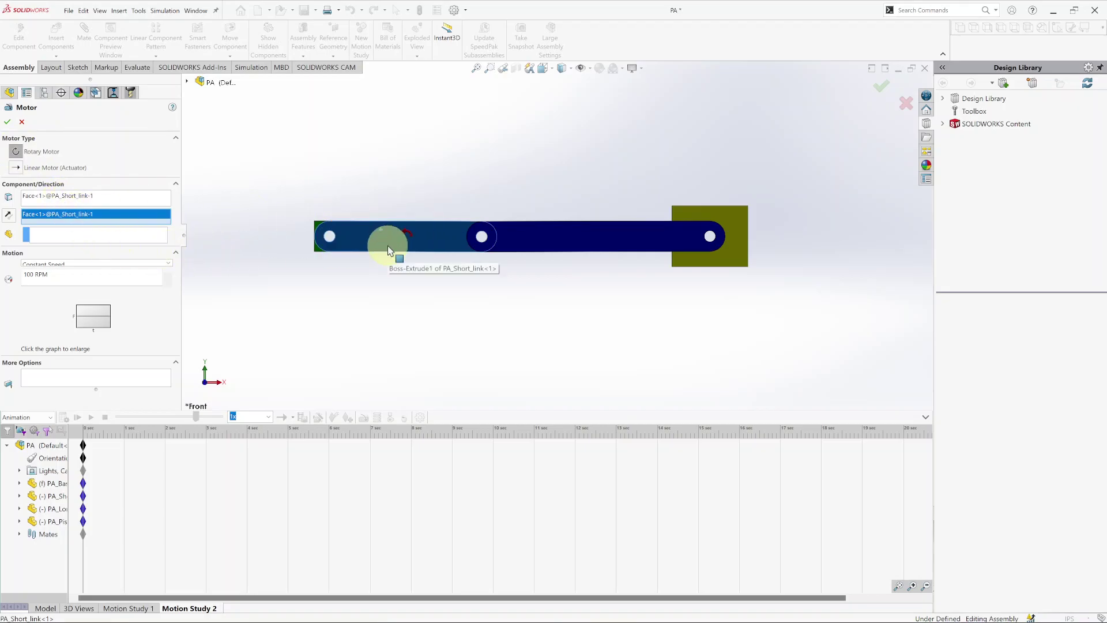
pyautogui.scroll(-3, 388, 250)
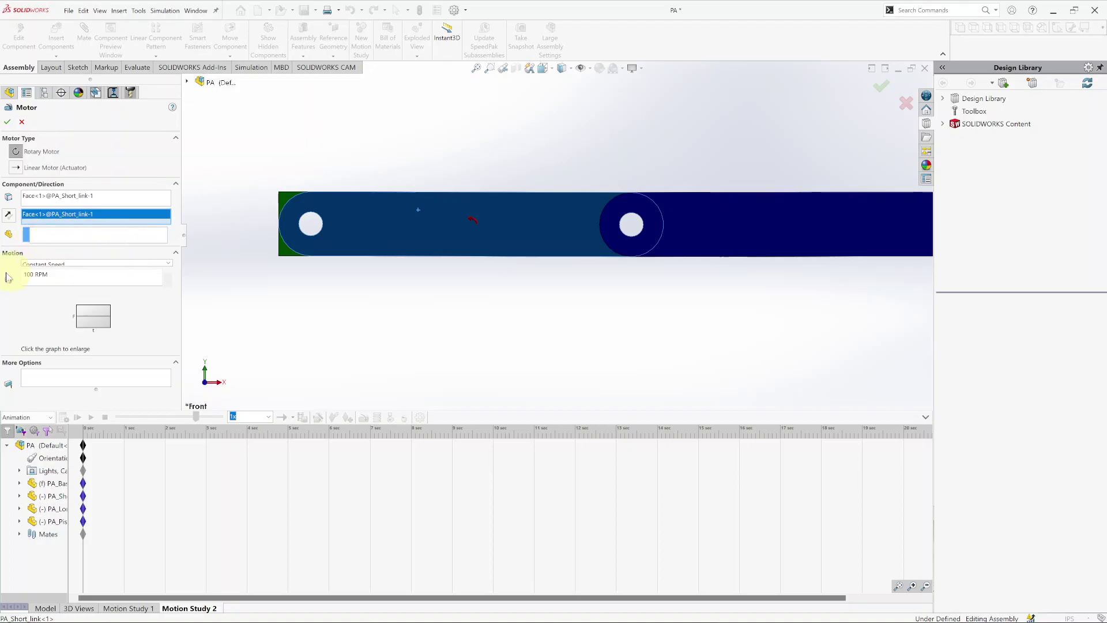
pyautogui.doubleClick(40, 274)
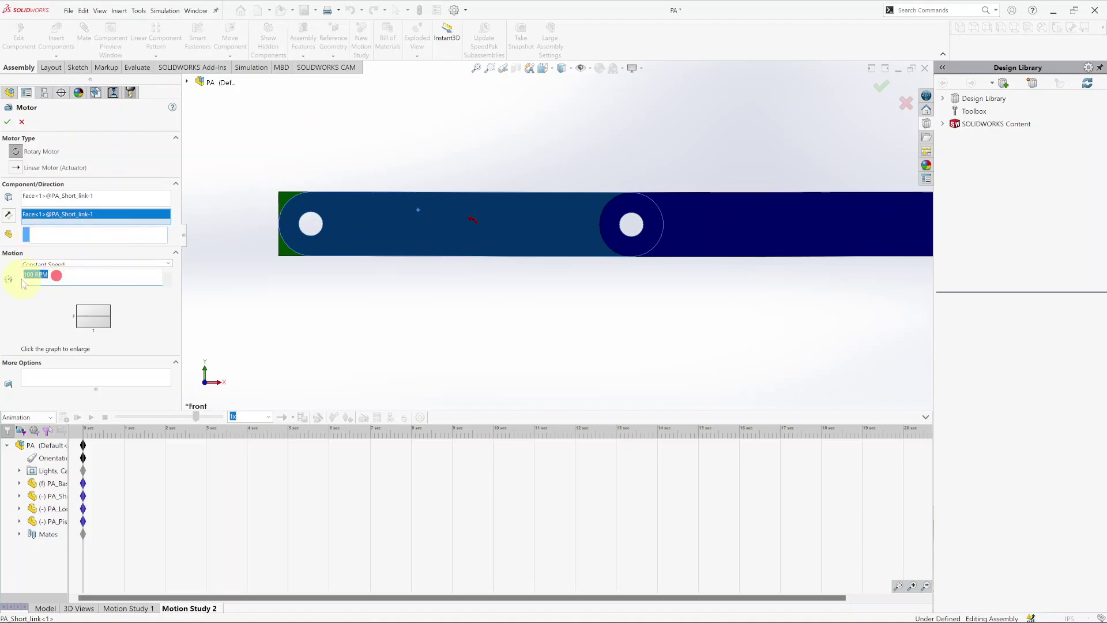
pyautogui.write('1rad/s')
pyautogui.click(8, 123)
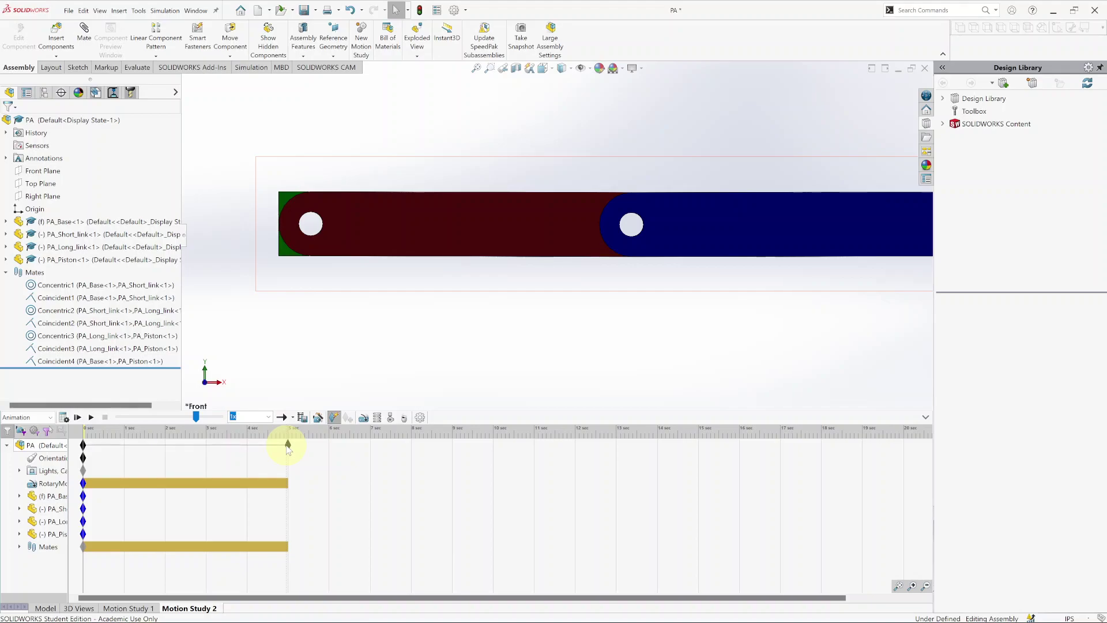
# Extend the motion study's duration to 8 seconds and enlarge the timeline scale.
pyautogui.moveTo(288, 449); pyautogui.dragTo(412, 446)
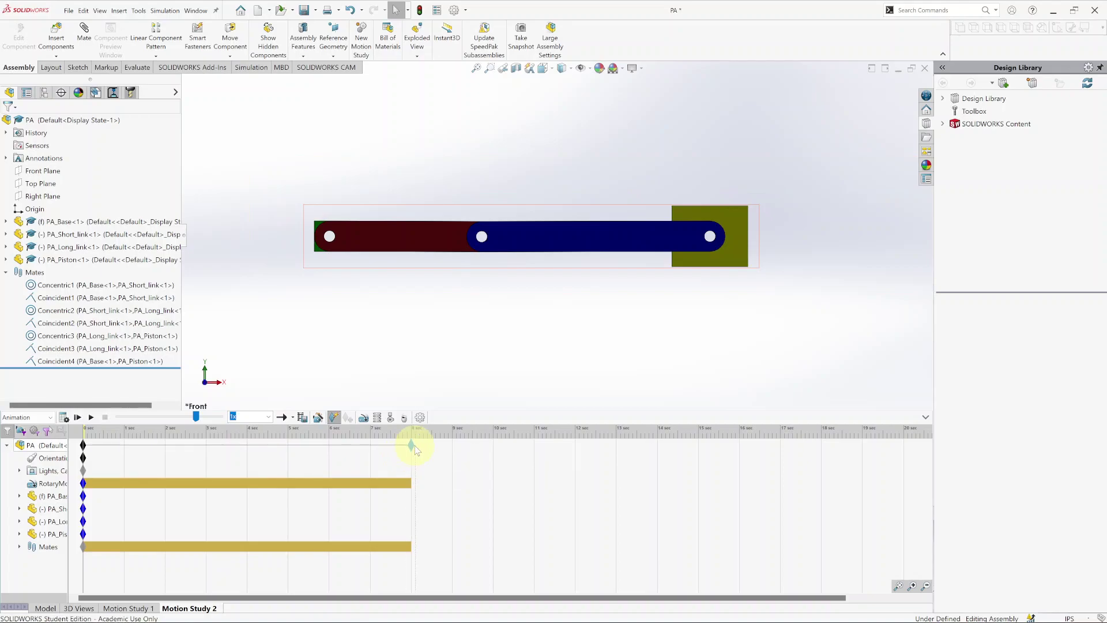
pyautogui.click(911, 587)
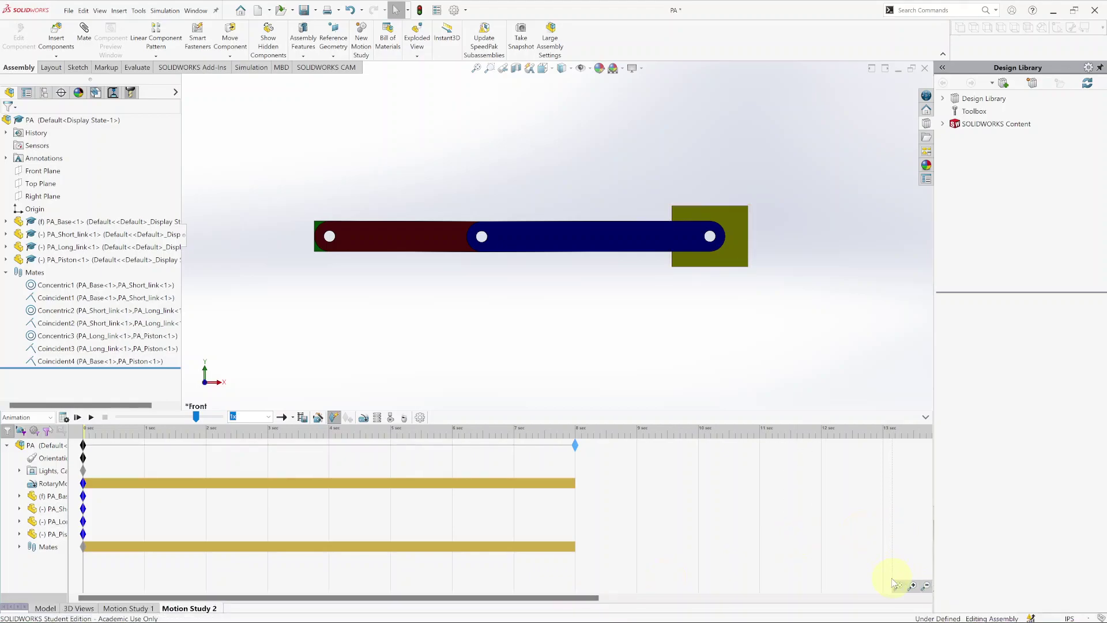
pyautogui.click(897, 585)
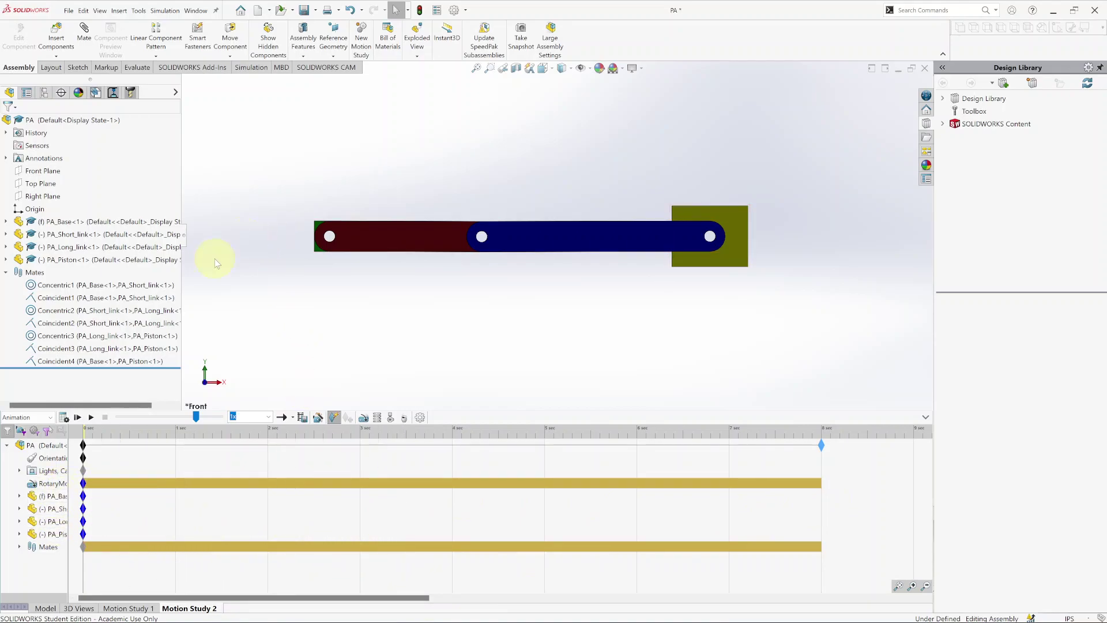
# Play the motion study from the start and widen the study tree so the full item names fit.
pyautogui.click(78, 417)
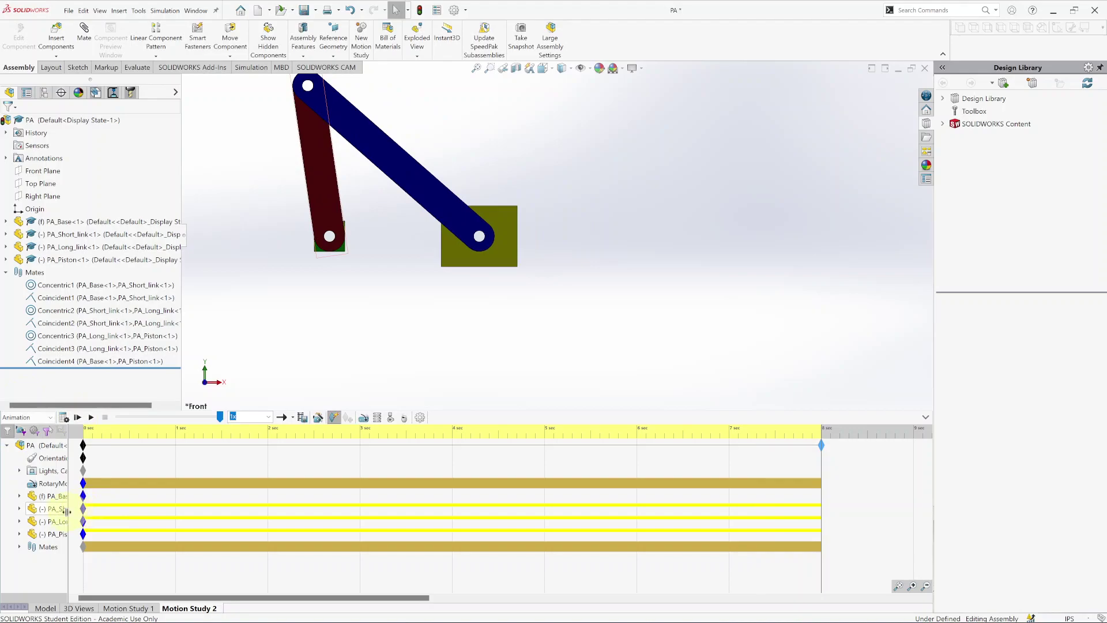
pyautogui.moveTo(68, 482); pyautogui.dragTo(147, 471)
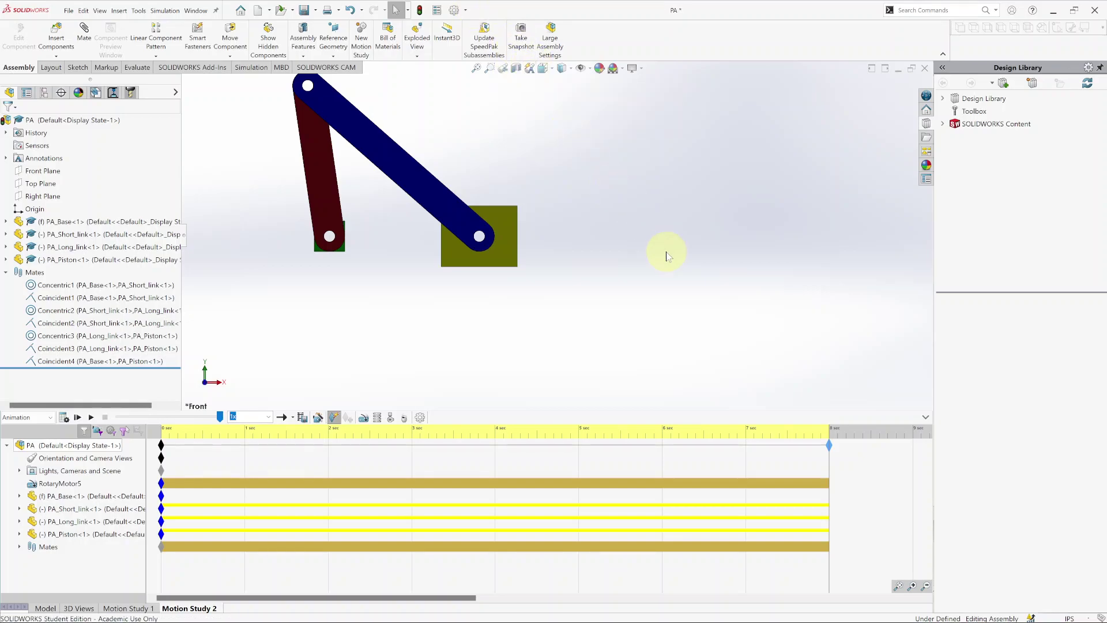
pyautogui.scroll(2, 424, 179)
pyautogui.scroll(-4, 469, 184)
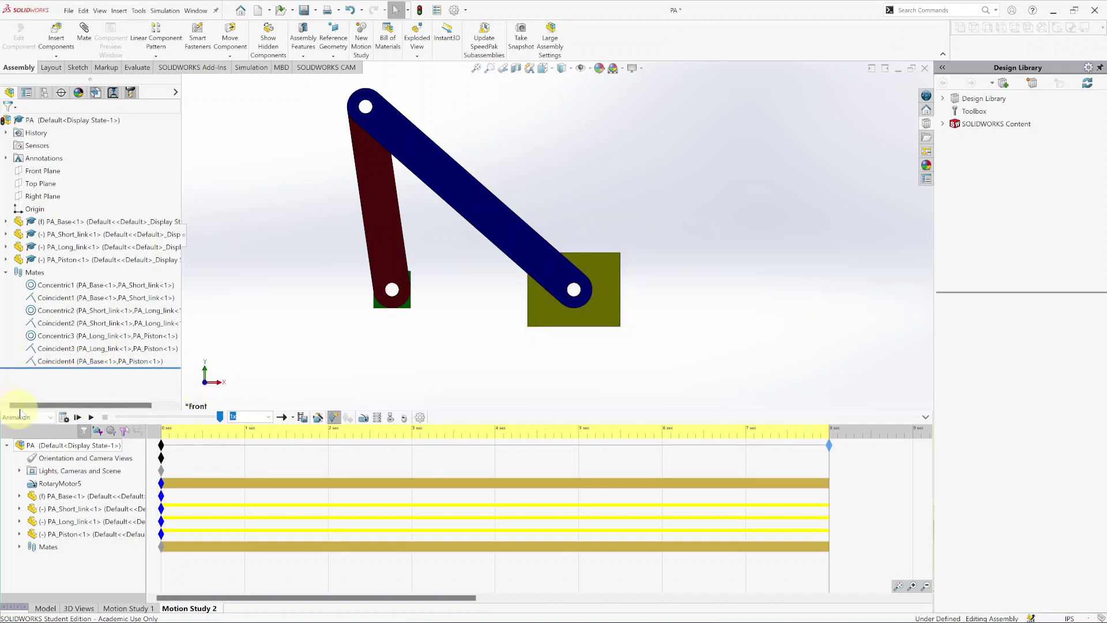
# Check the available study types and activate the SOLIDWORKS Motion add-in.
pyautogui.click(49, 417)
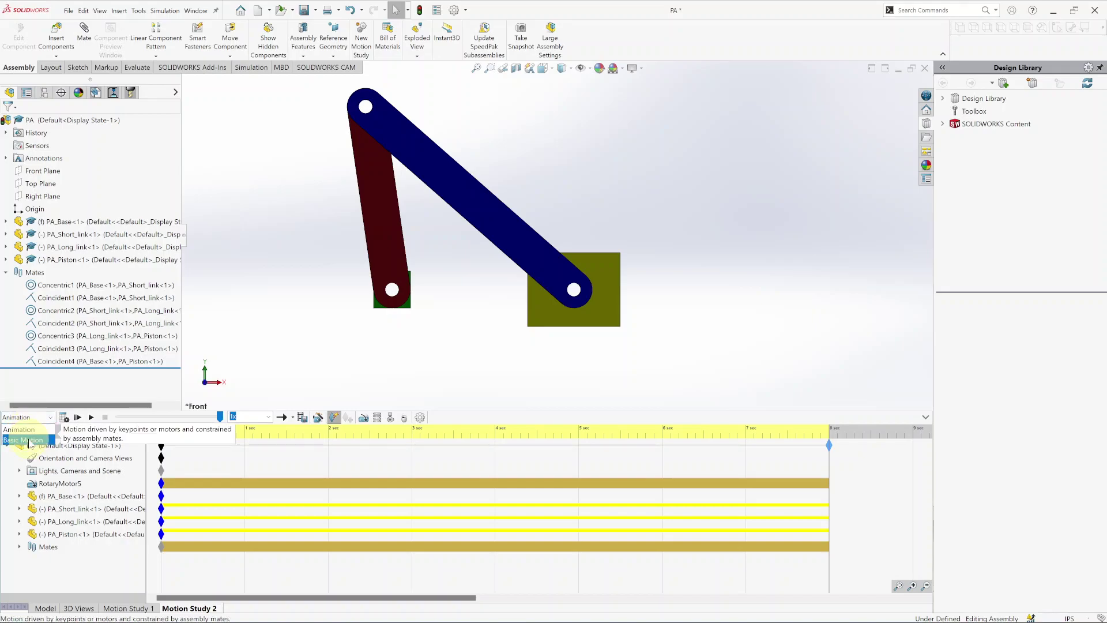
pyautogui.click(465, 12)
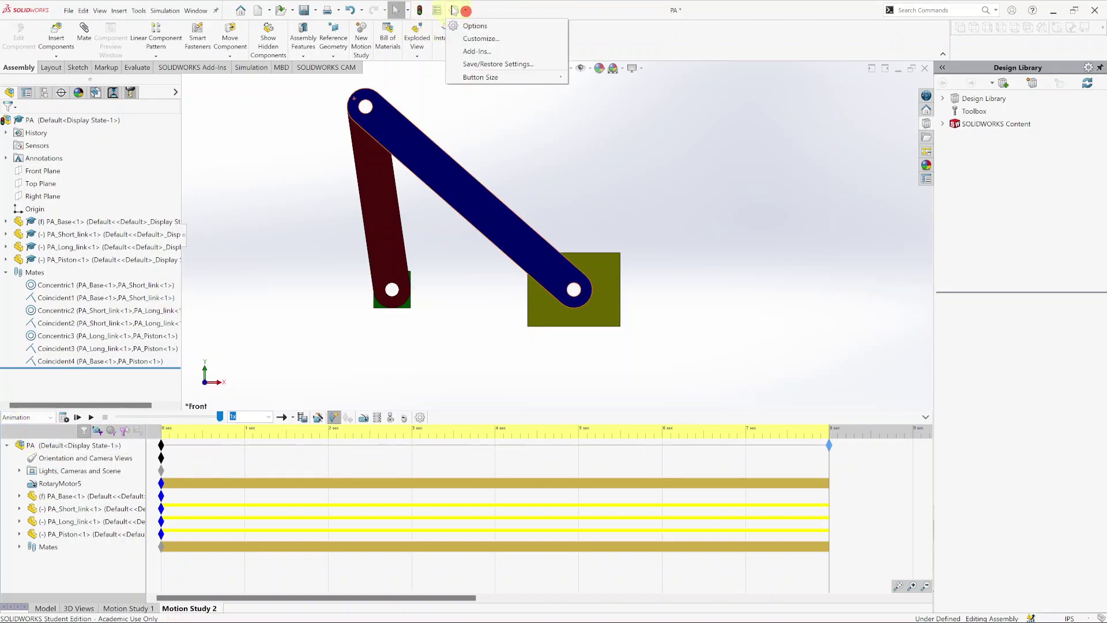
pyautogui.click(477, 51)
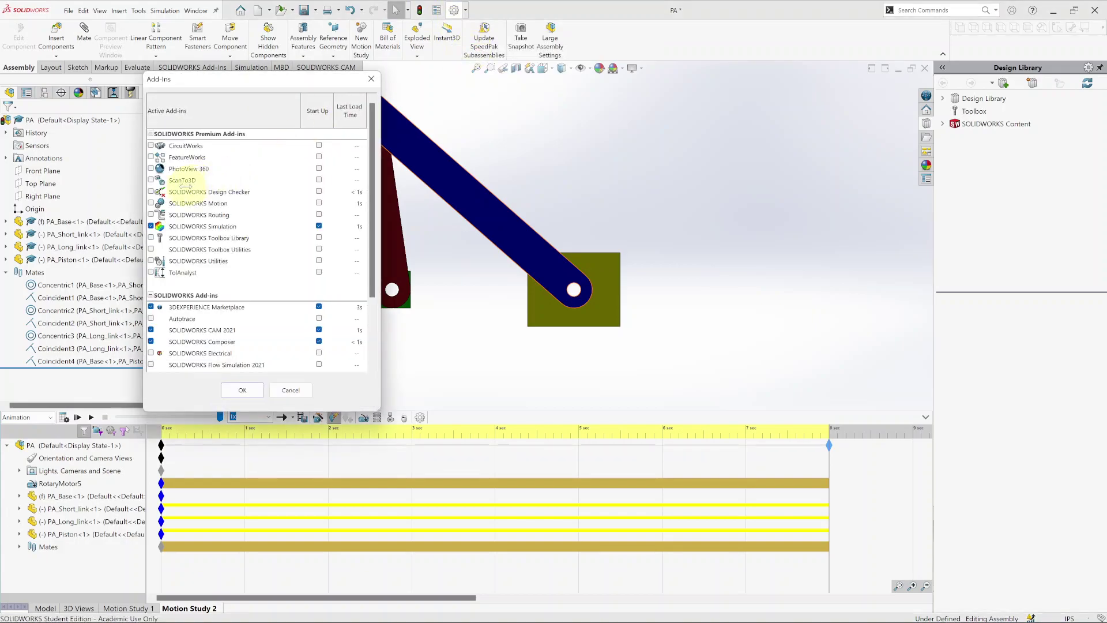
pyautogui.click(151, 203)
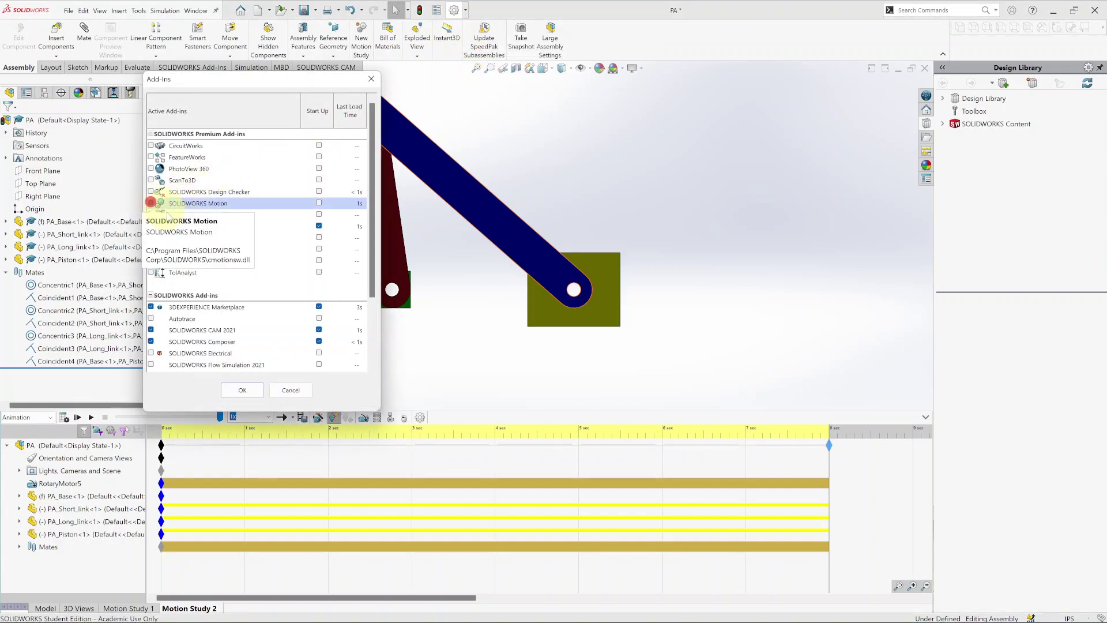
pyautogui.click(242, 391)
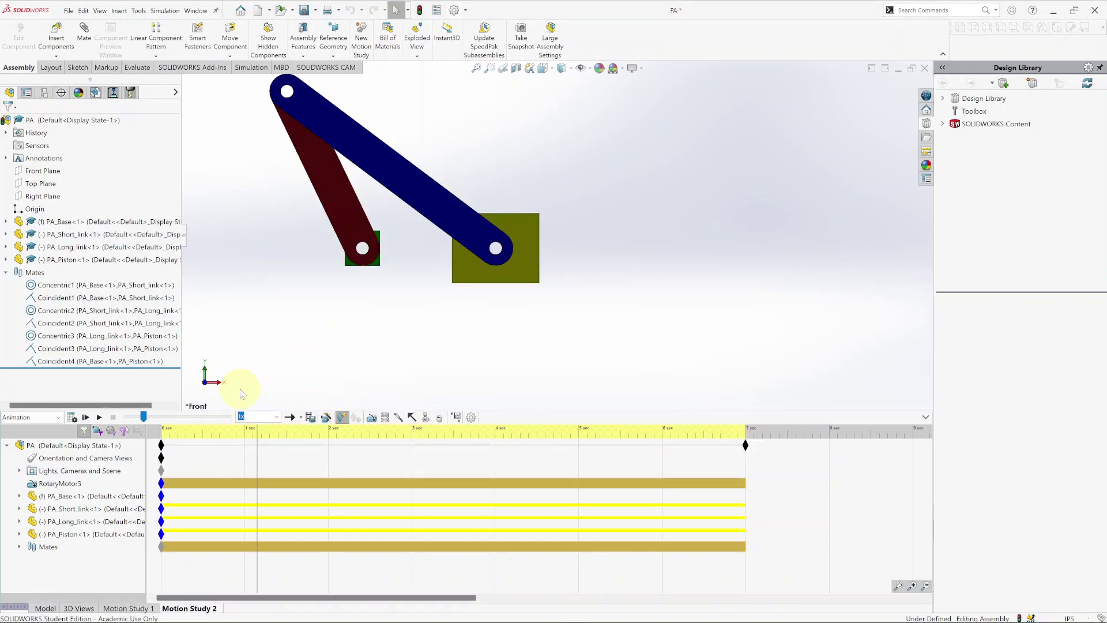
# Switch the study type to Motion Analysis and close the result plot window.
pyautogui.click(34, 417)
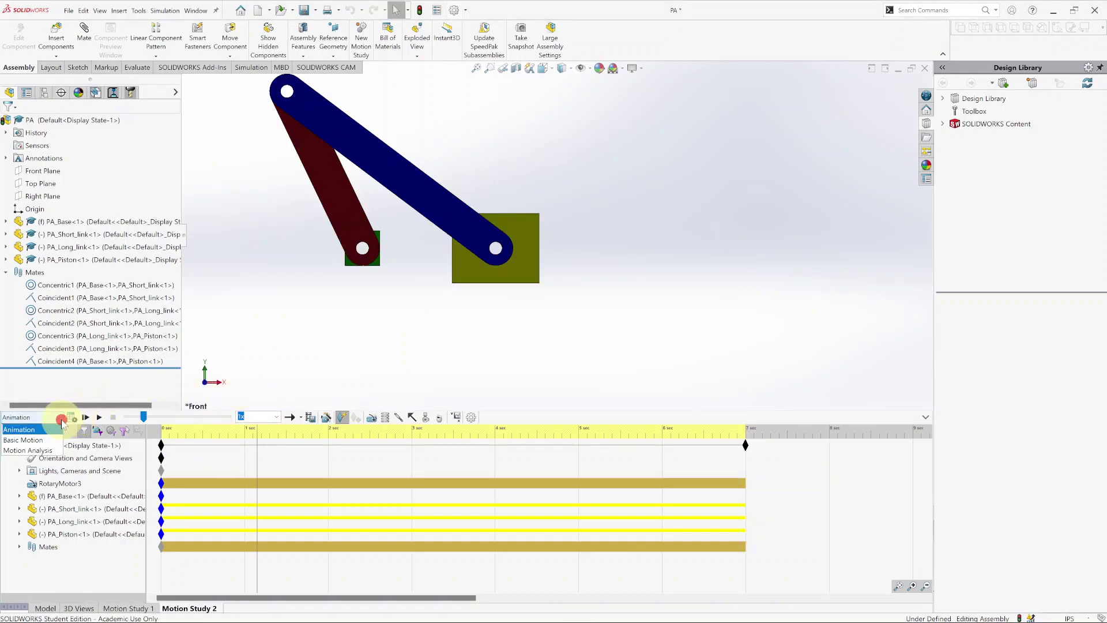
pyautogui.click(23, 450)
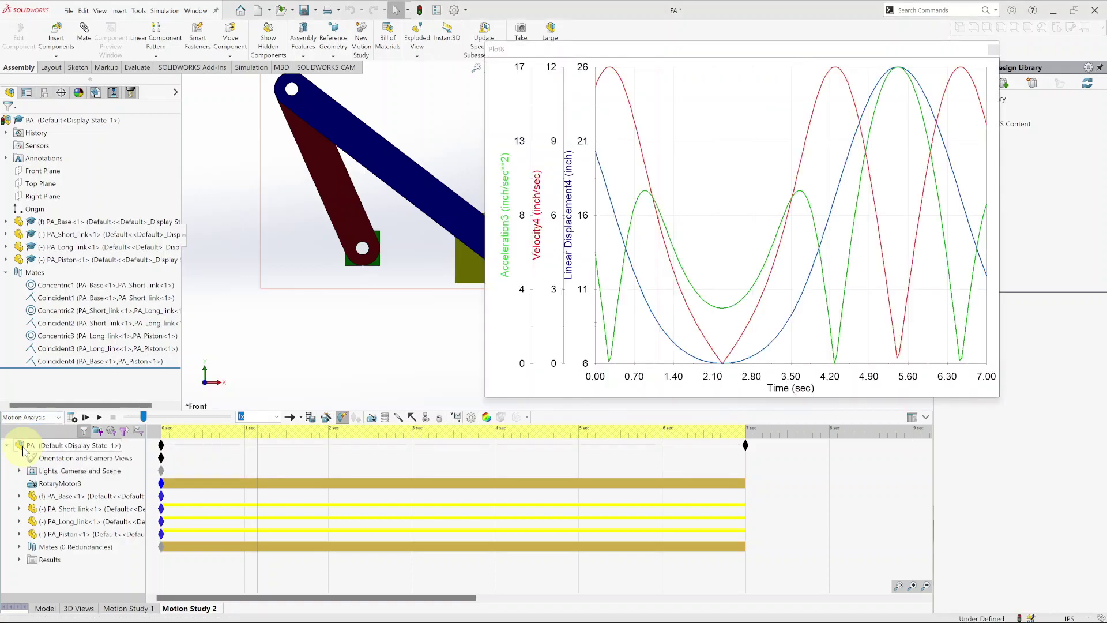
pyautogui.click(991, 51)
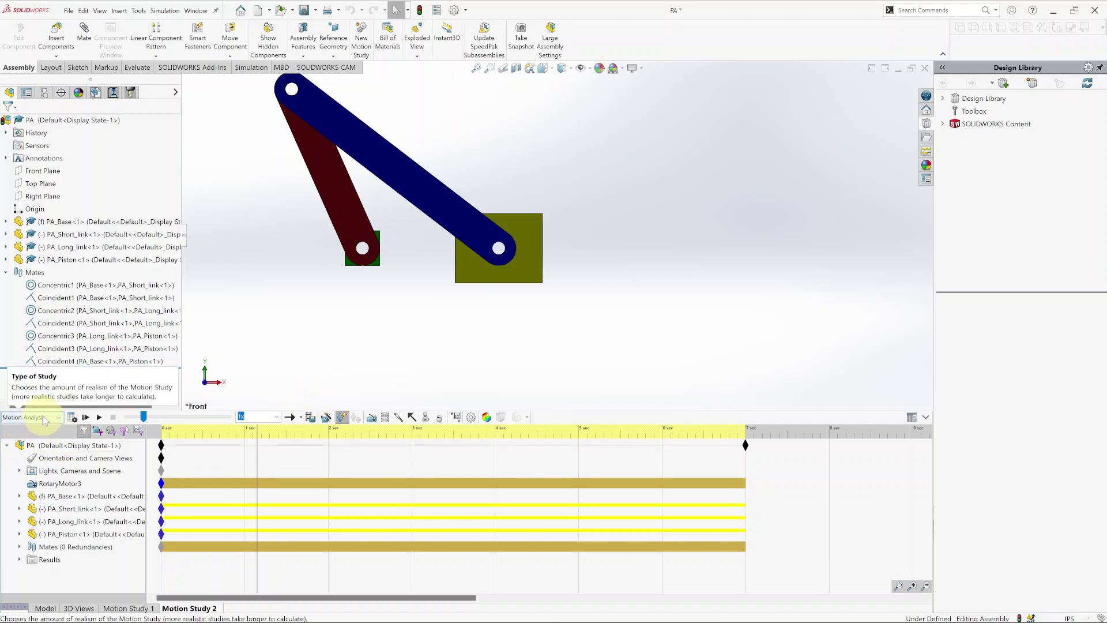
# Start a new result plot for Displacement/Velocity/Acceleration, using the X Component of Linear Displacement.
pyautogui.click(457, 418)
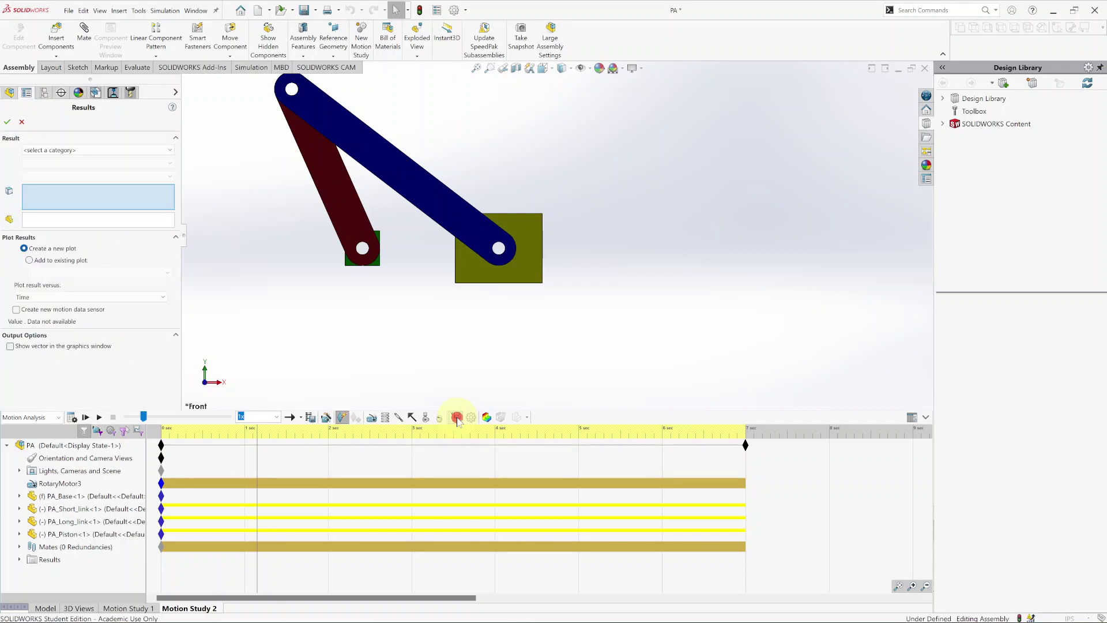
pyautogui.click(165, 149)
pyautogui.click(157, 177)
pyautogui.click(158, 150)
pyautogui.click(156, 168)
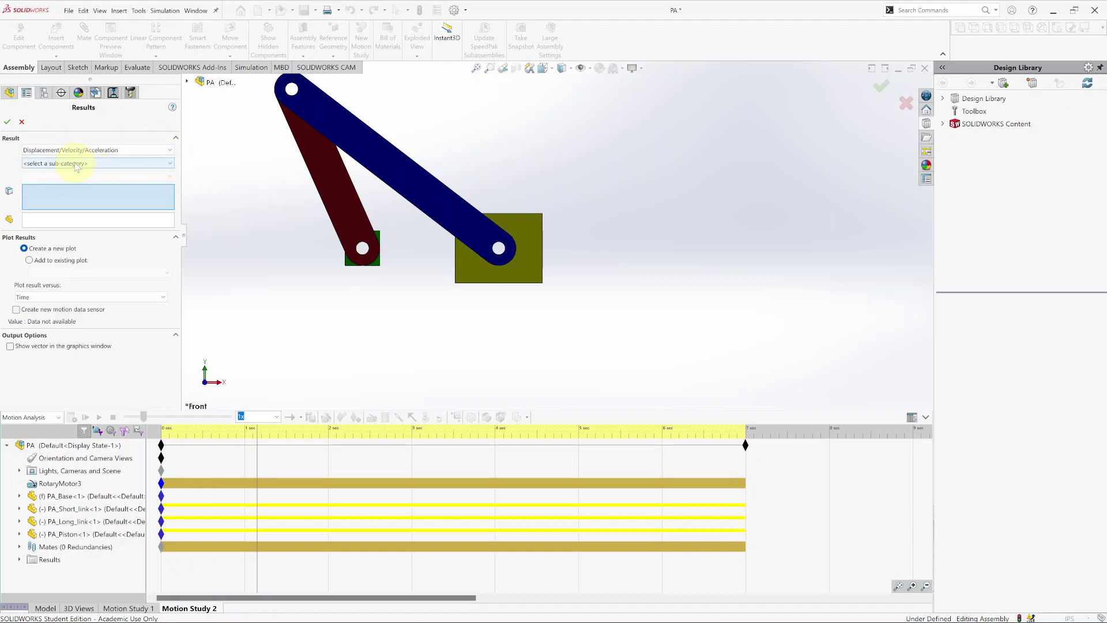
pyautogui.click(76, 164)
pyautogui.click(105, 200)
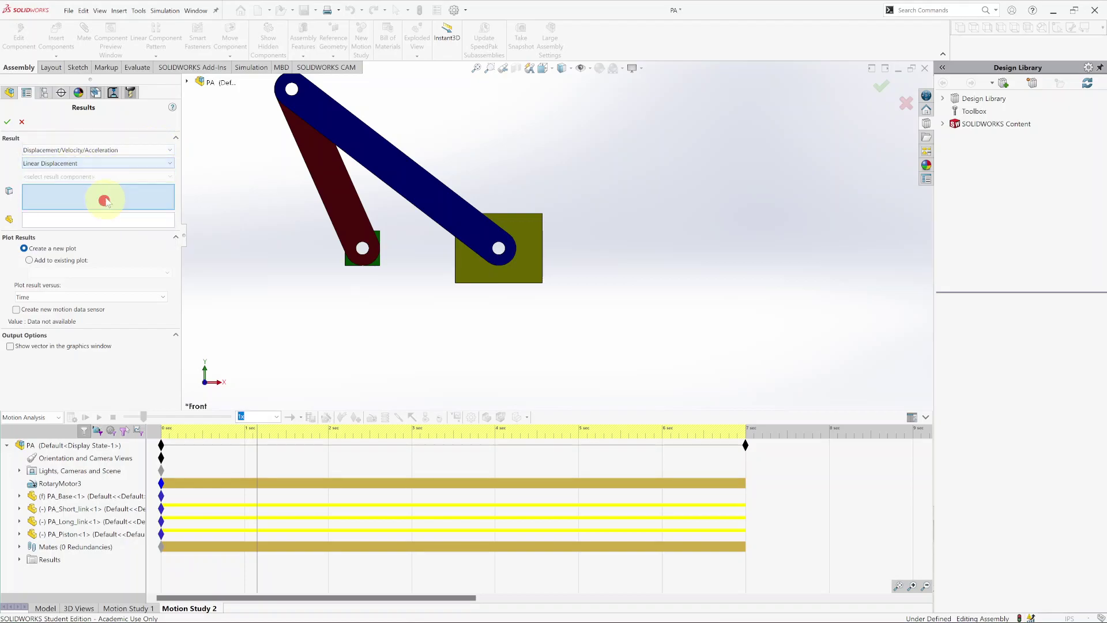
pyautogui.click(95, 173)
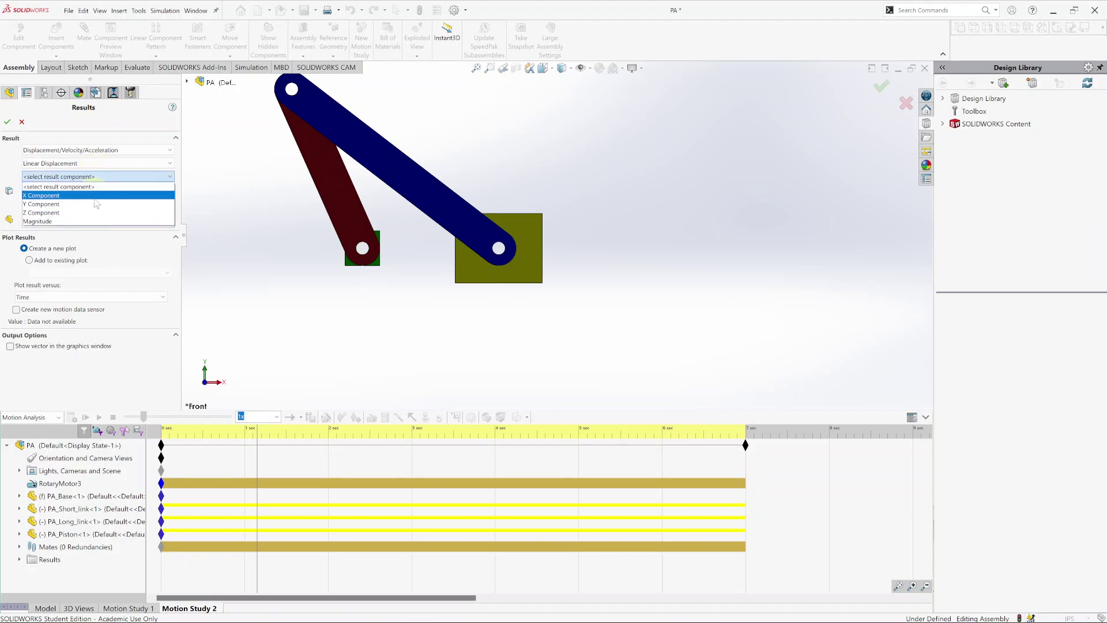
pyautogui.click(92, 196)
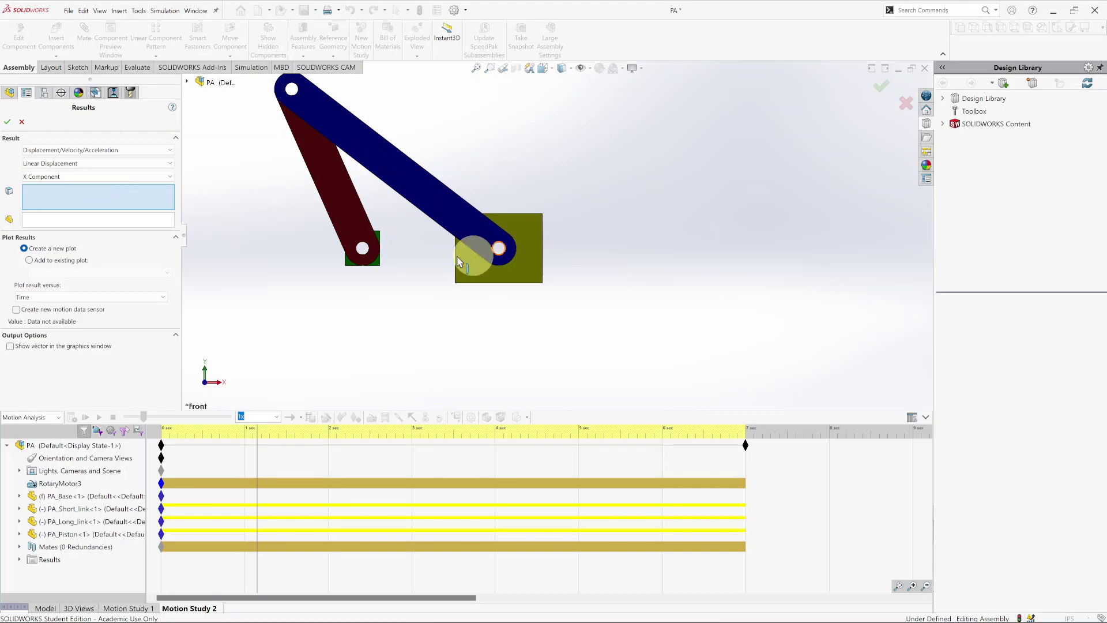
# Create the displacement plot versus time for the PA_Piston front face, with PA_Base as the reference component.
pyautogui.click(533, 234)
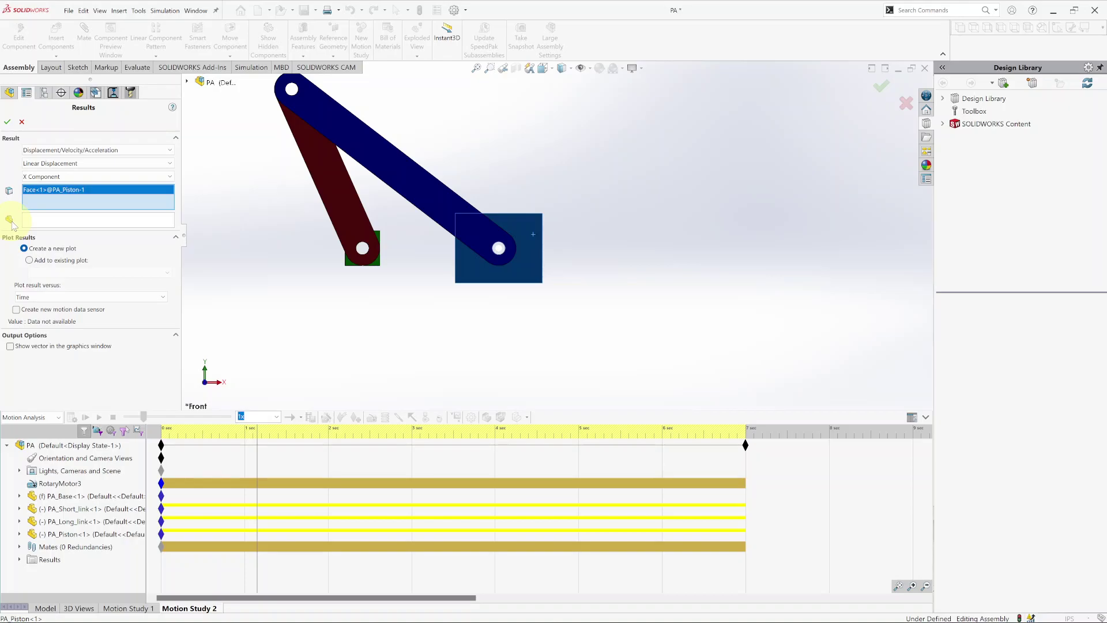
pyautogui.click(40, 219)
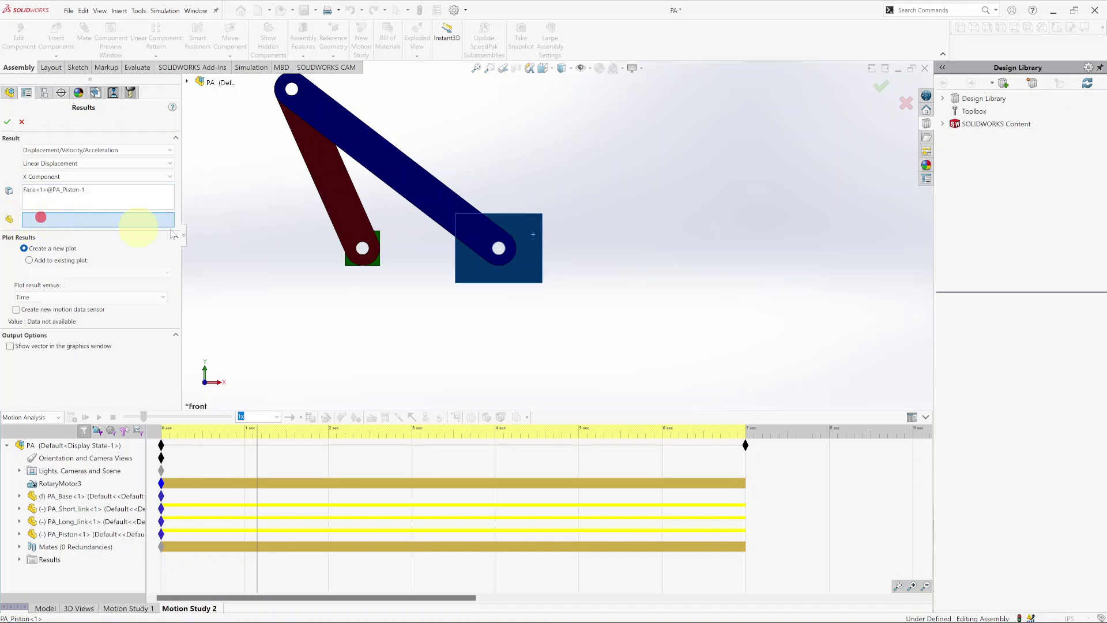
pyautogui.click(376, 264)
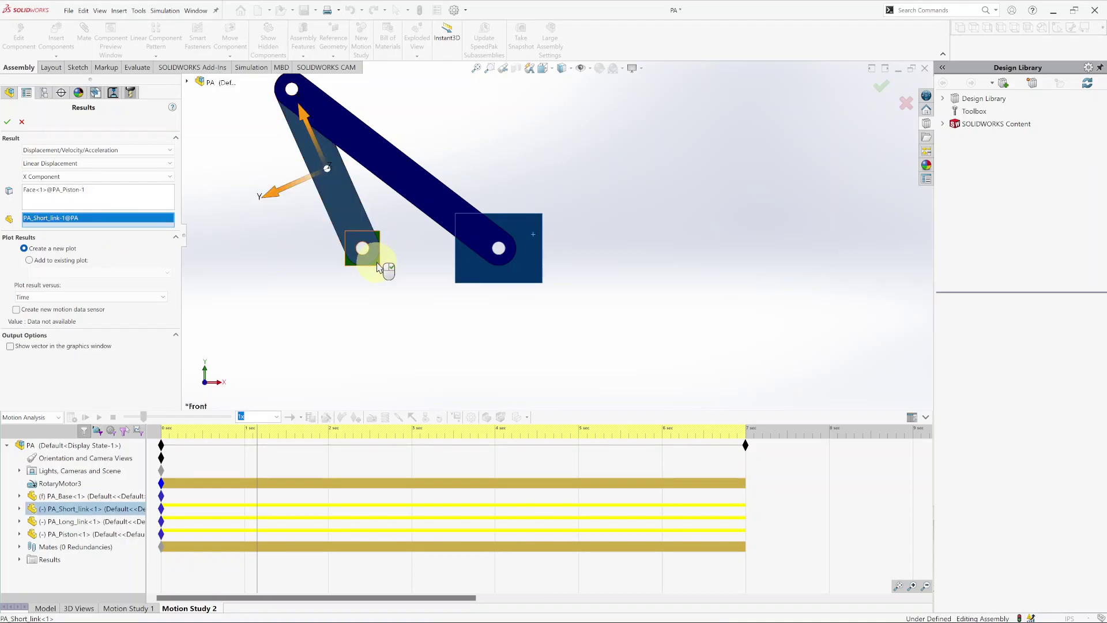
pyautogui.rightClick(51, 222)
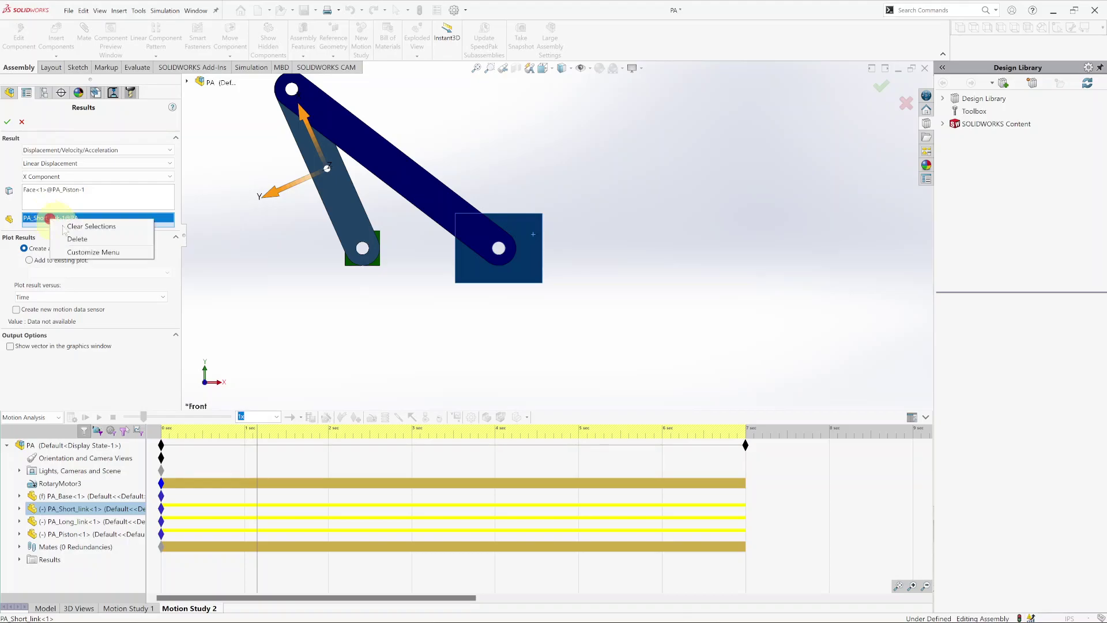
pyautogui.click(76, 239)
pyautogui.scroll(-5, 387, 255)
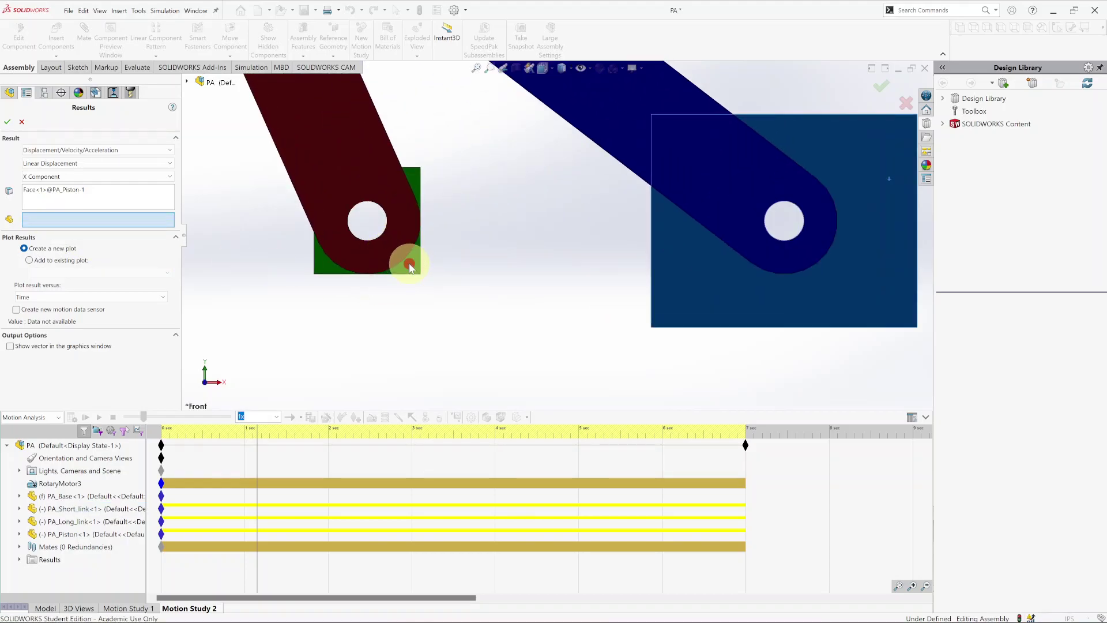
pyautogui.click(407, 268)
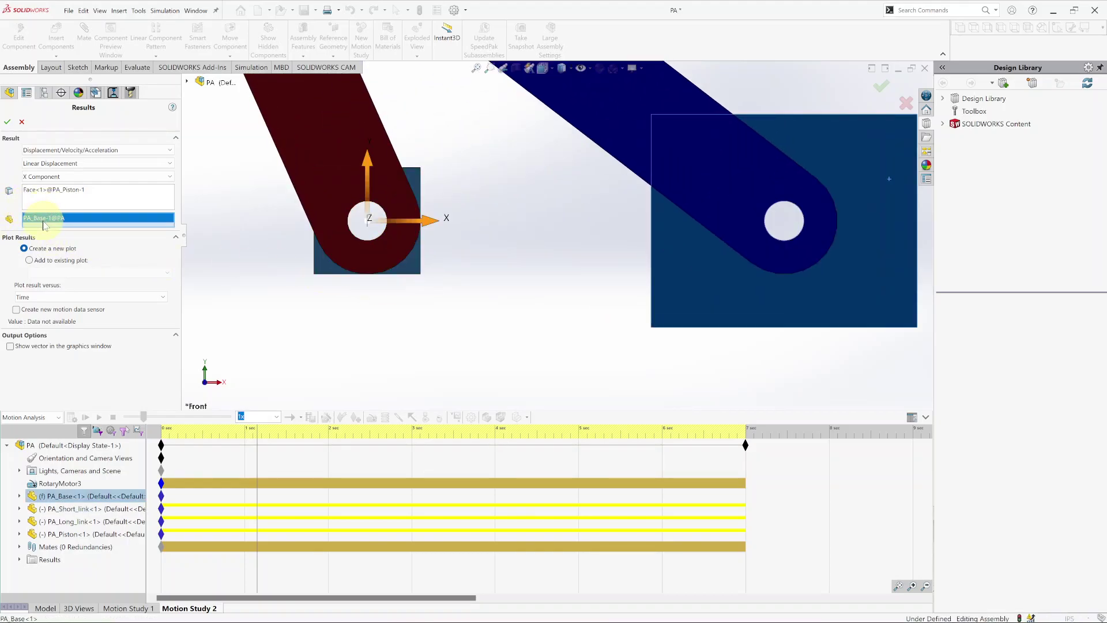
pyautogui.scroll(3, 574, 226)
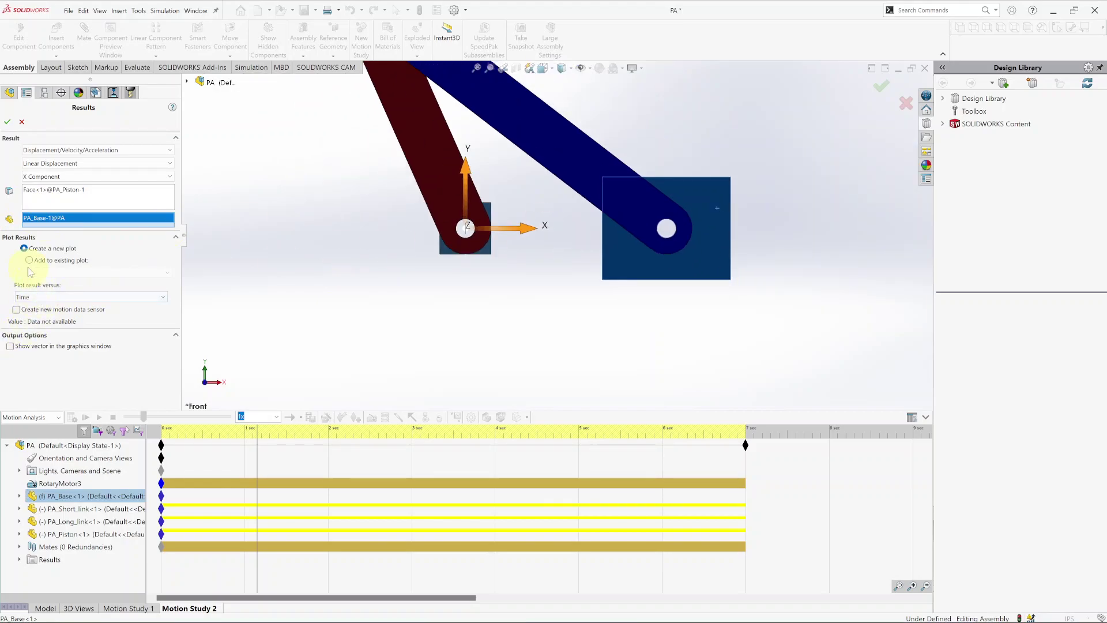
pyautogui.click(8, 123)
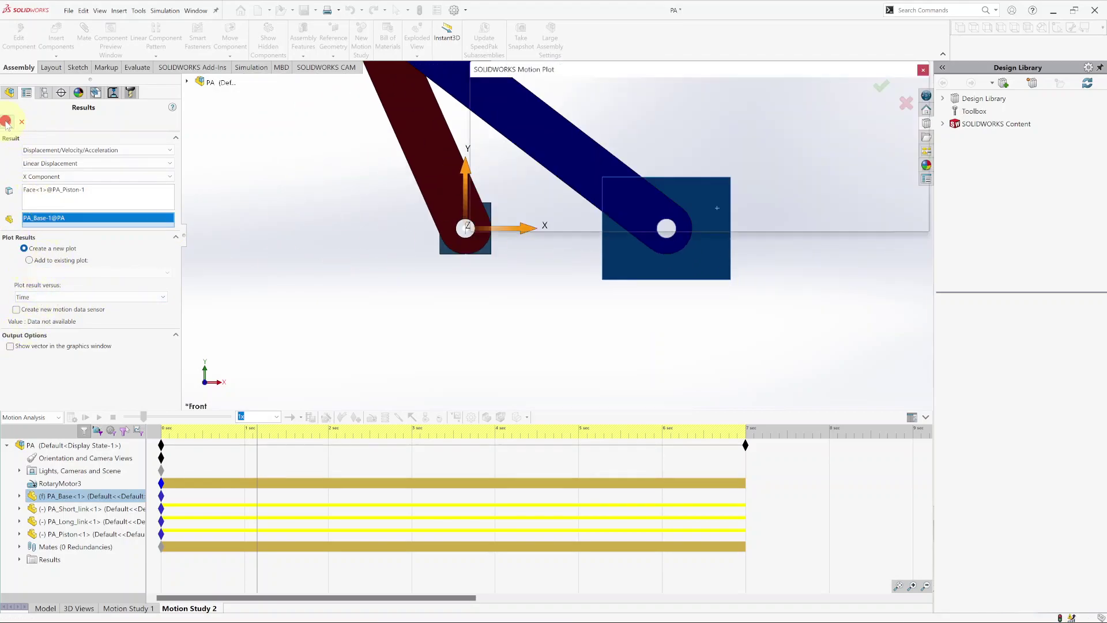
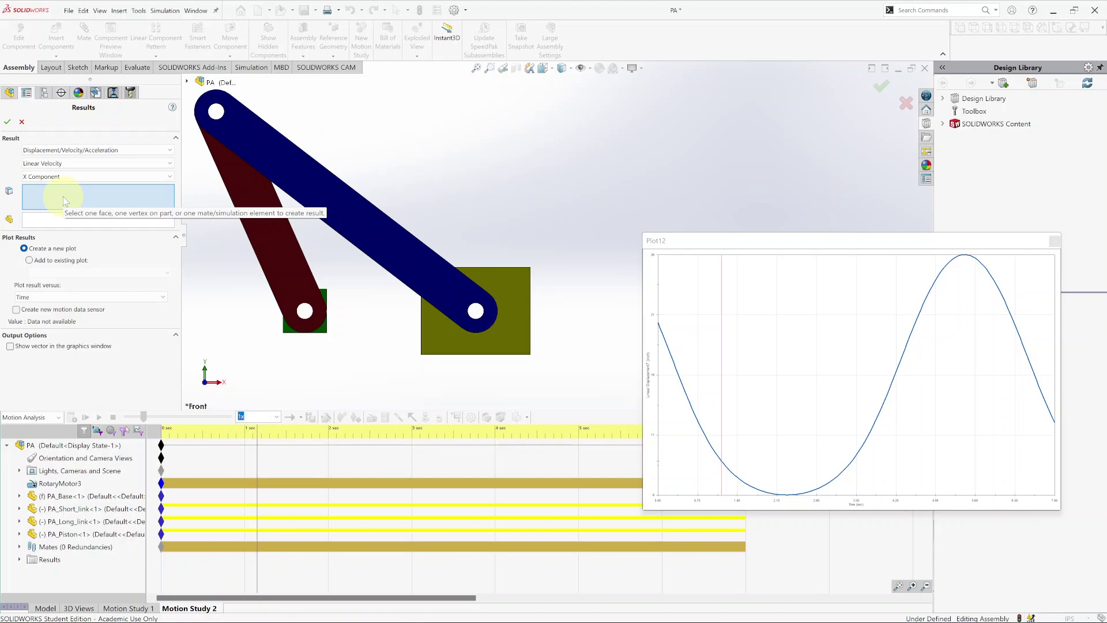
# Add the PA_Piston face's X-component linear velocity, referenced to PA_Base, to the existing Plot12.
pyautogui.click(64, 196)
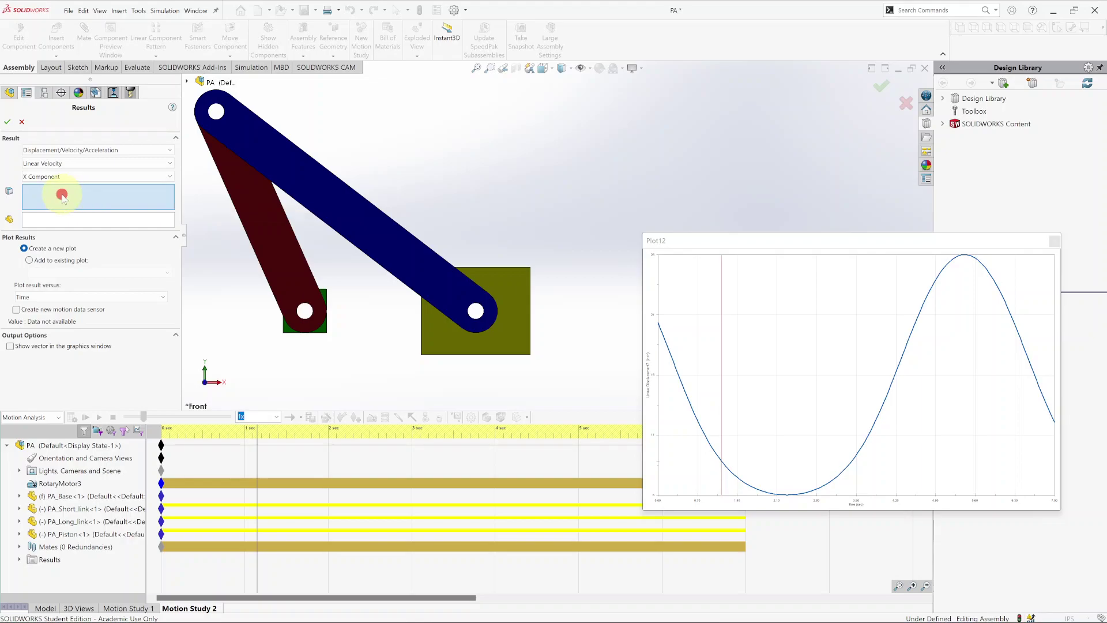
pyautogui.click(513, 340)
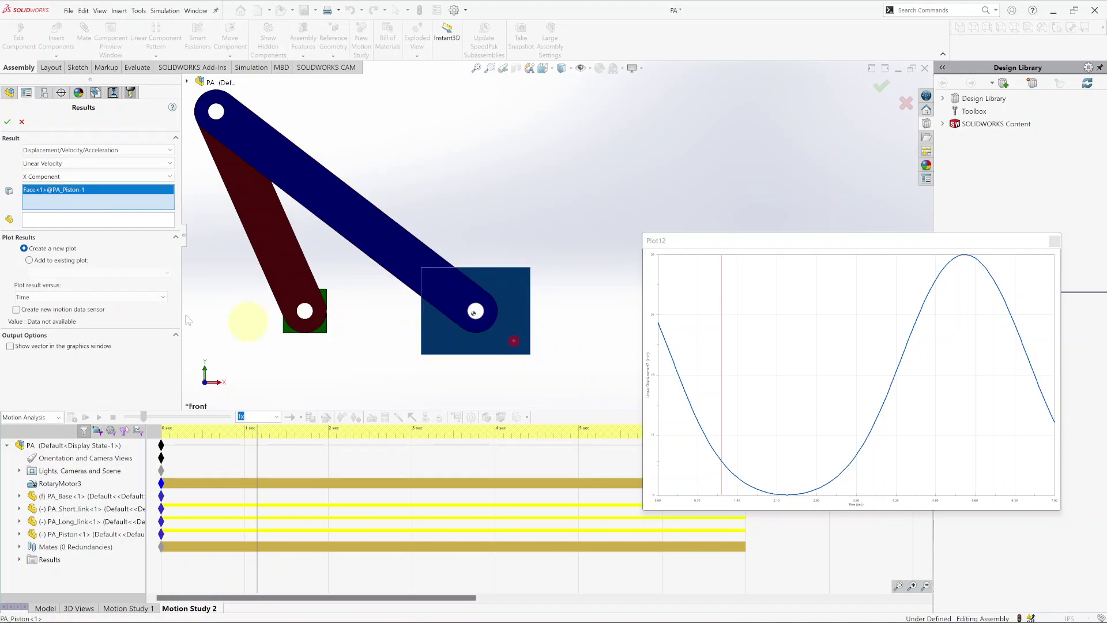
pyautogui.click(41, 219)
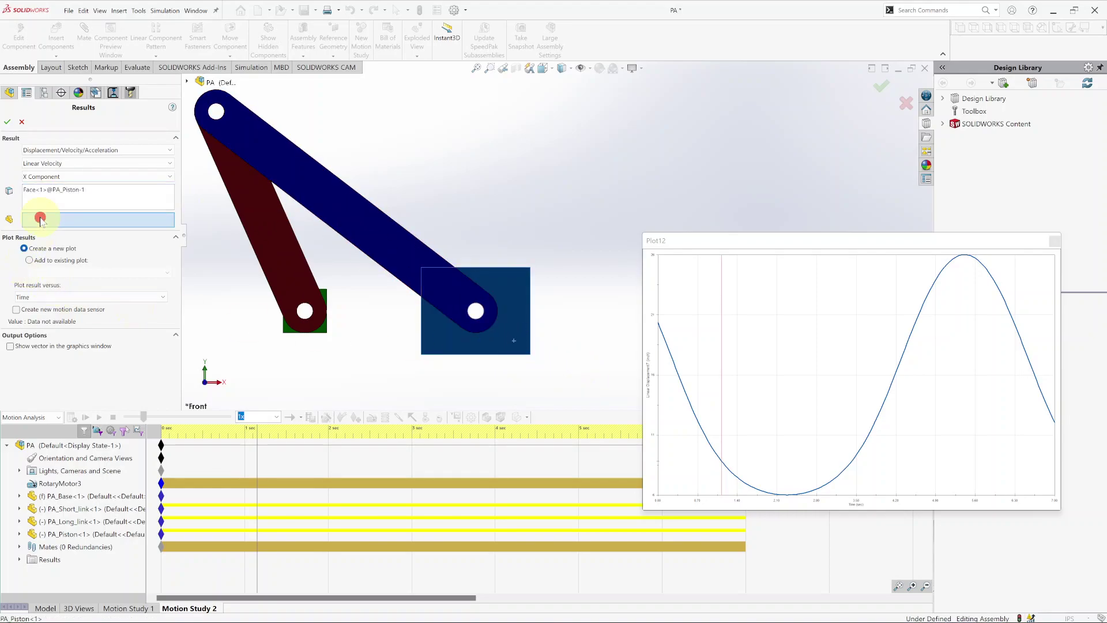
pyautogui.click(323, 336)
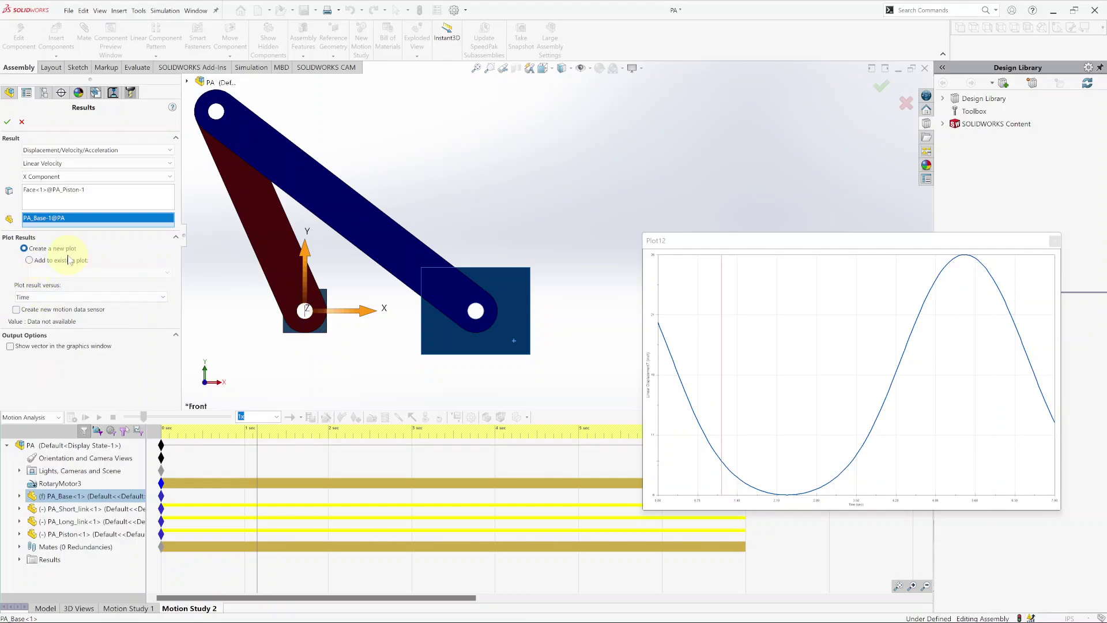
pyautogui.click(29, 261)
pyautogui.click(62, 272)
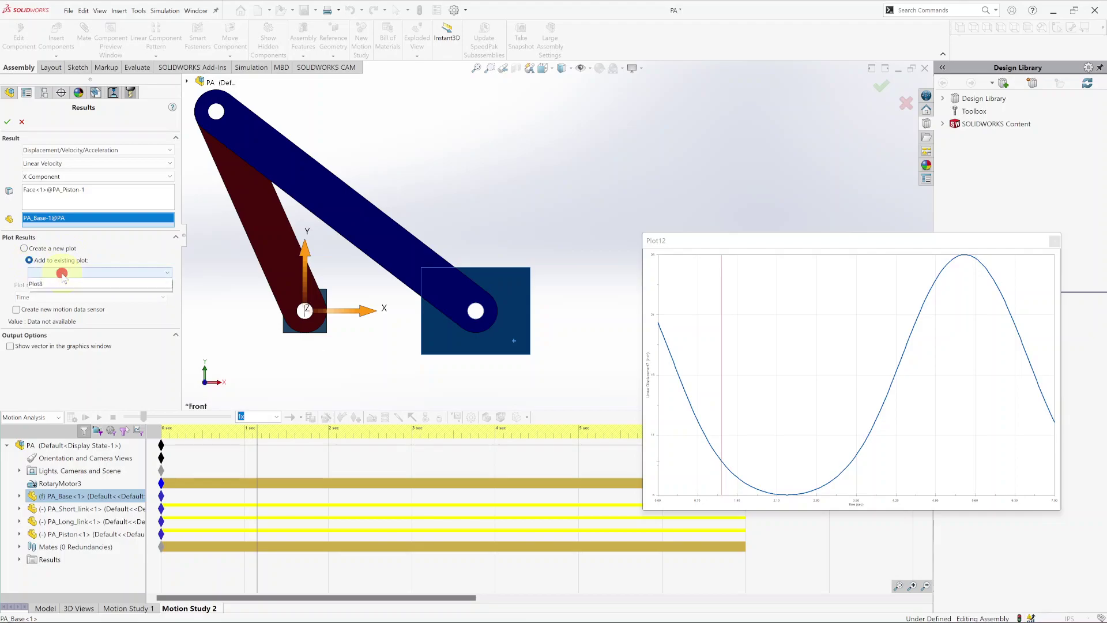
pyautogui.click(38, 283)
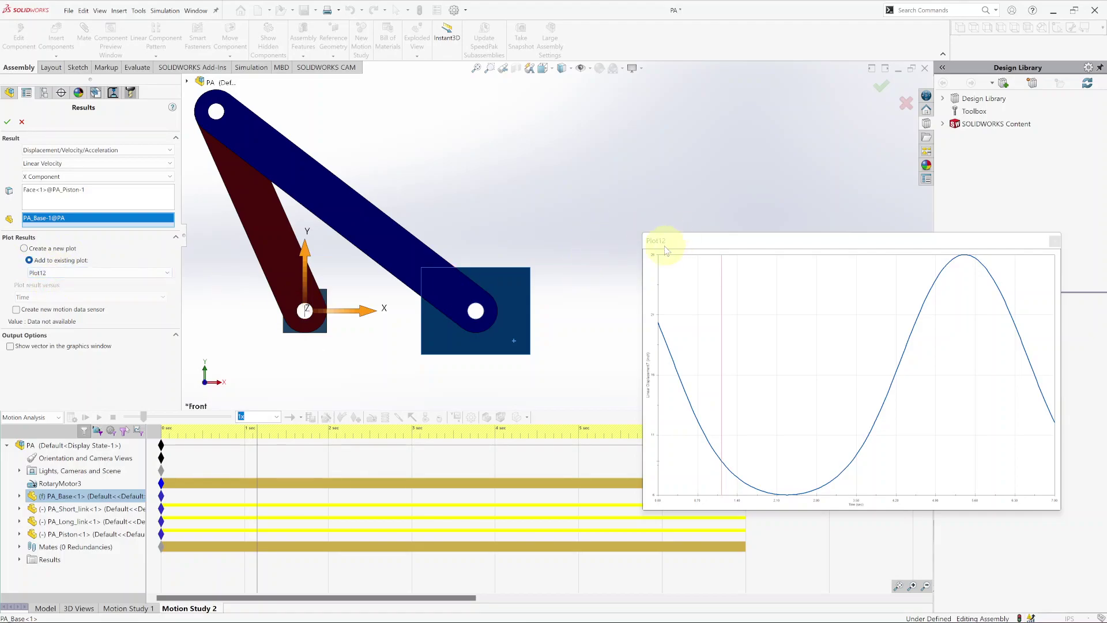
pyautogui.click(8, 122)
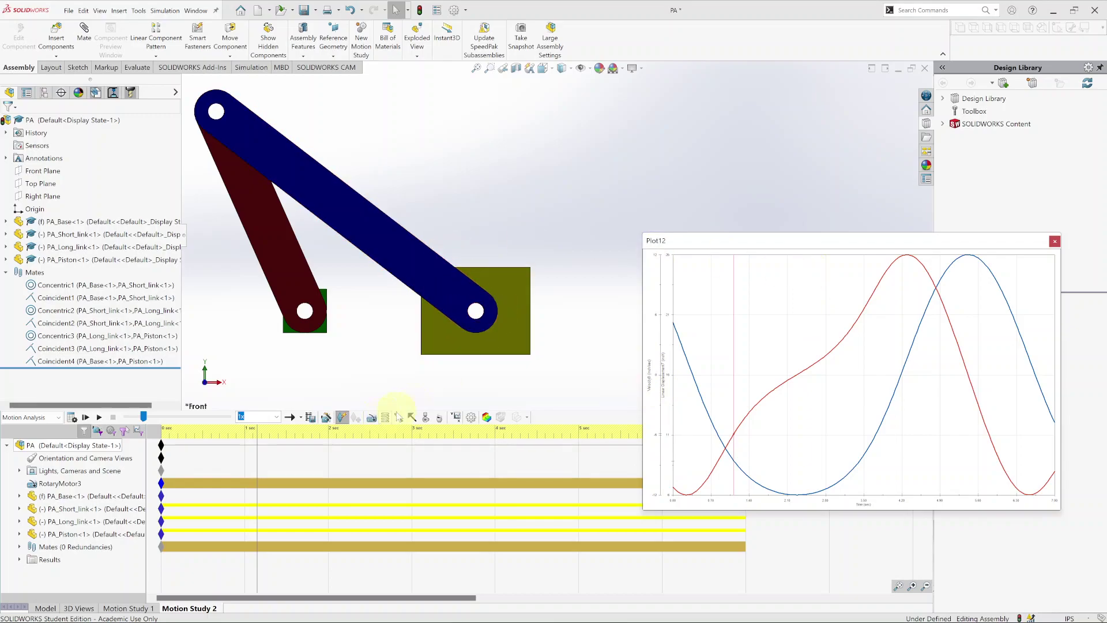
# Start another Displacement/Velocity/Acceleration result with the X Component of Linear Acceleration.
pyautogui.click(455, 416)
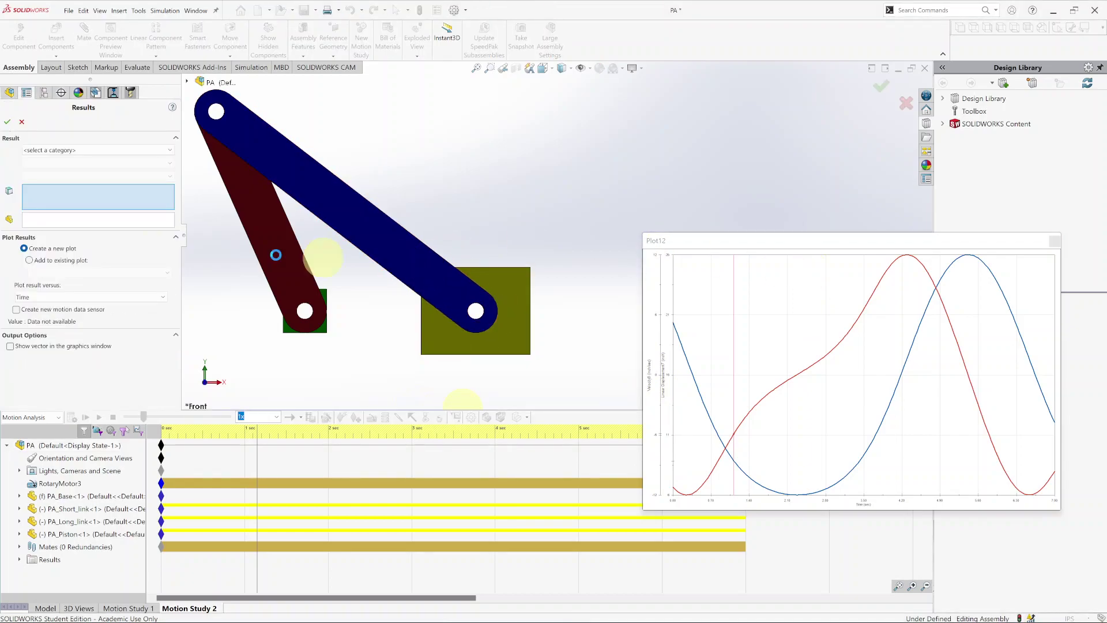
pyautogui.click(54, 150)
pyautogui.click(70, 166)
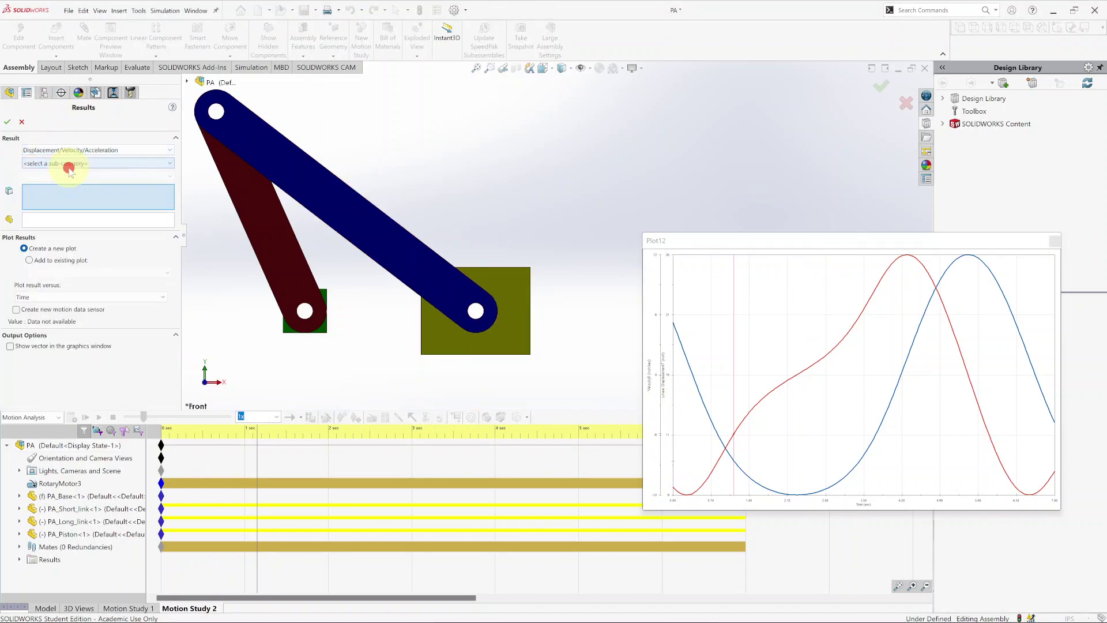
pyautogui.click(68, 165)
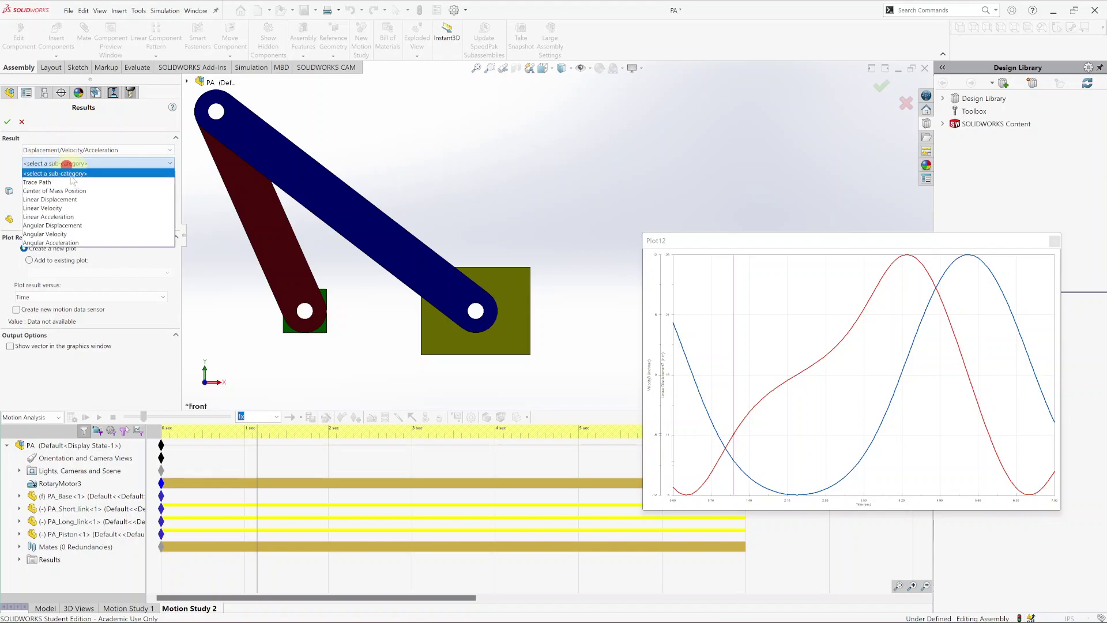
pyautogui.click(86, 217)
pyautogui.click(77, 177)
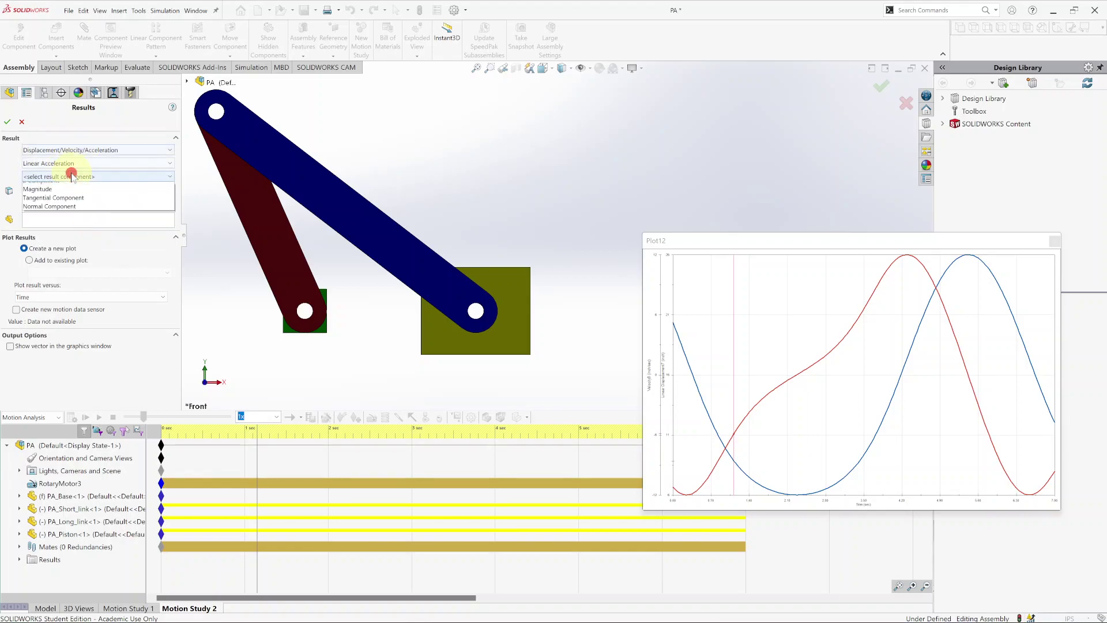
pyautogui.click(79, 195)
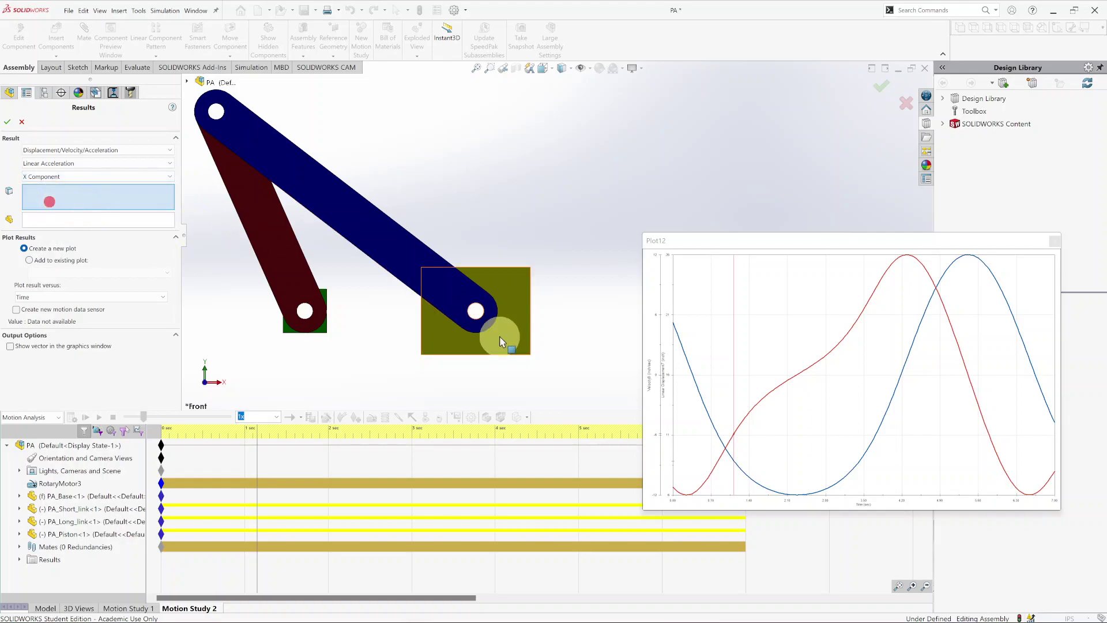
# Apply the acceleration result to the PA_Piston face relative to PA_Base and add it to the existing Plot12.
pyautogui.click(476, 342)
pyautogui.click(104, 220)
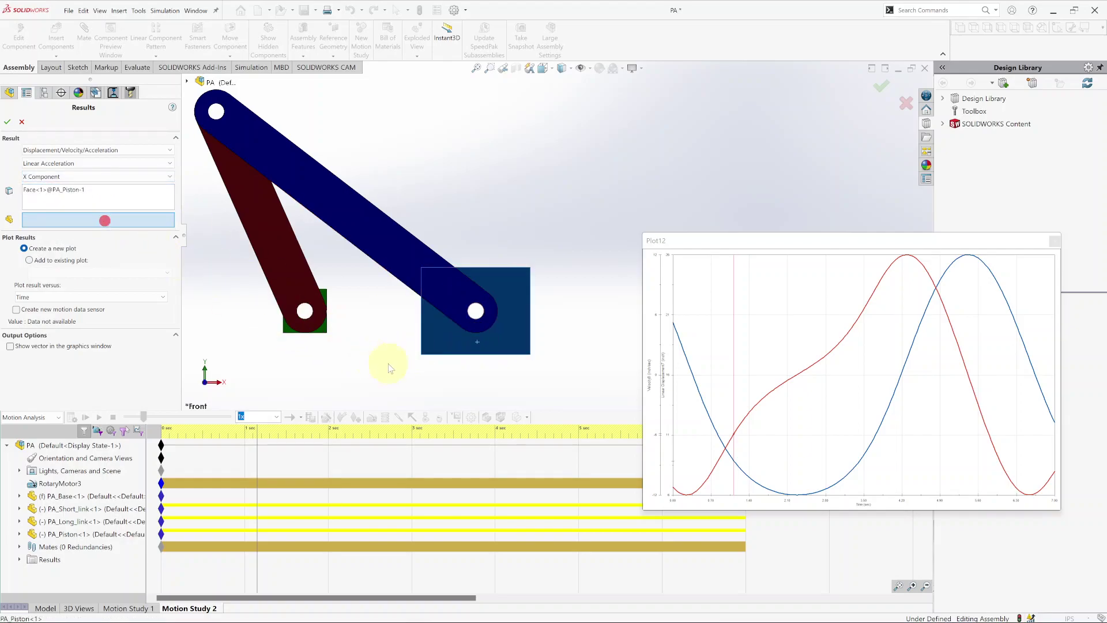
pyautogui.click(324, 327)
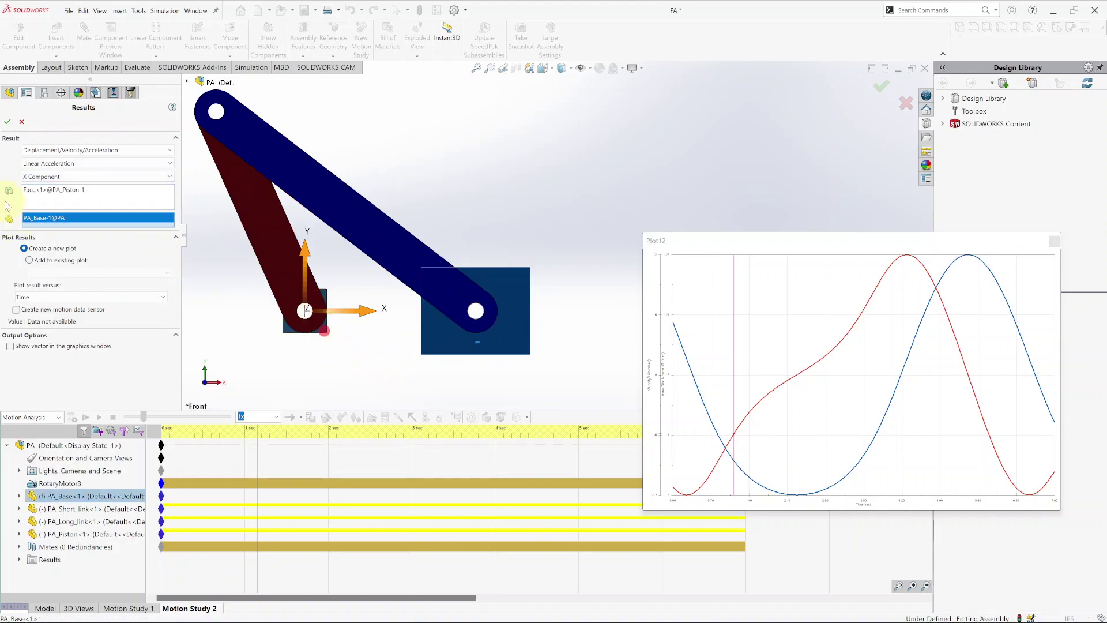
pyautogui.click(30, 260)
pyautogui.click(43, 272)
pyautogui.click(43, 281)
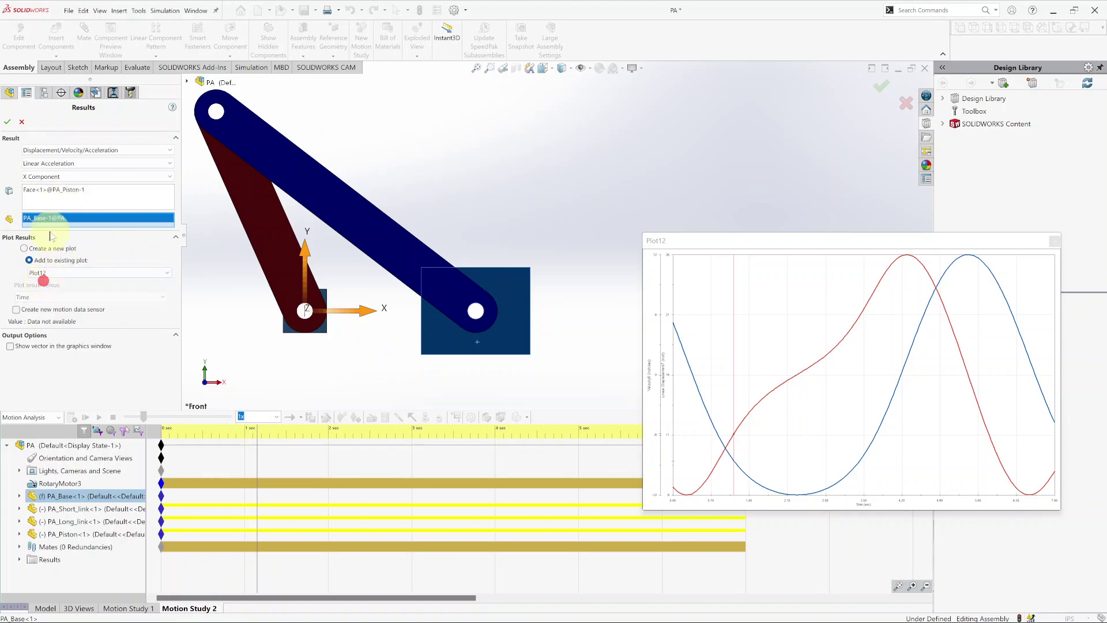
pyautogui.click(8, 122)
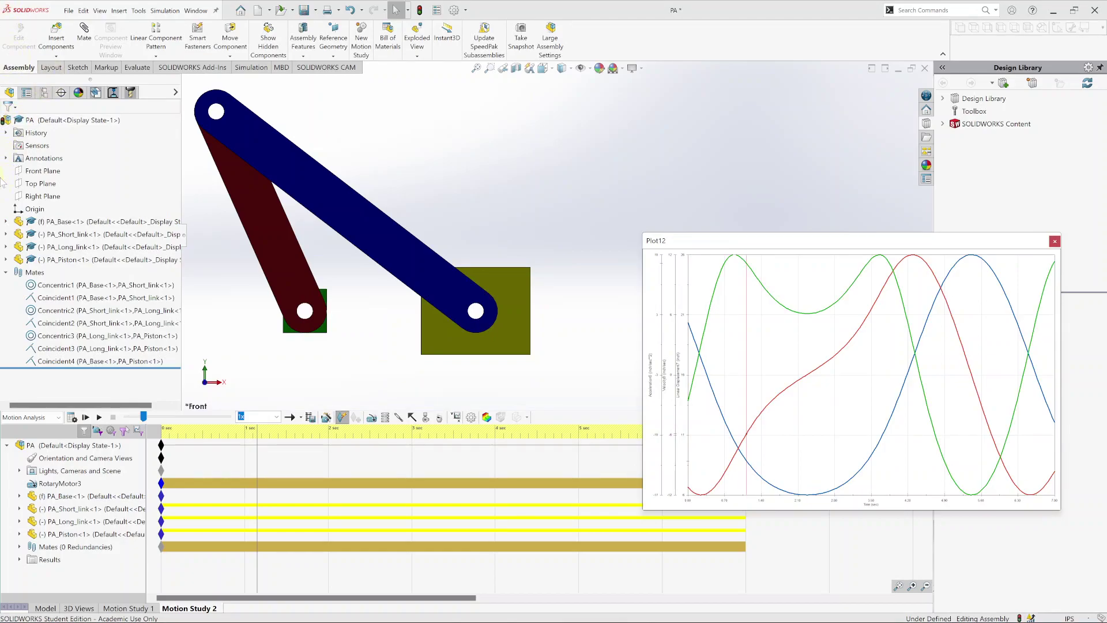
# Move the Plot12 window clear of the timeline and play the motion study from the start.
pyautogui.moveTo(816, 245); pyautogui.dragTo(743, 101)
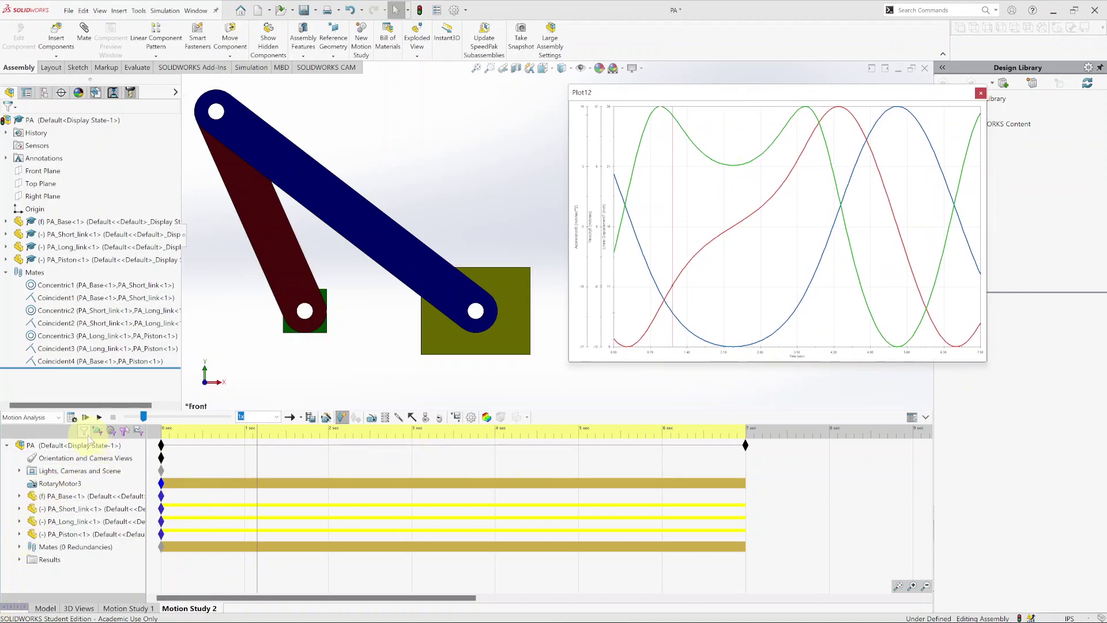
pyautogui.click(85, 417)
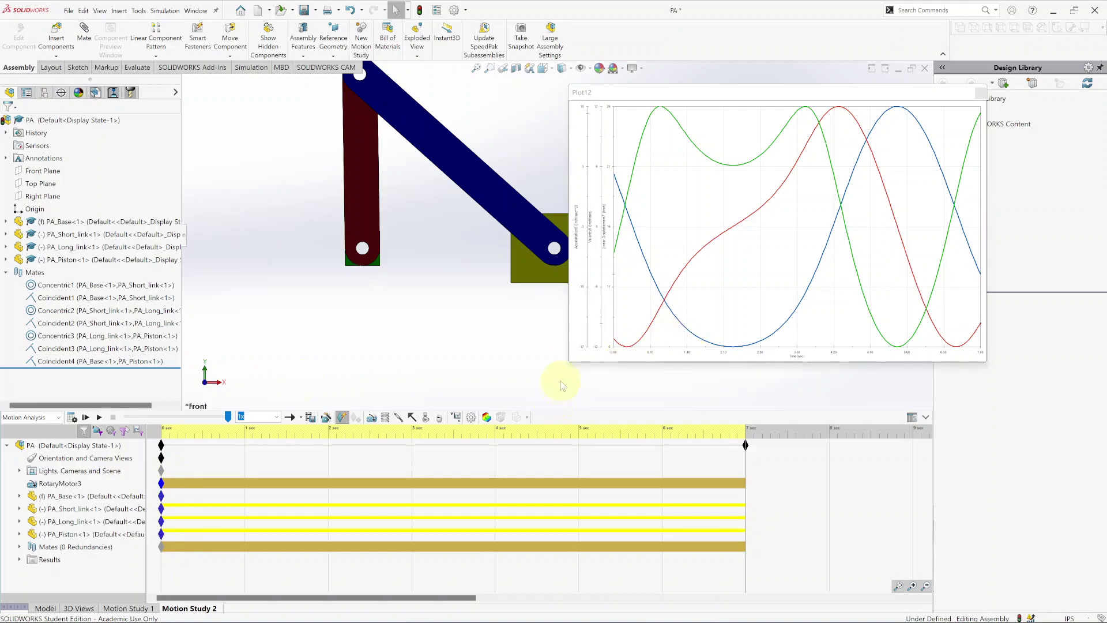
# Enlarge the Plot12 window and format its acceleration axis label in green at font size 40.
pyautogui.moveTo(566, 363); pyautogui.dragTo(483, 449)
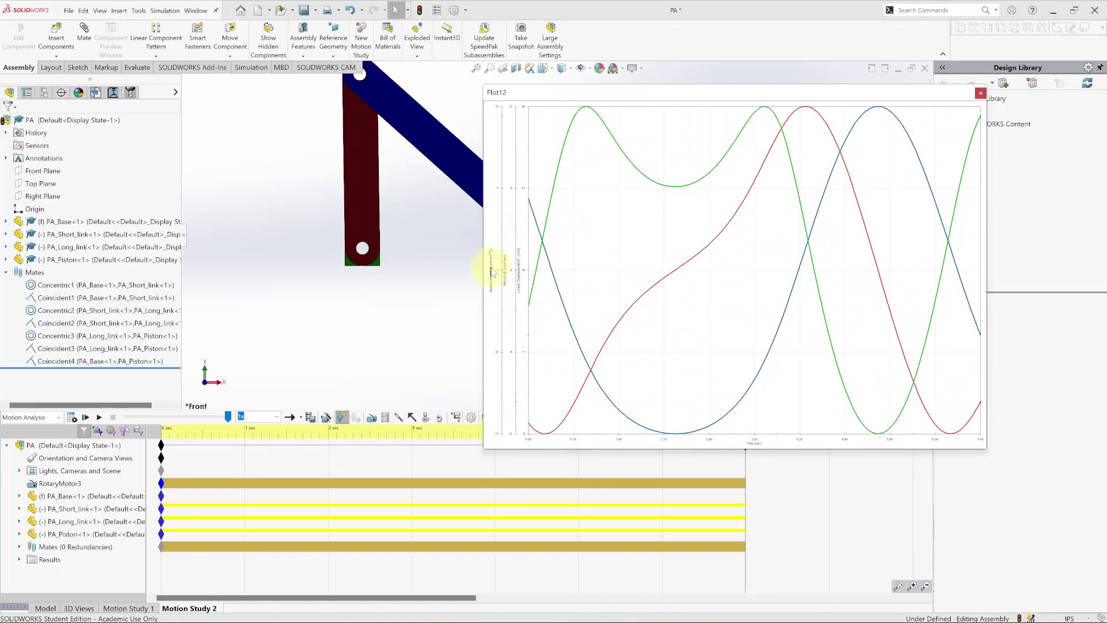
pyautogui.rightClick(490, 268)
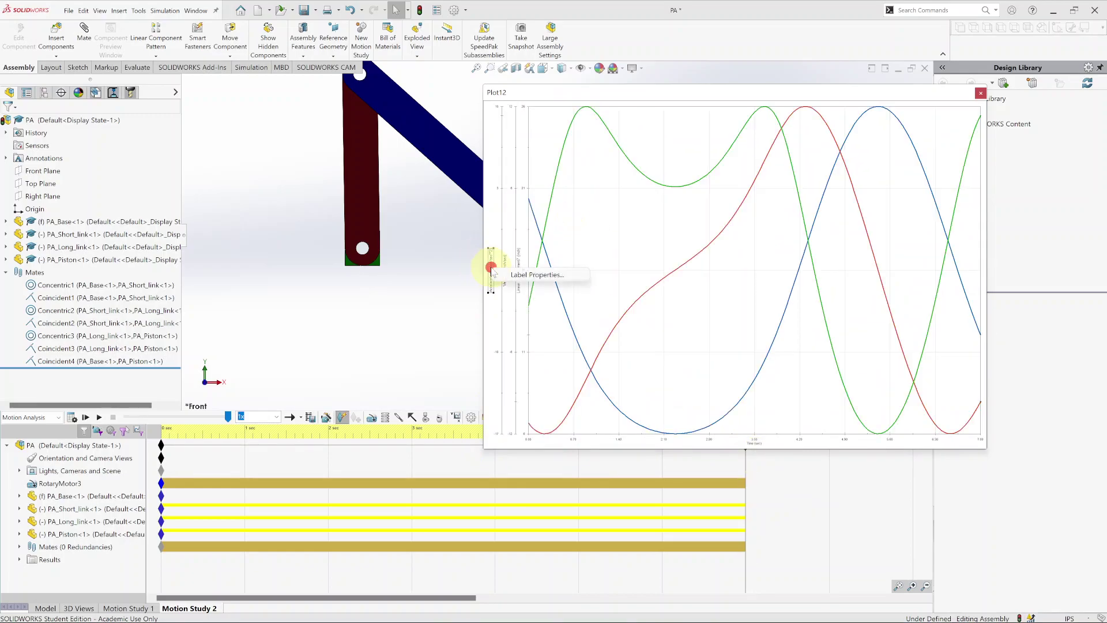
pyautogui.click(535, 274)
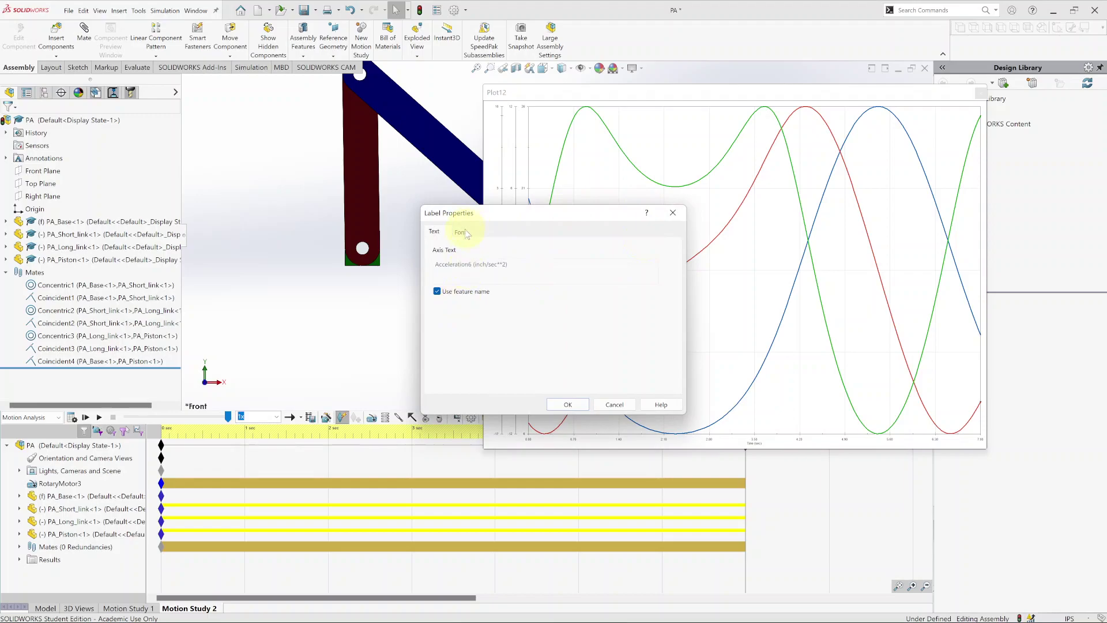
pyautogui.click(463, 232)
pyautogui.click(586, 256)
pyautogui.write('40')
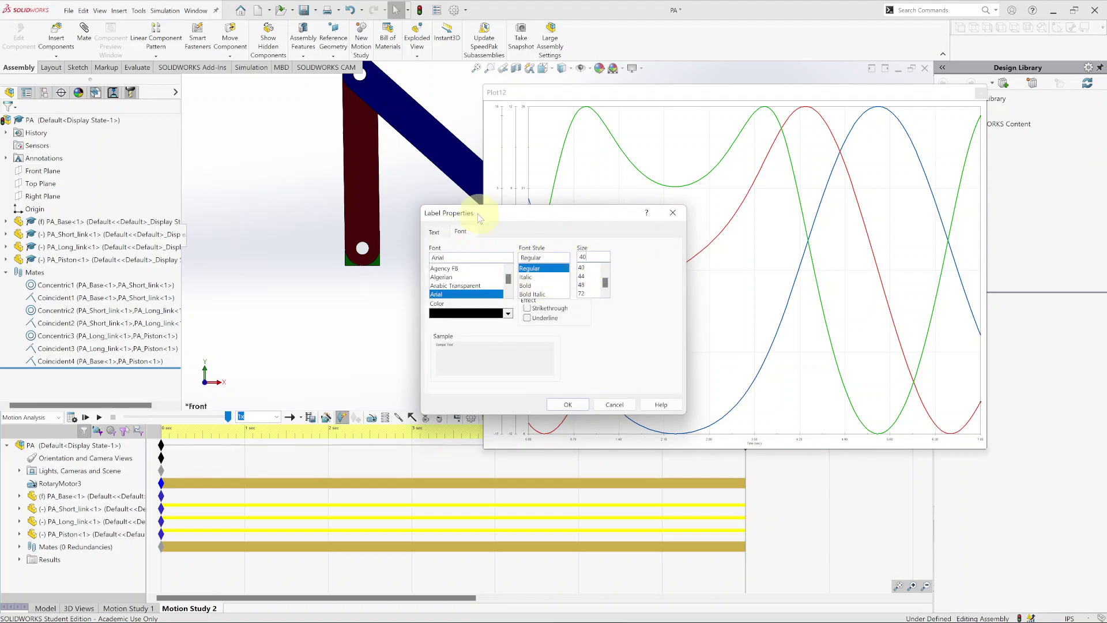
pyautogui.moveTo(489, 213); pyautogui.dragTo(695, 212)
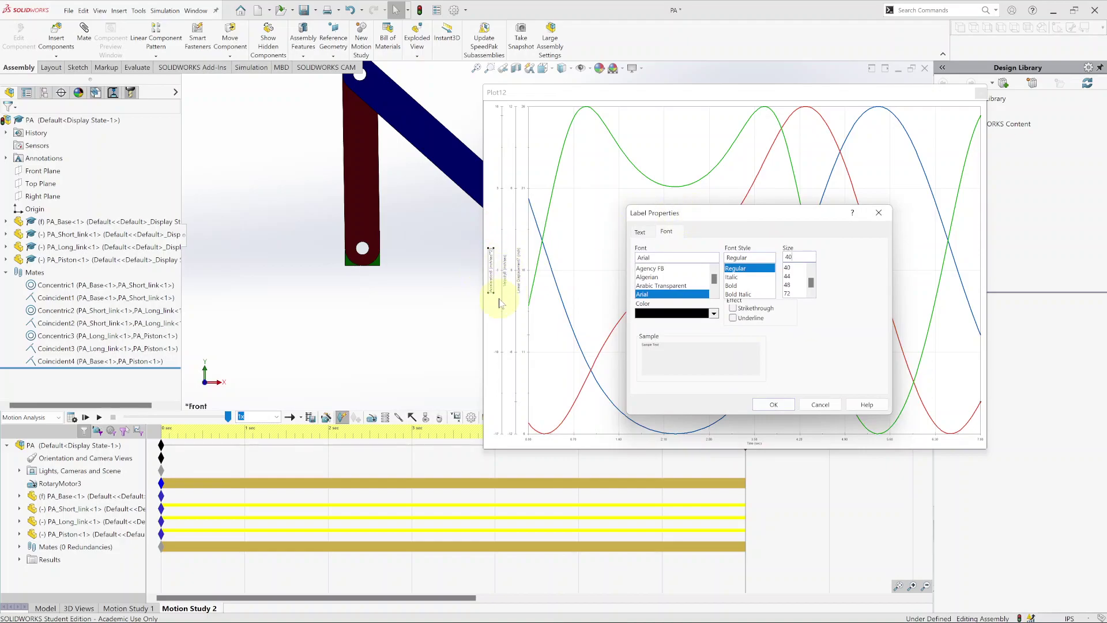
pyautogui.click(713, 313)
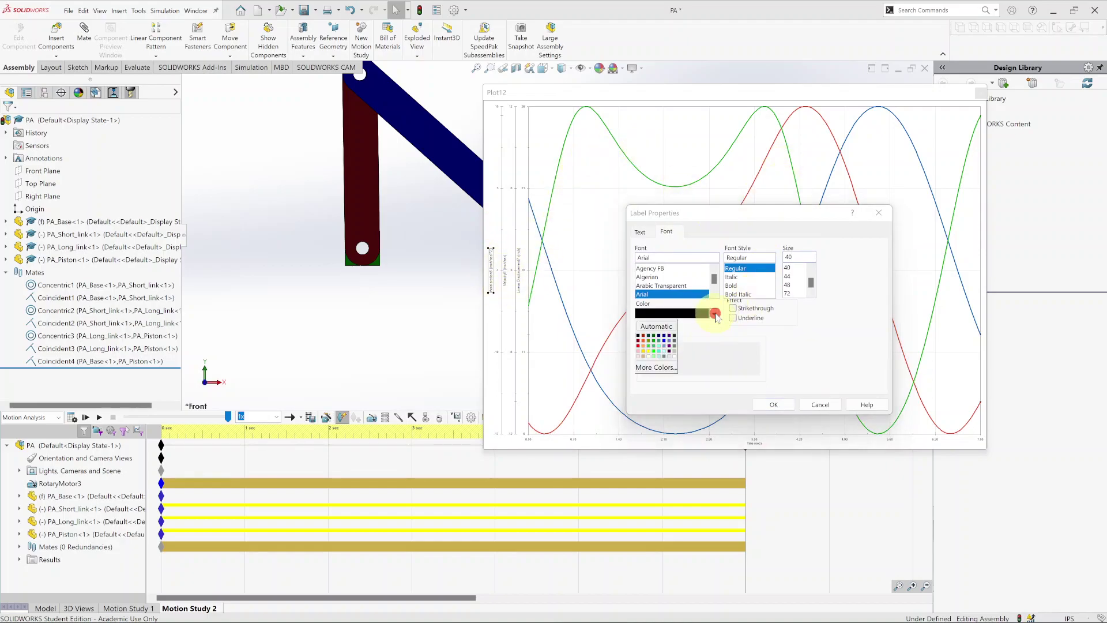
pyautogui.click(655, 346)
pyautogui.click(784, 404)
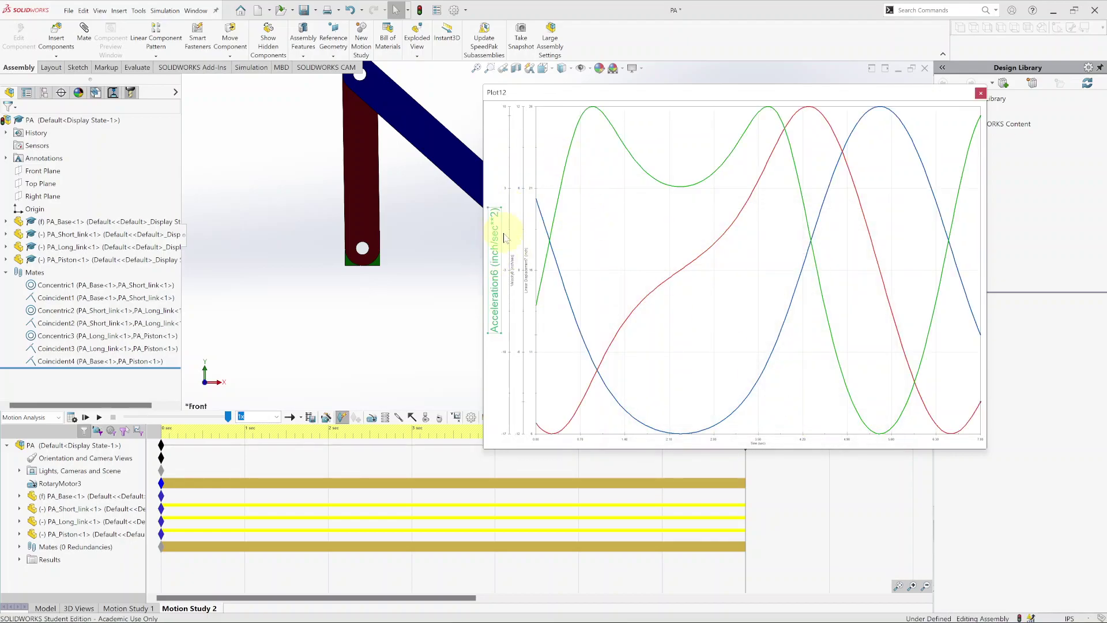
# Format the velocity axis label of Plot12 in red at font size 40.
pyautogui.rightClick(516, 273)
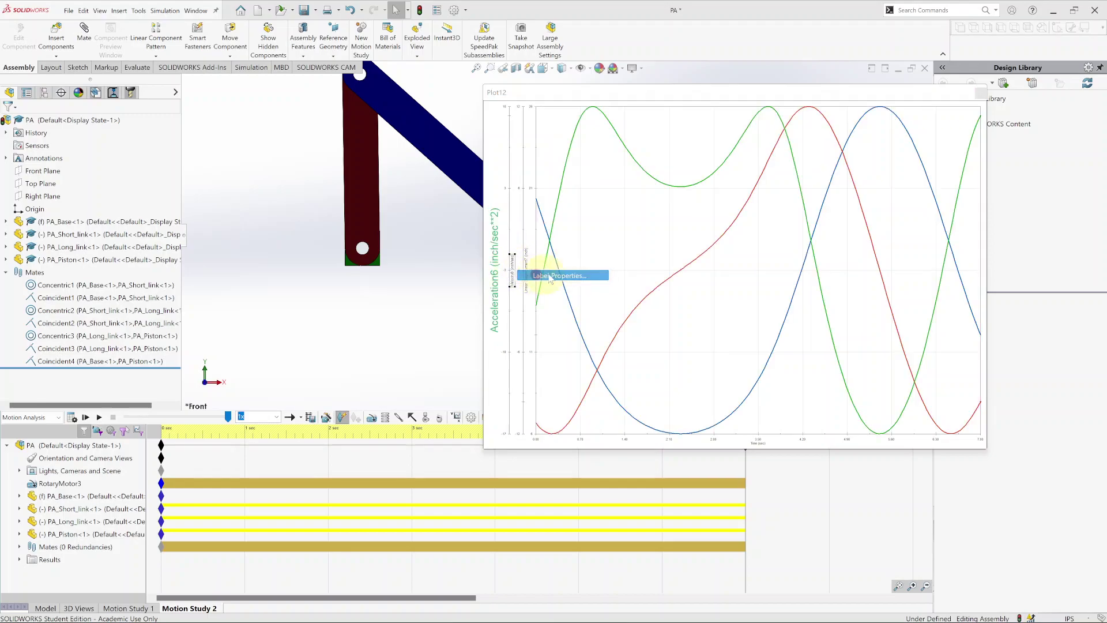
pyautogui.click(522, 274)
pyautogui.moveTo(529, 219); pyautogui.dragTo(541, 241)
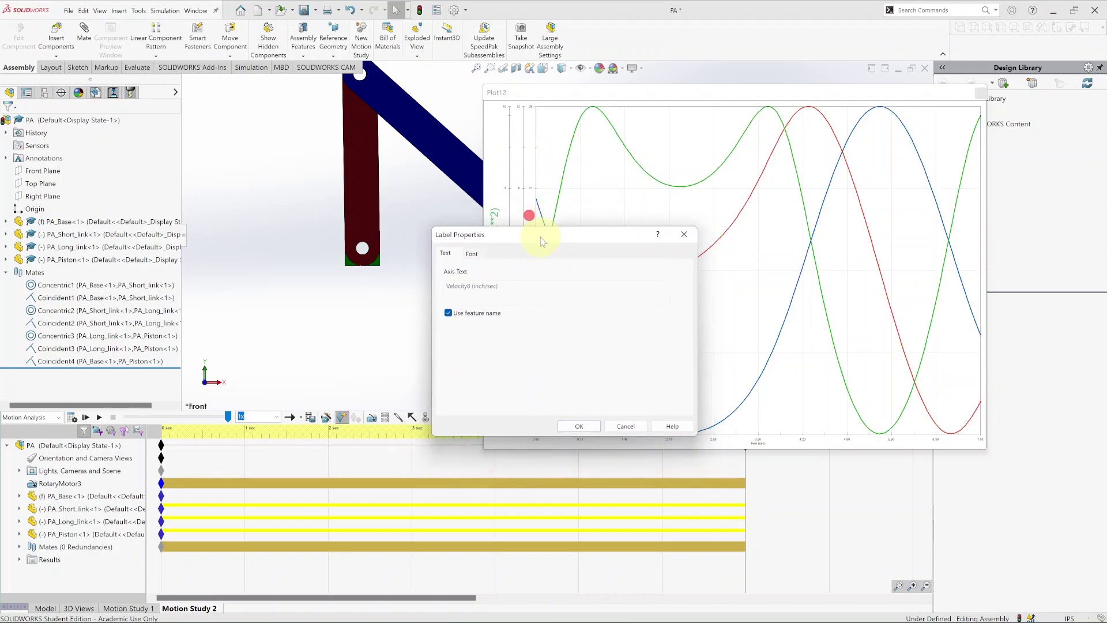
pyautogui.click(470, 256)
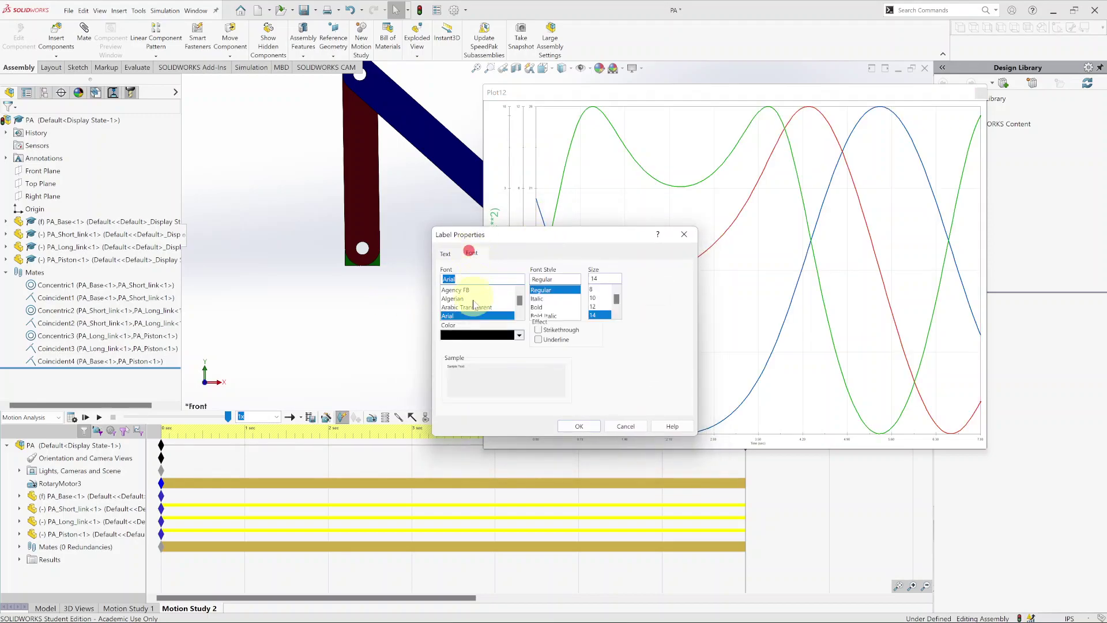
pyautogui.click(520, 335)
pyautogui.click(444, 368)
pyautogui.doubleClick(604, 278)
pyautogui.press('Return')
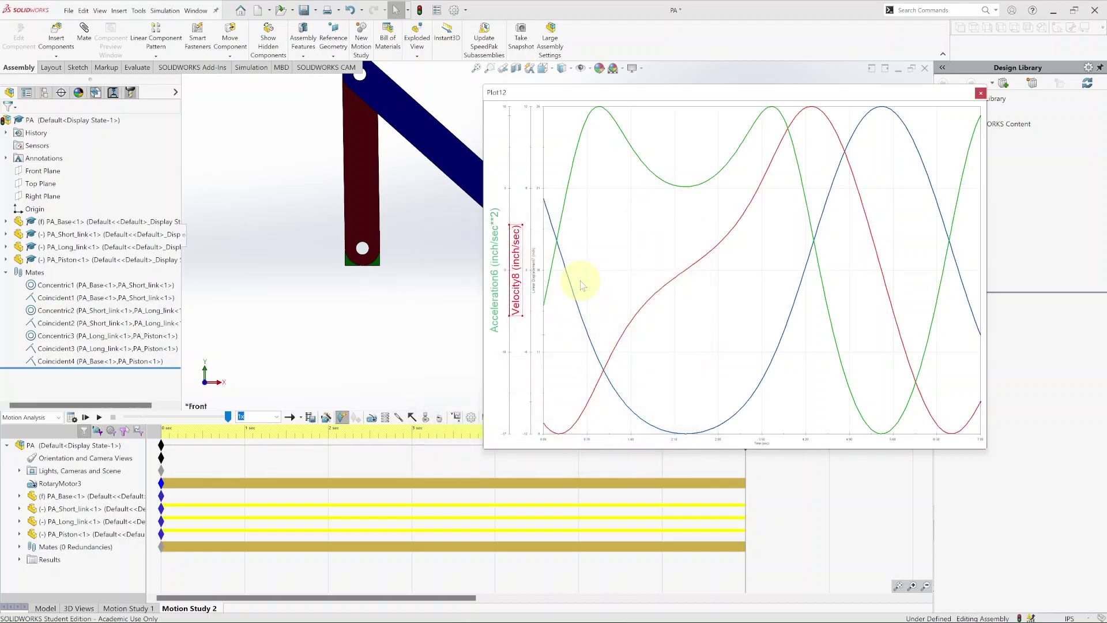
# Format the linear displacement axis label of Plot12 in blue at font size 40.
pyautogui.click(533, 275)
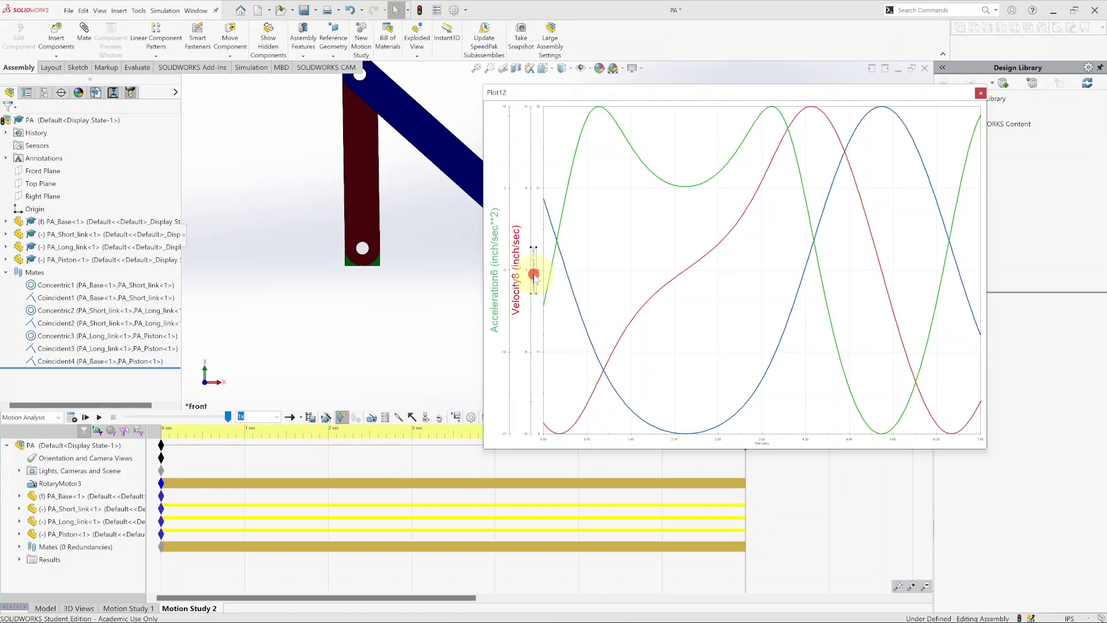
pyautogui.rightClick(534, 279)
pyautogui.click(556, 284)
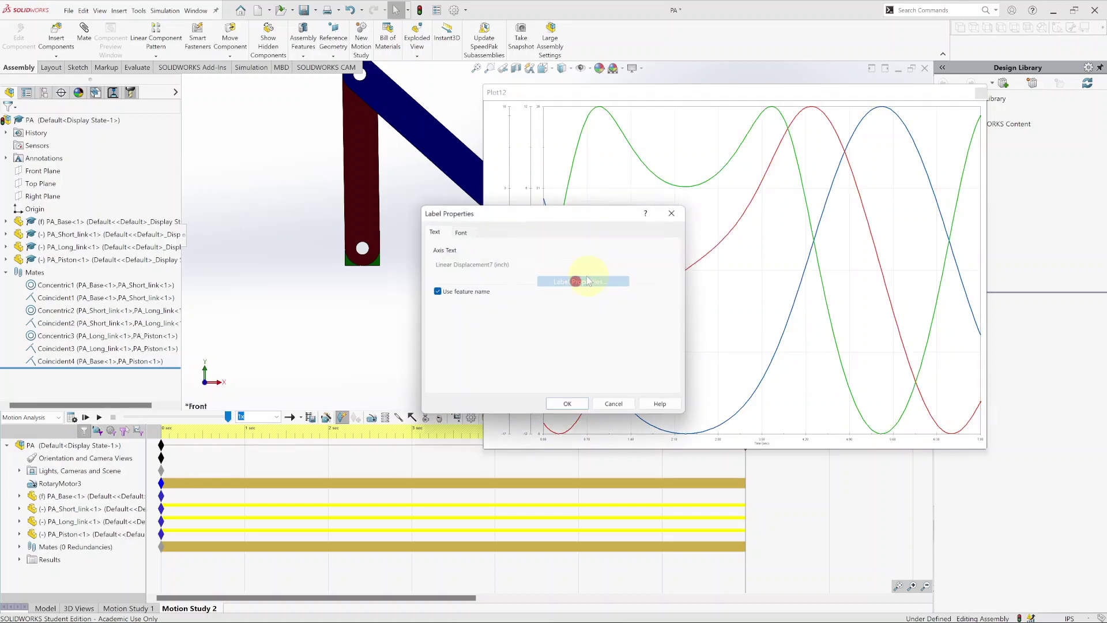
pyautogui.click(460, 232)
pyautogui.click(507, 313)
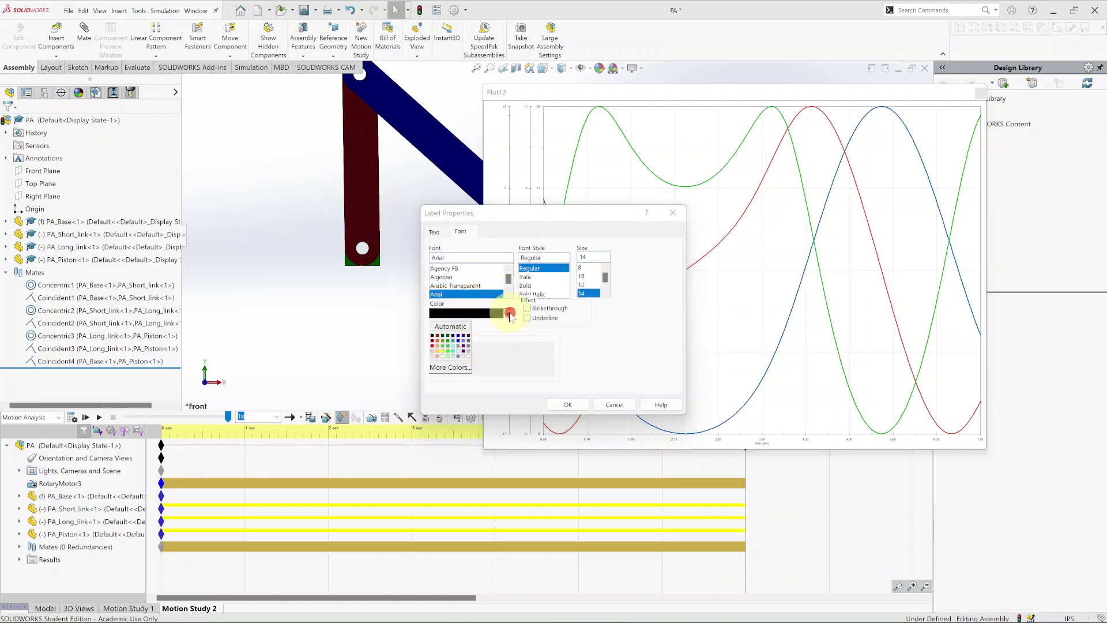
pyautogui.click(458, 339)
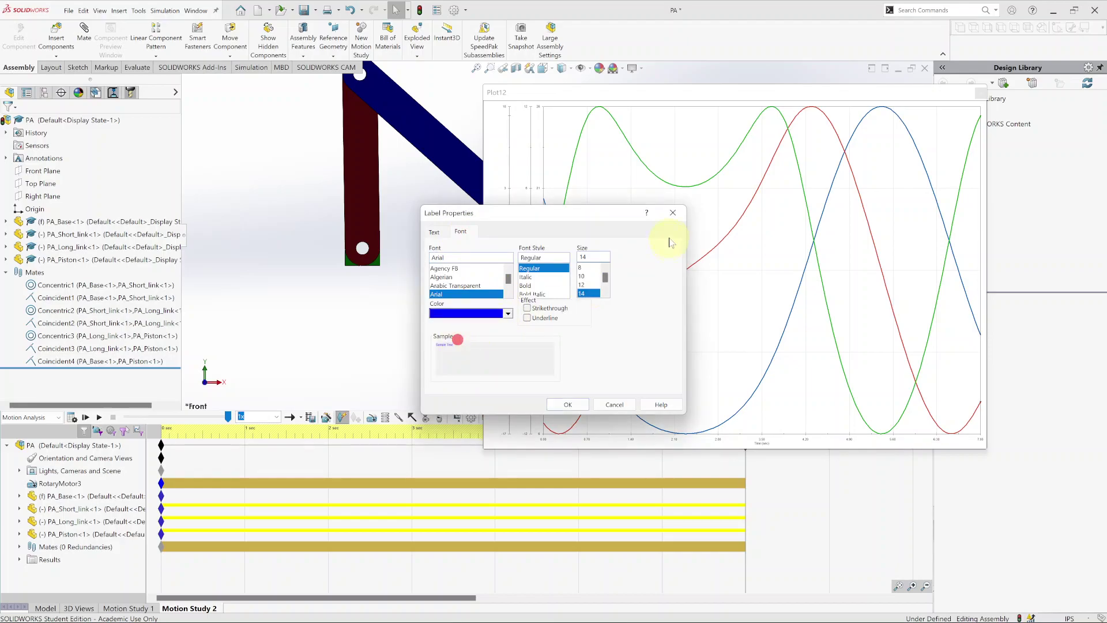
pyautogui.doubleClick(591, 257)
pyautogui.write('40')
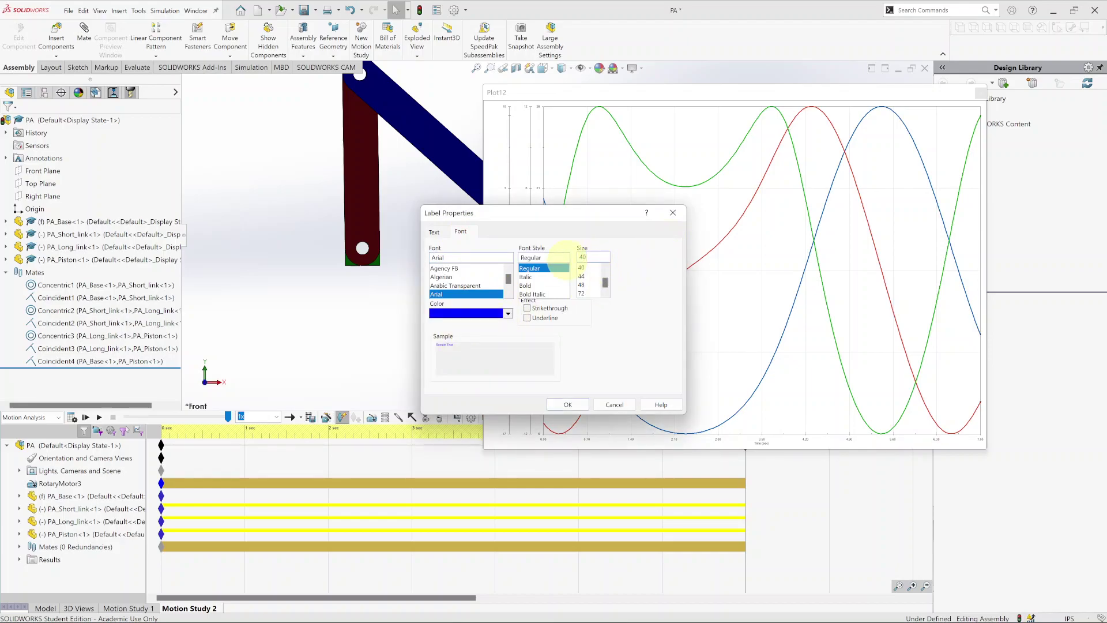
pyautogui.click(567, 404)
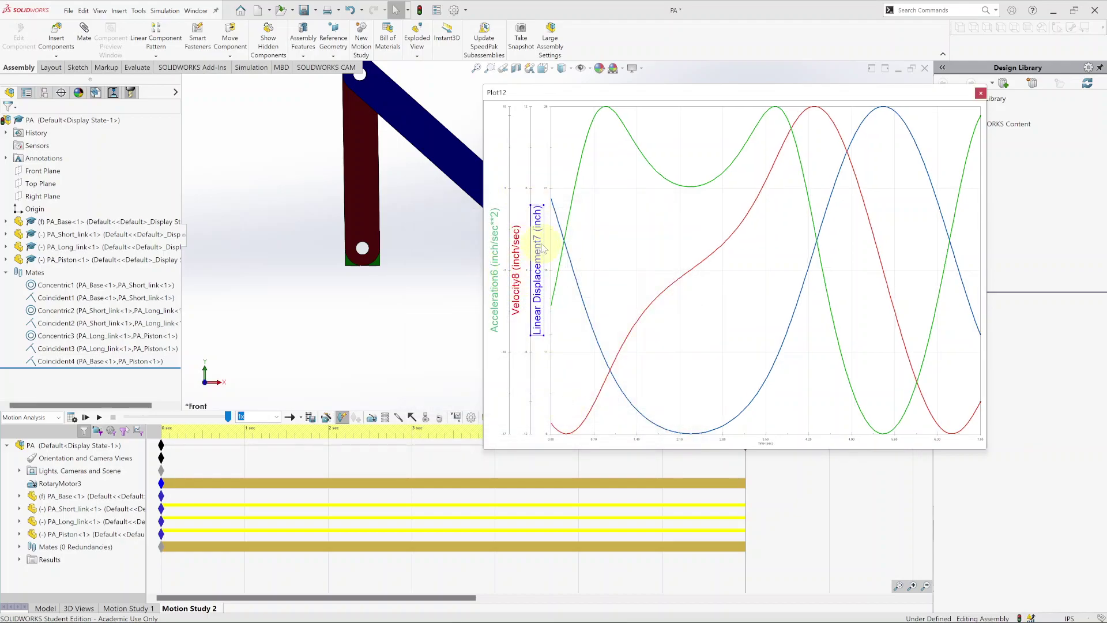
# Stop using the feature name for the acceleration axis label and change its text to "Acceleration (inch/sec**2)".
pyautogui.rightClick(494, 284)
pyautogui.click(528, 288)
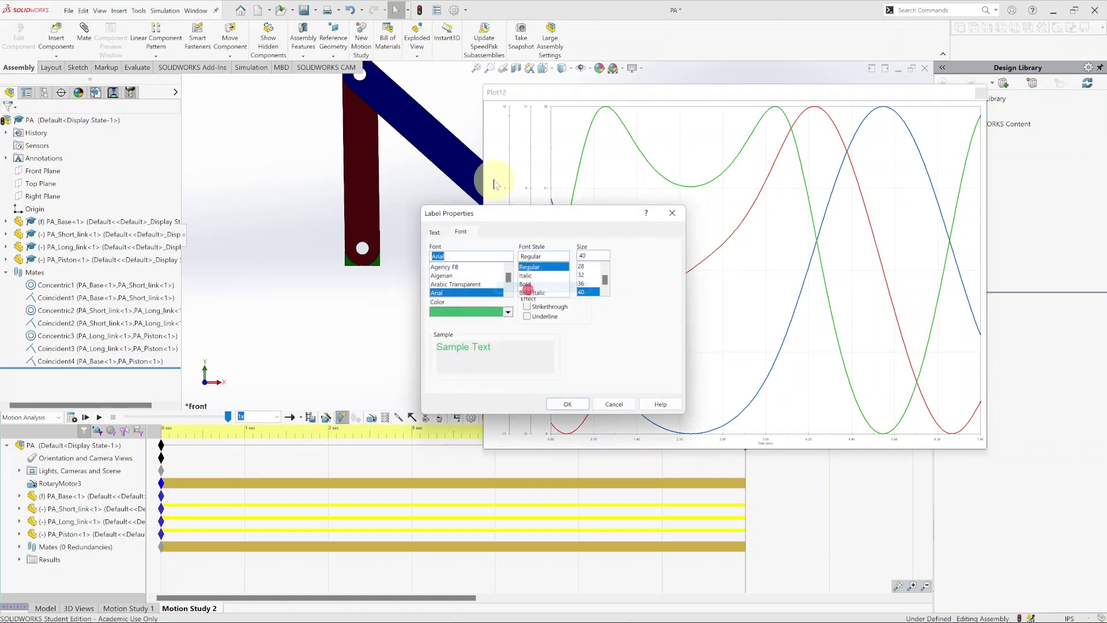
pyautogui.click(435, 231)
pyautogui.click(438, 292)
pyautogui.click(472, 266)
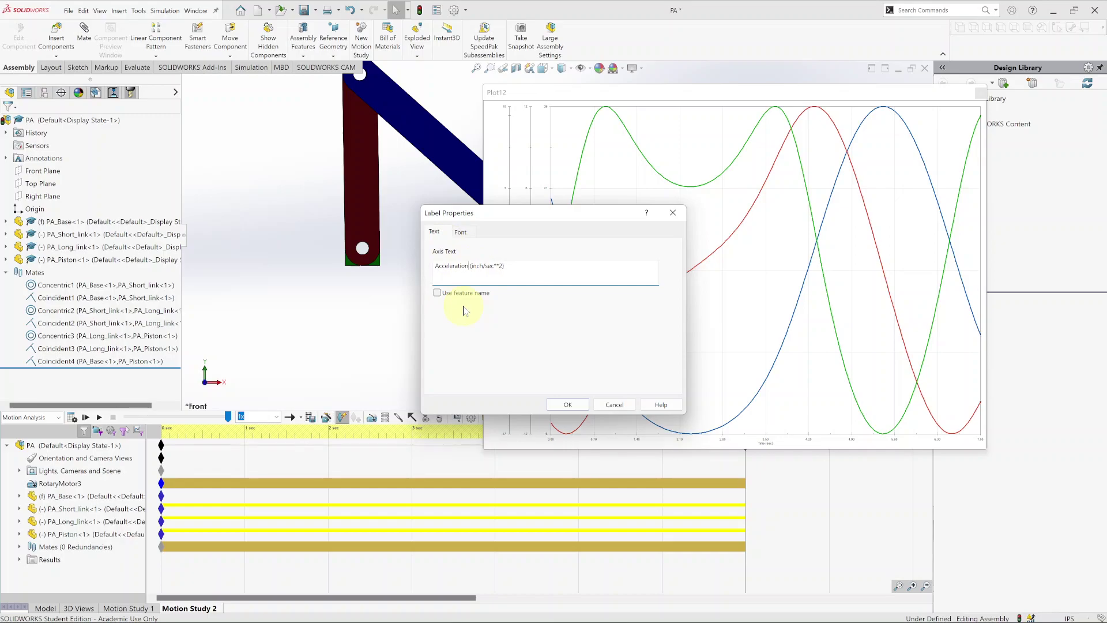
pyautogui.click(567, 404)
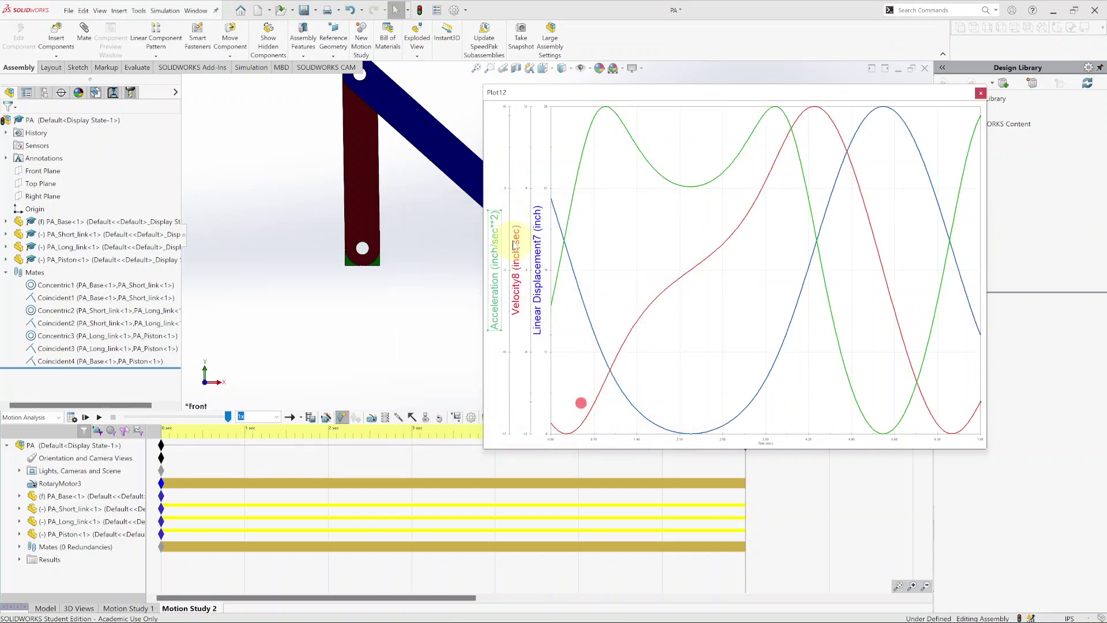
# Stop using the feature name for the velocity axis label and change its text to "Velocity (inch/sec)".
pyautogui.rightClick(515, 245)
pyautogui.click(553, 254)
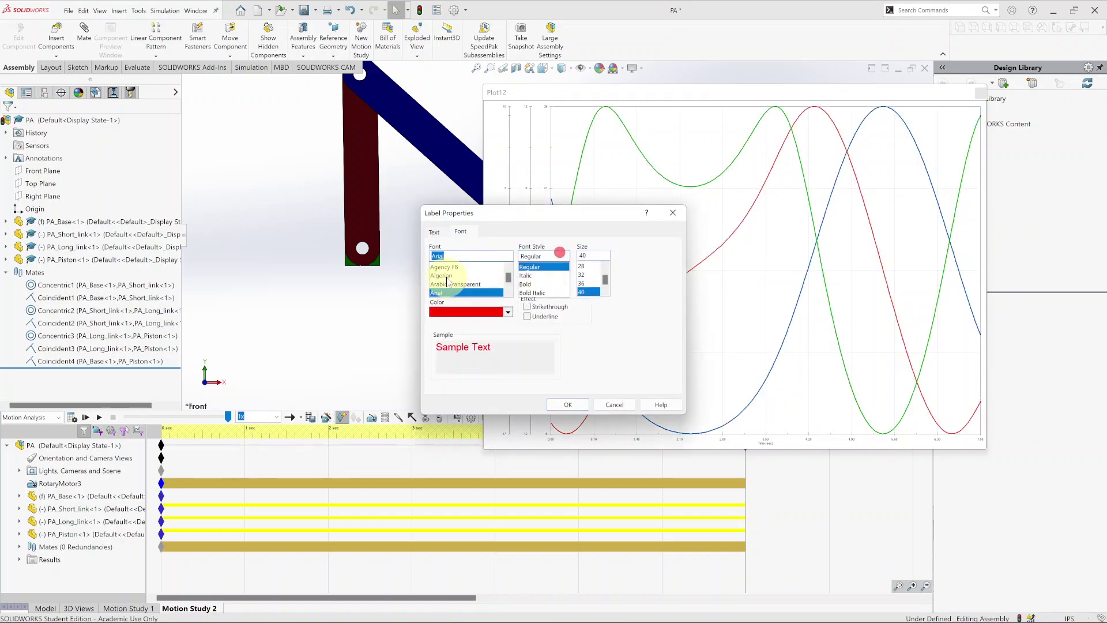
pyautogui.click(441, 232)
pyautogui.click(436, 294)
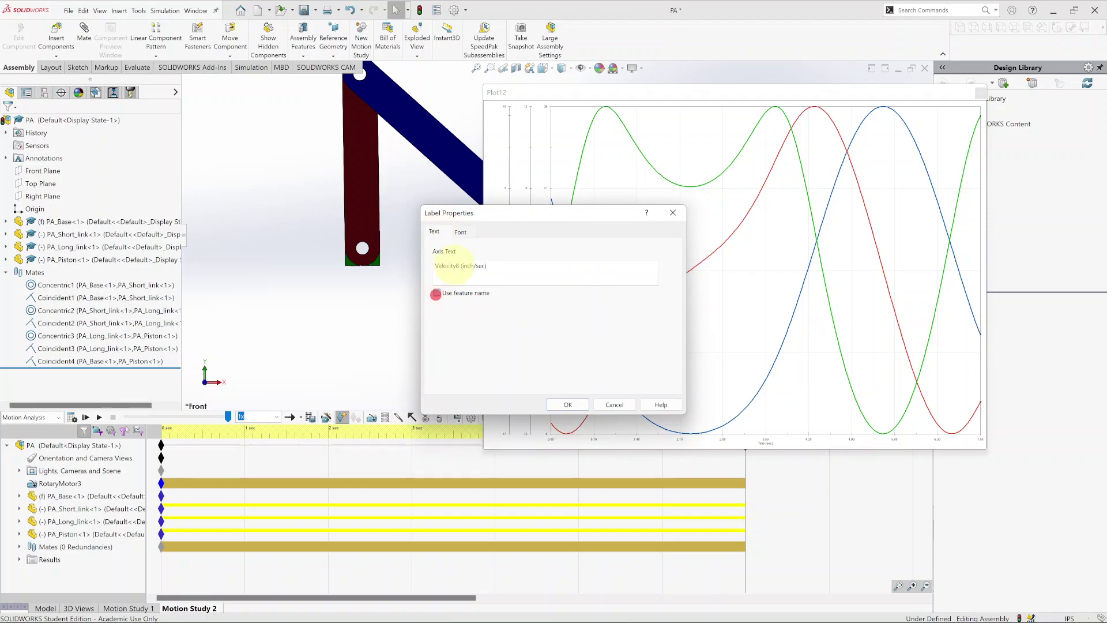
pyautogui.click(461, 265)
pyautogui.press('BackSpace')
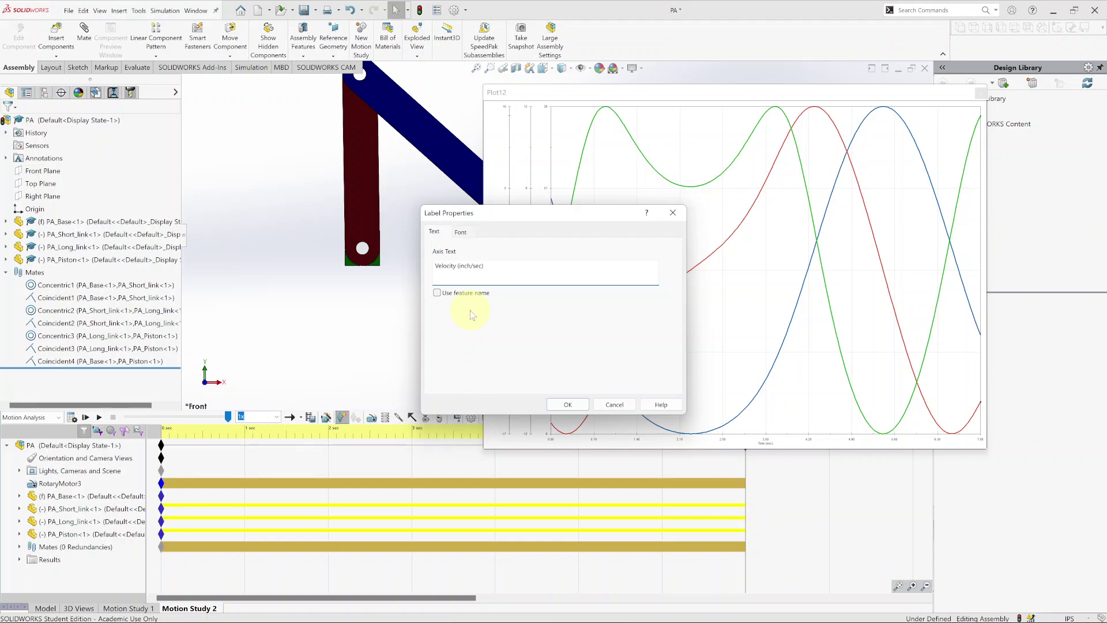
pyautogui.click(567, 404)
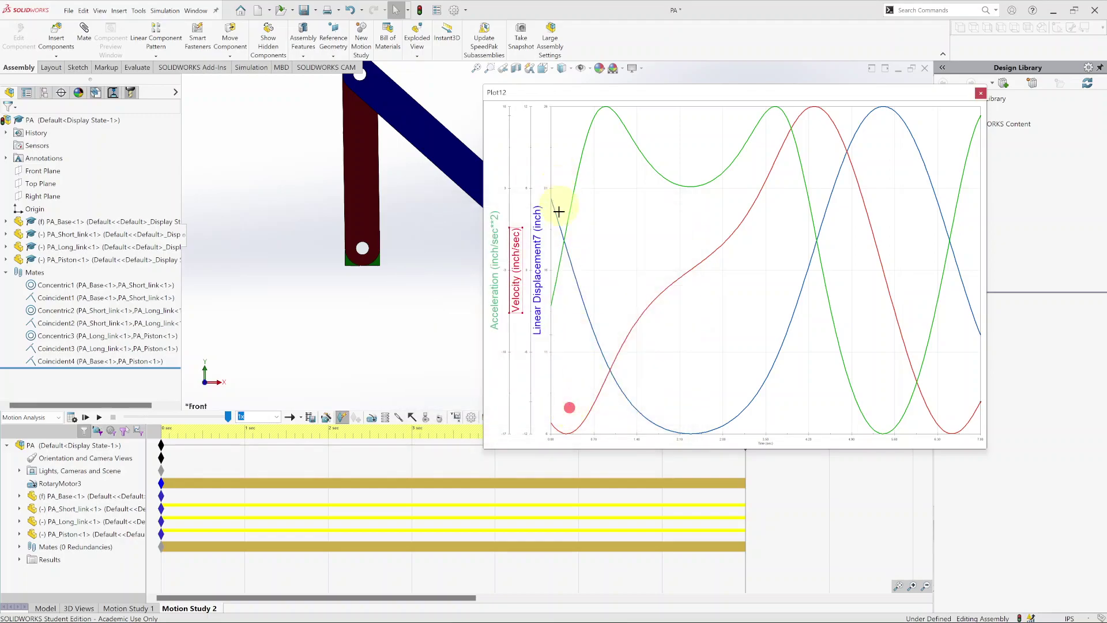
# Stop using the feature name for the displacement axis label and change its text to "Linear Displacement (inch)".
pyautogui.rightClick(542, 248)
pyautogui.click(553, 251)
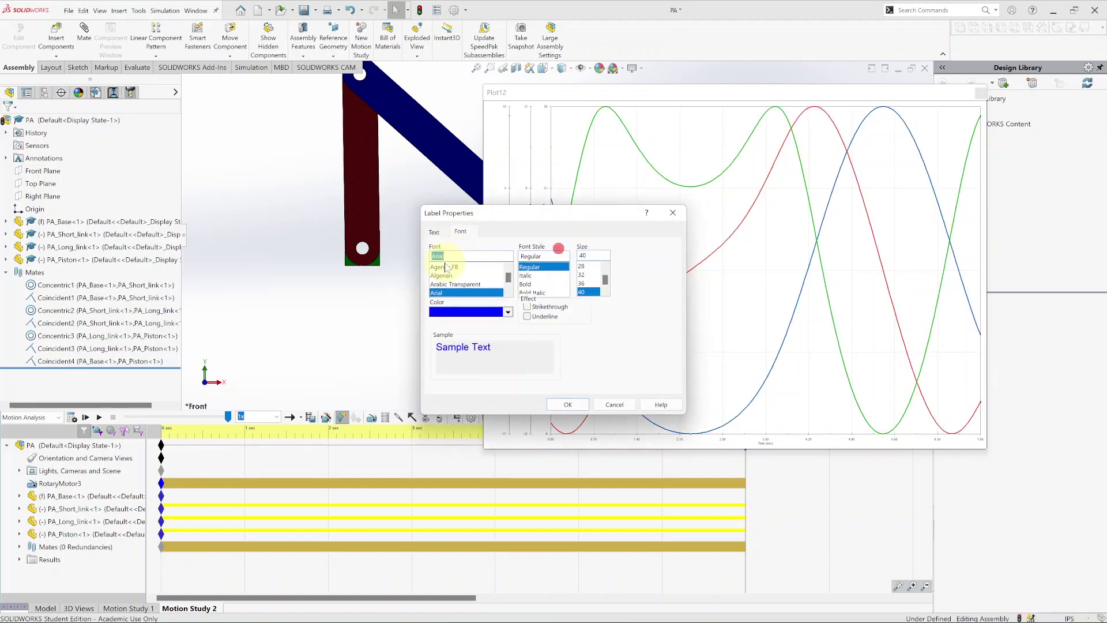
pyautogui.click(434, 231)
pyautogui.click(436, 292)
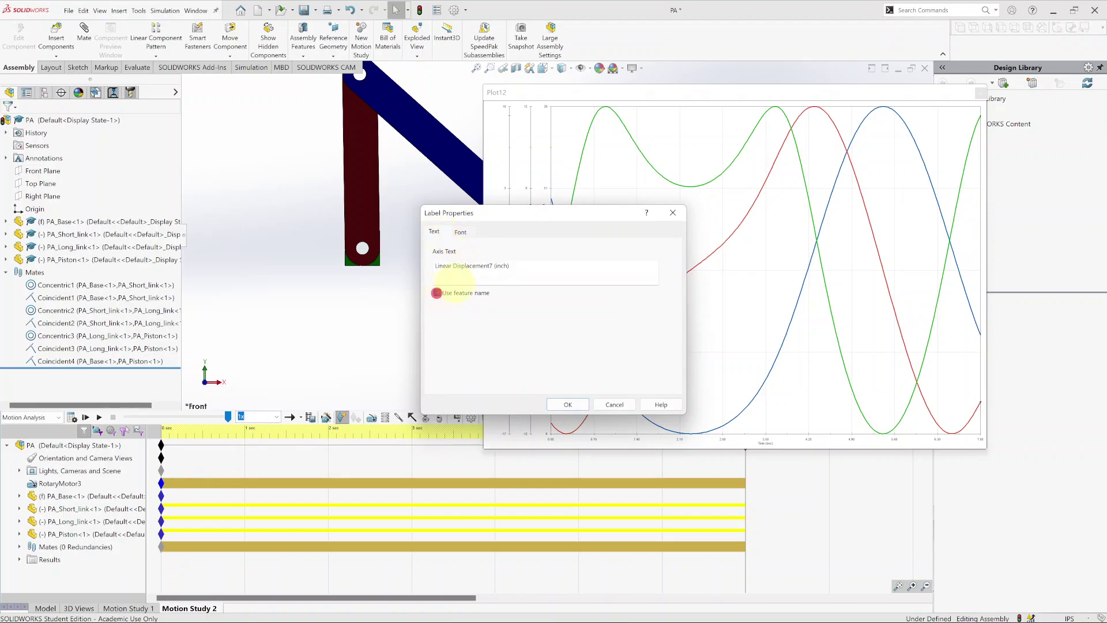
pyautogui.click(490, 265)
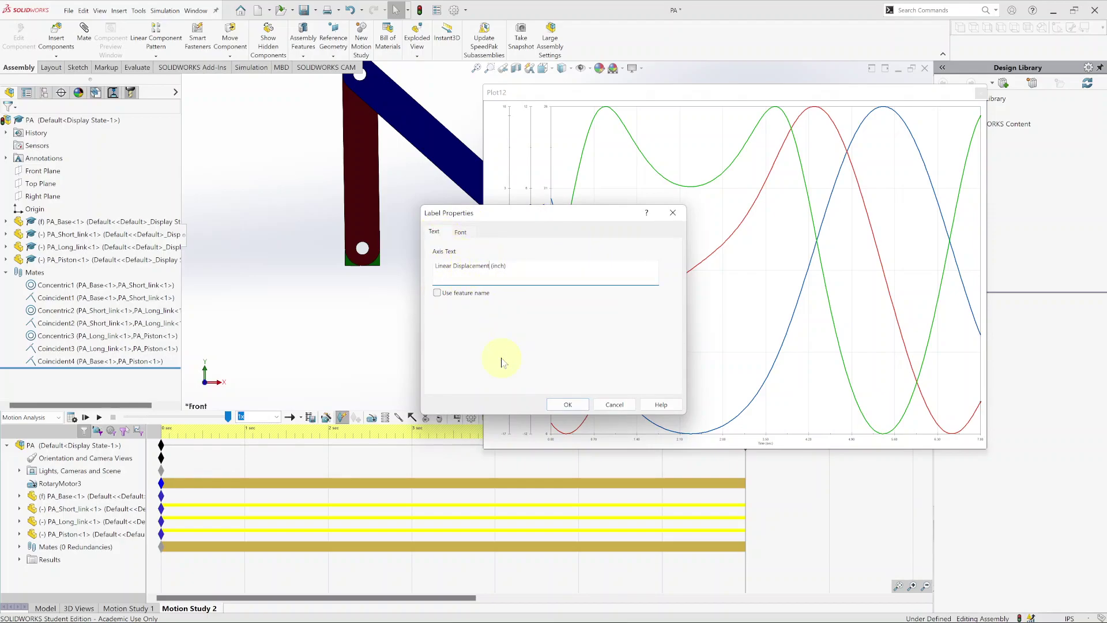
pyautogui.click(567, 405)
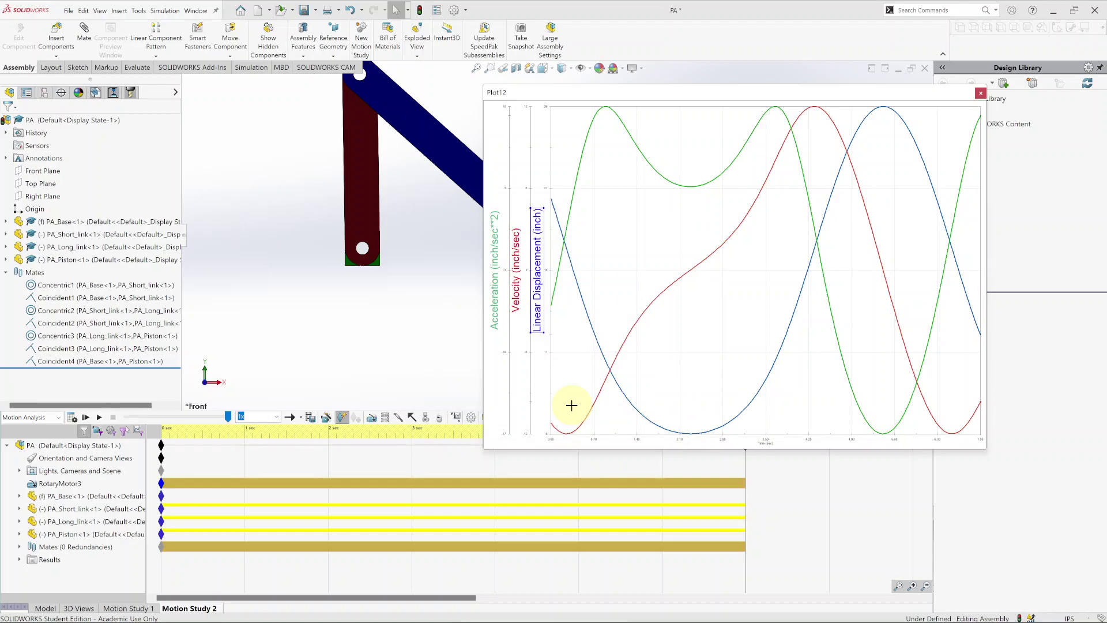
# Set the font size of the Time (sec) axis label to 48.
pyautogui.rightClick(769, 449)
pyautogui.click(803, 450)
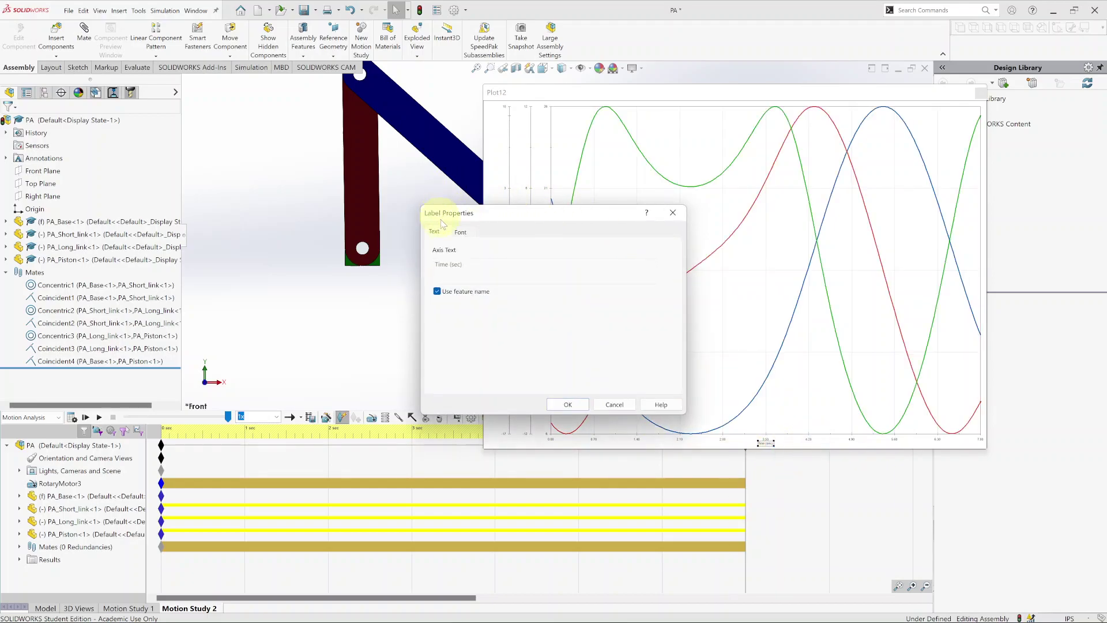
pyautogui.click(460, 231)
pyautogui.doubleClick(592, 256)
pyautogui.write('48')
pyautogui.press('Return')
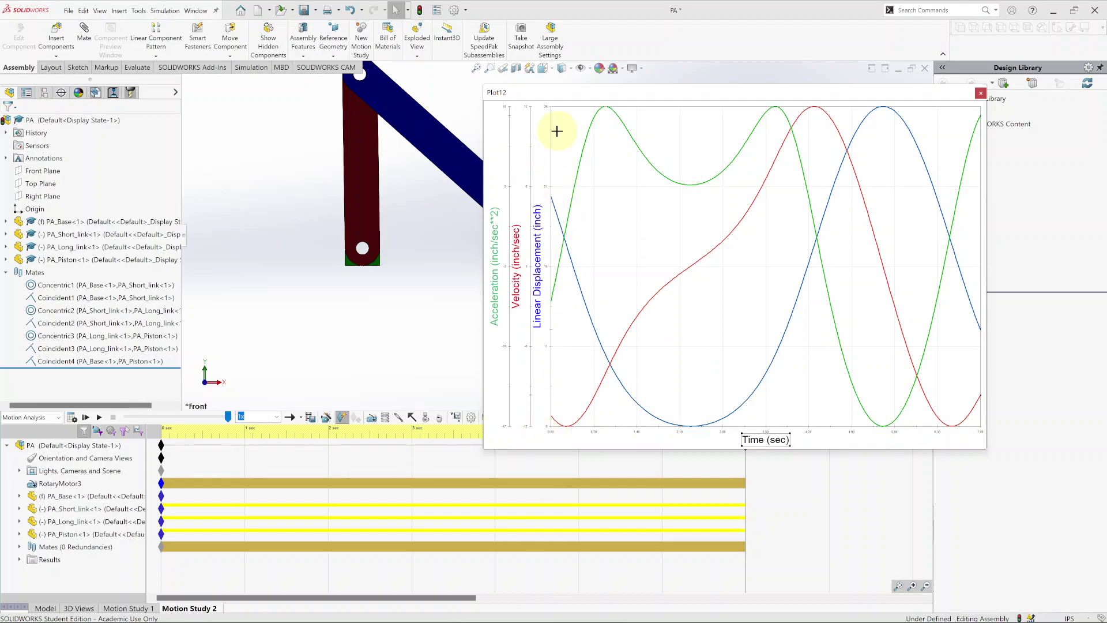
# Turn off automatic scaling of the acceleration axis for Start Point, End Point, Major Units and Minor Units.
pyautogui.rightClick(505, 189)
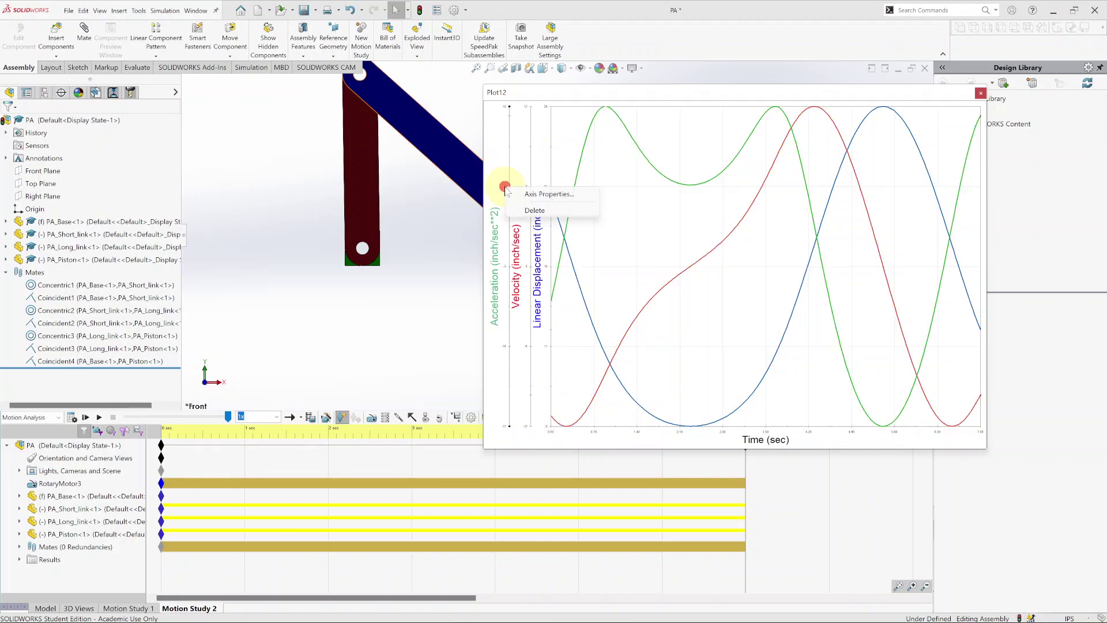
pyautogui.click(548, 194)
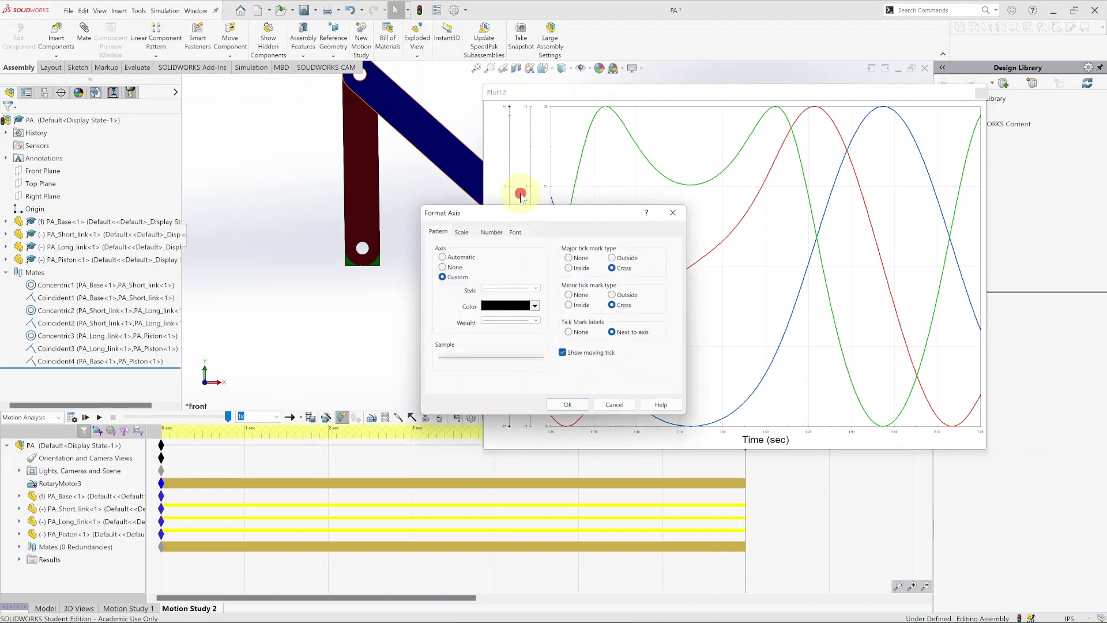
pyautogui.click(461, 232)
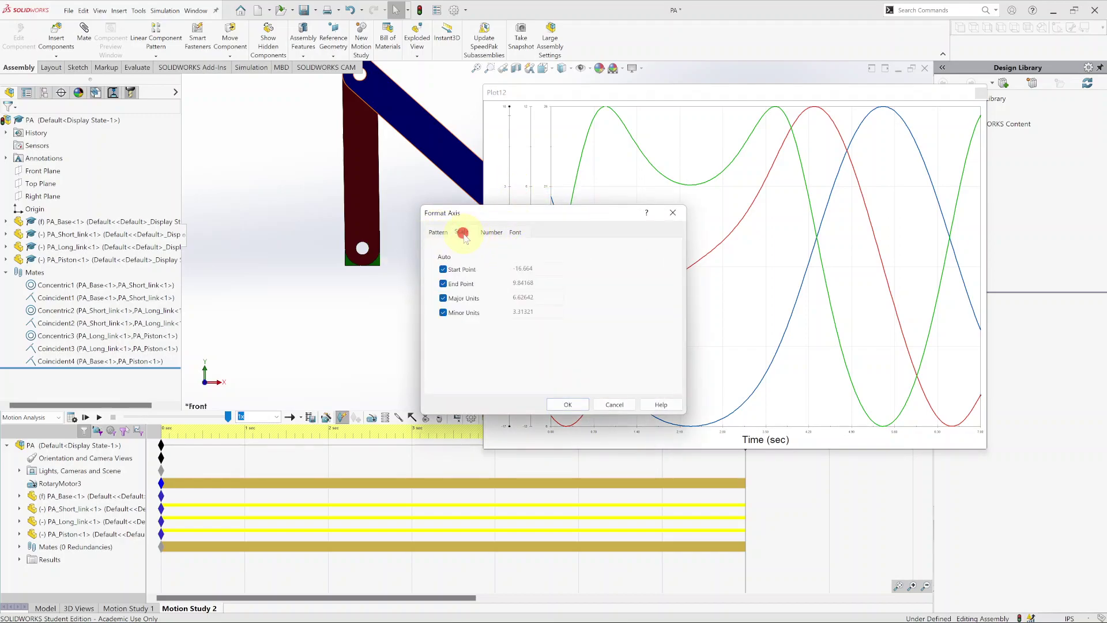
pyautogui.click(443, 269)
pyautogui.click(443, 285)
pyautogui.click(442, 298)
pyautogui.click(442, 312)
pyautogui.moveTo(608, 211); pyautogui.dragTo(385, 167)
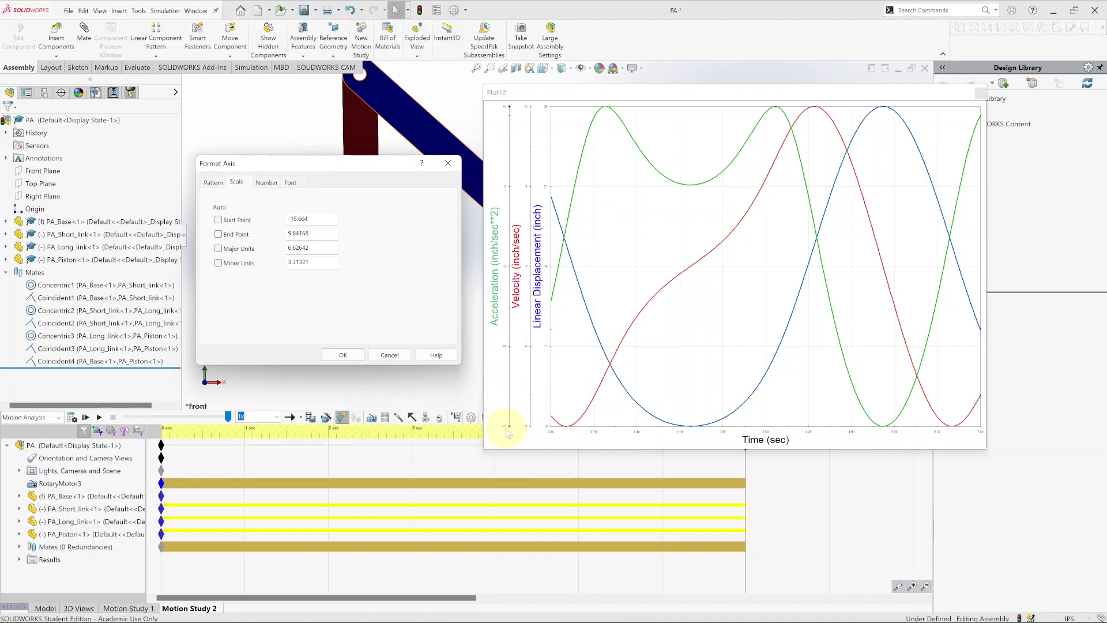
# Set the acceleration axis scale to start at -20, end at 30, with major units 10 and minor units 5.
pyautogui.write('-20')
pyautogui.doubleClick(314, 238)
pyautogui.write('30')
pyautogui.click(219, 248)
pyautogui.click(218, 248)
pyautogui.doubleClick(309, 247)
pyautogui.write('10')
pyautogui.doubleClick(311, 263)
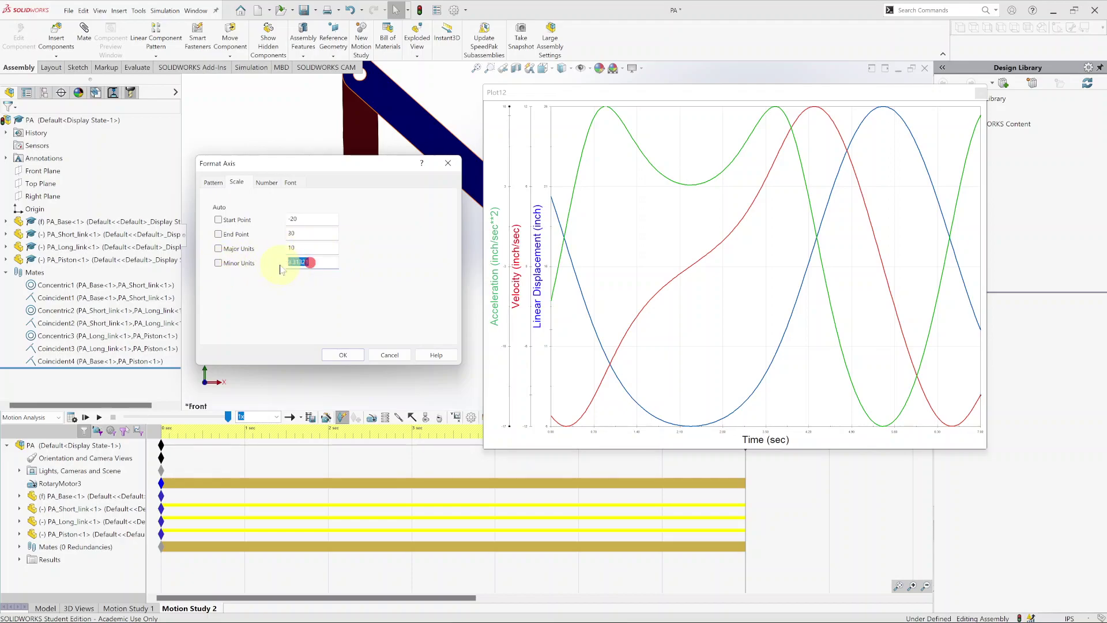
pyautogui.write('5')
# Set the font size of the acceleration axis numbers to 24 and apply the axis format.
pyautogui.click(290, 181)
pyautogui.click(361, 208)
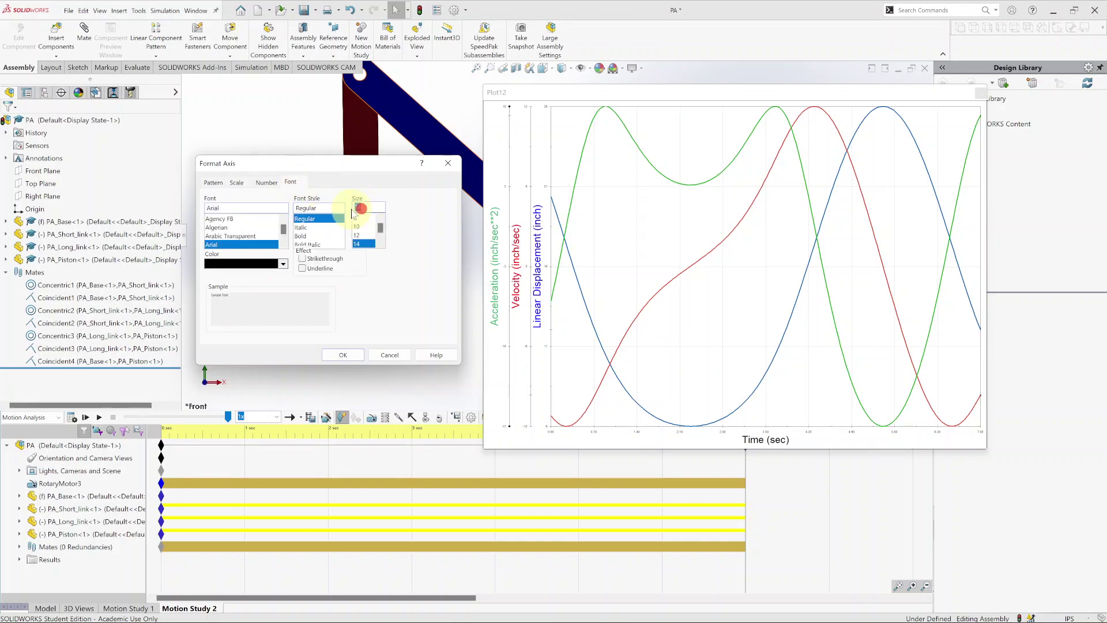
pyautogui.write('24')
pyautogui.click(346, 354)
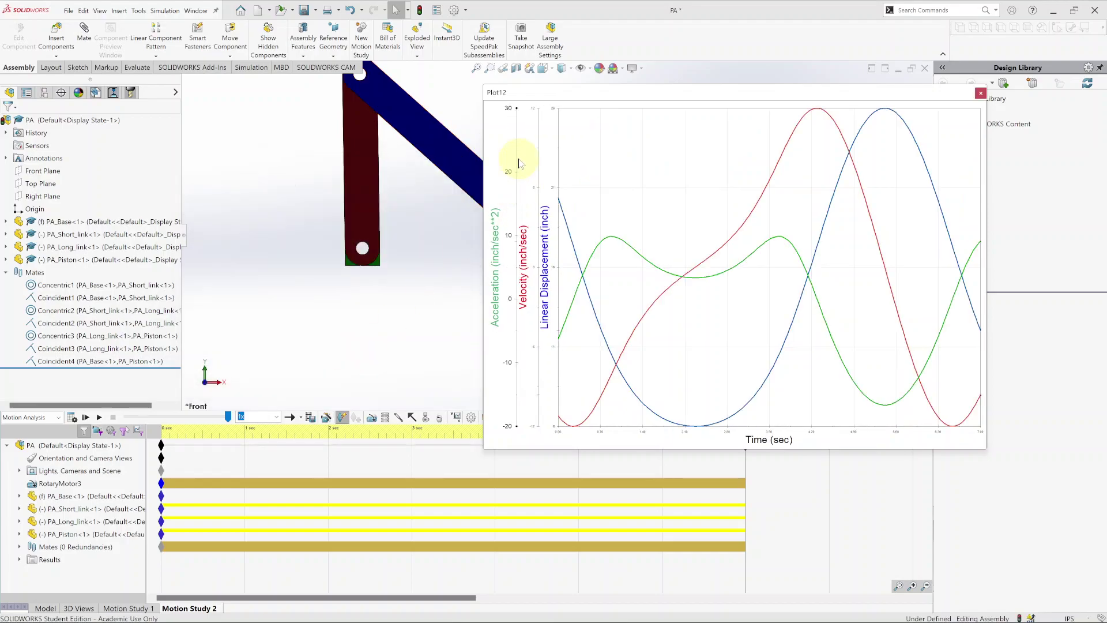
# Turn off automatic scaling of the velocity axis for Start Point, End Point, Major Units and Minor Units.
pyautogui.rightClick(532, 191)
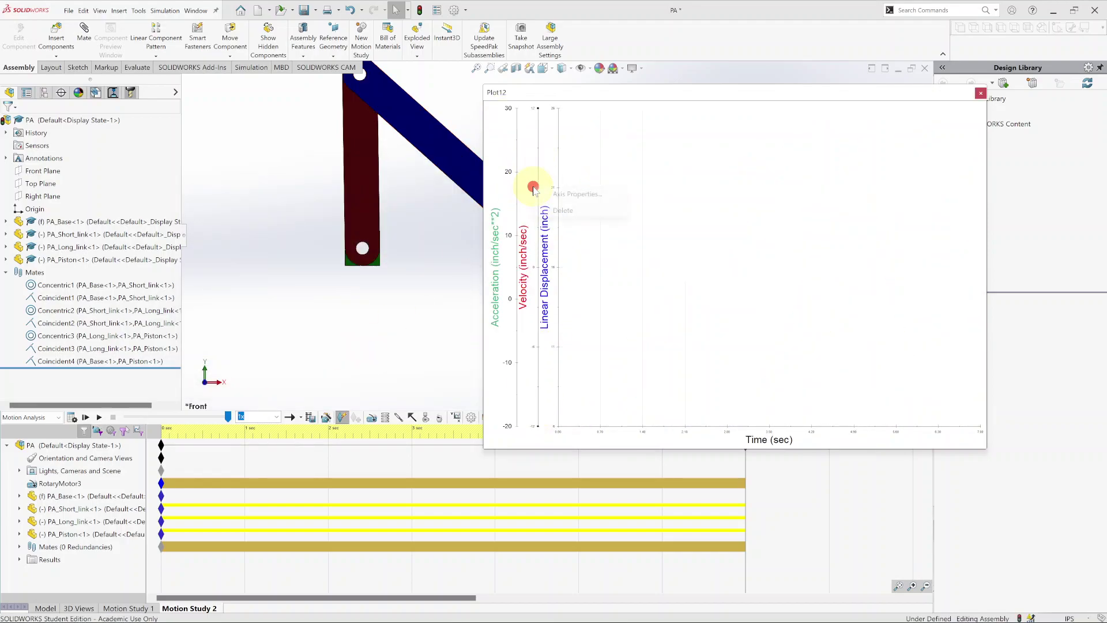
pyautogui.click(553, 189)
pyautogui.moveTo(560, 216); pyautogui.dragTo(433, 214)
pyautogui.click(333, 229)
pyautogui.click(315, 266)
pyautogui.click(315, 281)
pyautogui.click(314, 295)
pyautogui.click(315, 310)
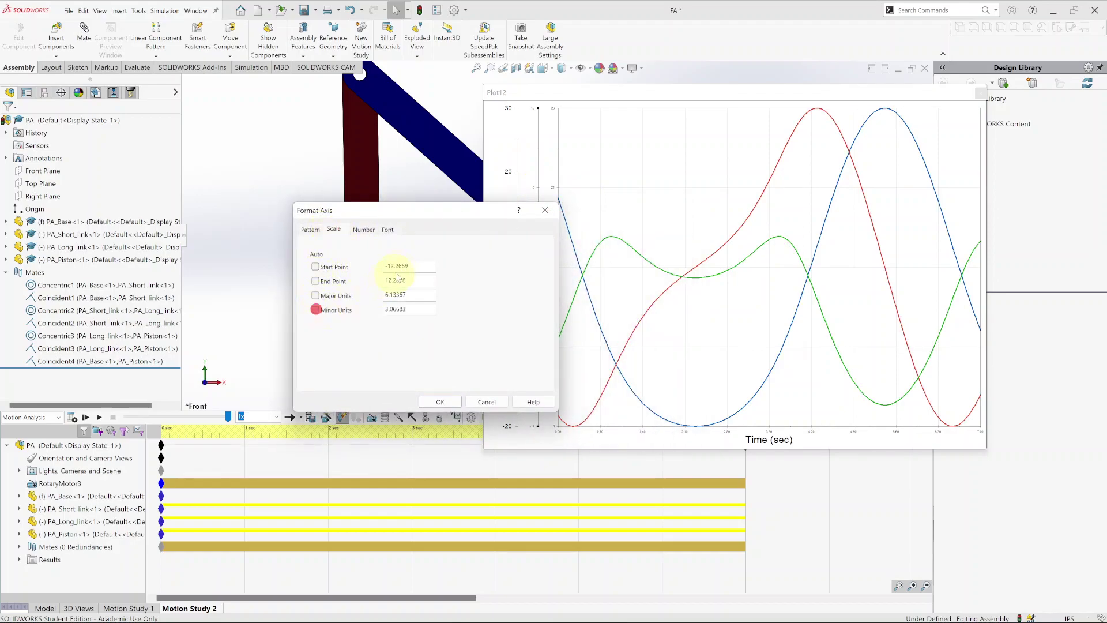
# Scale the velocity axis from -20 to 30 with major units of 10 and minor units of 5.
pyautogui.doubleClick(408, 268)
pyautogui.write('-20')
pyautogui.doubleClick(410, 280)
pyautogui.write('30')
pyautogui.doubleClick(408, 294)
pyautogui.write('10')
pyautogui.doubleClick(404, 309)
pyautogui.write('5')
# Set the font size of the velocity axis numbers to 24 and apply the axis format.
pyautogui.click(389, 230)
pyautogui.doubleClick(463, 254)
pyautogui.write('24')
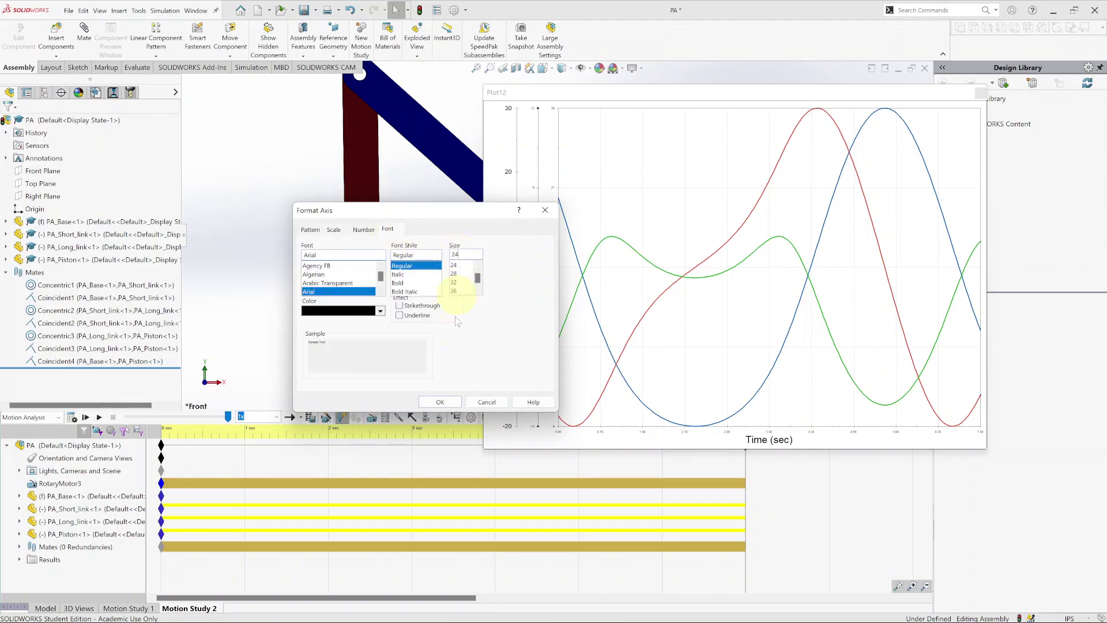
pyautogui.click(439, 403)
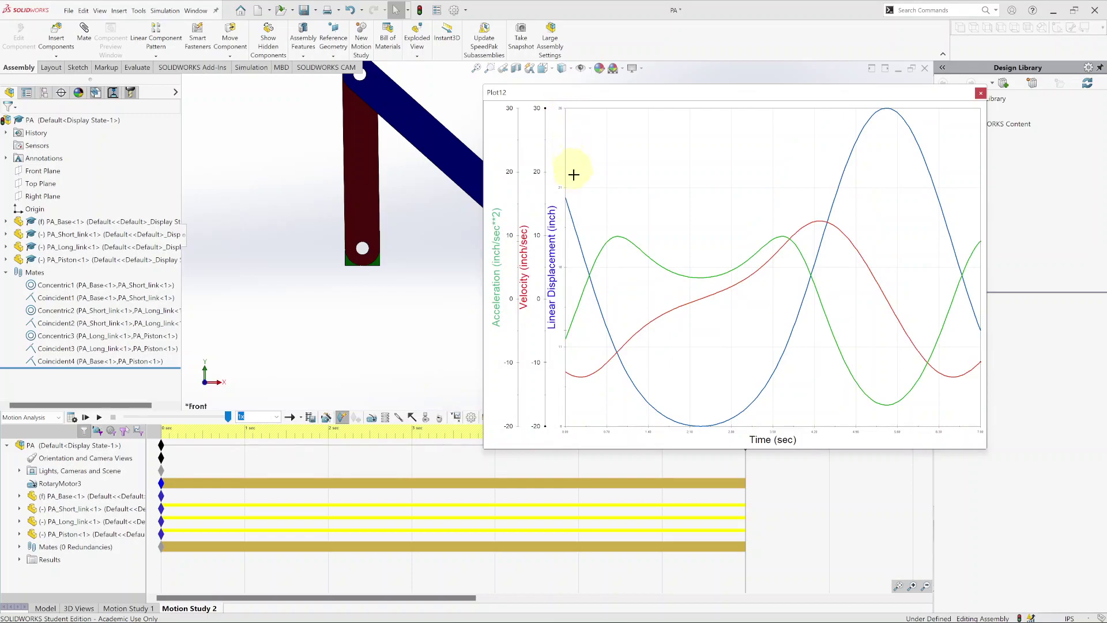
# Turn off automatic scaling of the displacement axis for Start Point, End Point, Major Units and Minor Units.
pyautogui.rightClick(558, 189)
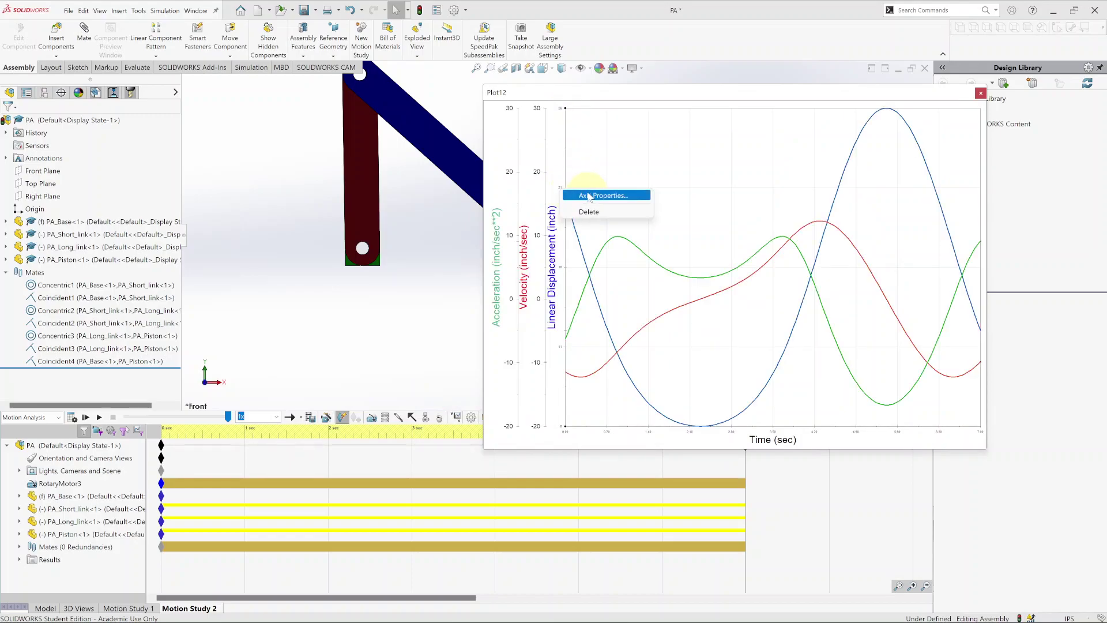
pyautogui.click(593, 196)
pyautogui.click(467, 233)
pyautogui.moveTo(504, 214); pyautogui.dragTo(257, 211)
pyautogui.click(197, 267)
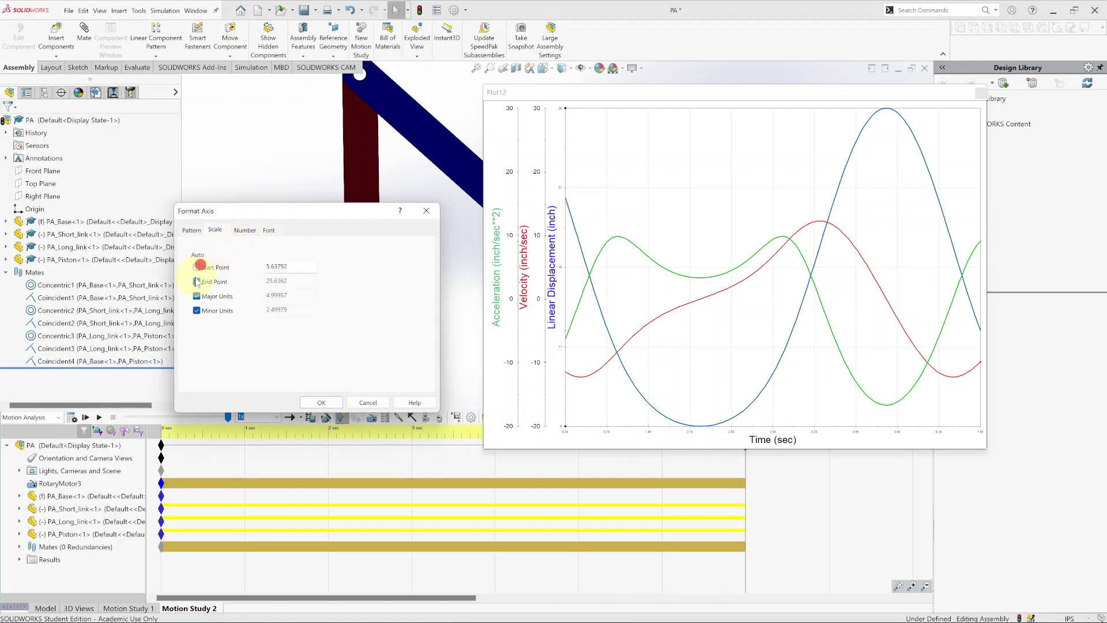
pyautogui.click(197, 282)
pyautogui.click(197, 296)
pyautogui.click(196, 310)
# Scale the displacement axis from -20 to 30 with major units of 10 and minor units of 5.
pyautogui.moveTo(302, 270); pyautogui.dragTo(259, 310)
pyautogui.write('-20')
pyautogui.write('30')
pyautogui.write('10')
pyautogui.write('5')
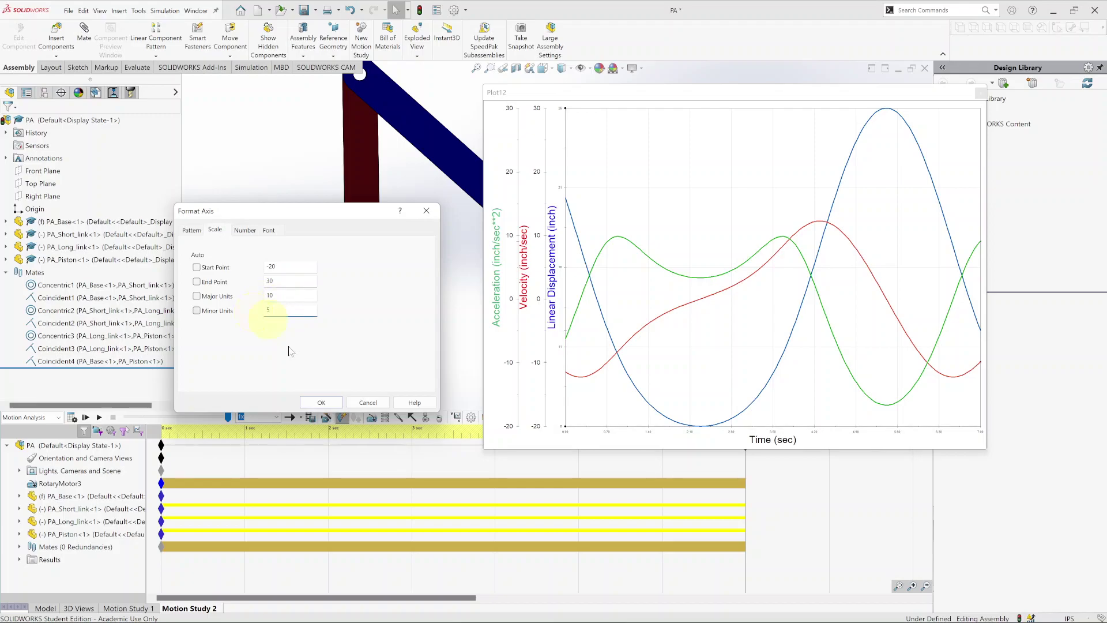
# Set the font size of the displacement axis numbers to 24 and apply the axis format.
pyautogui.click(266, 229)
pyautogui.doubleClick(344, 254)
pyautogui.write('24')
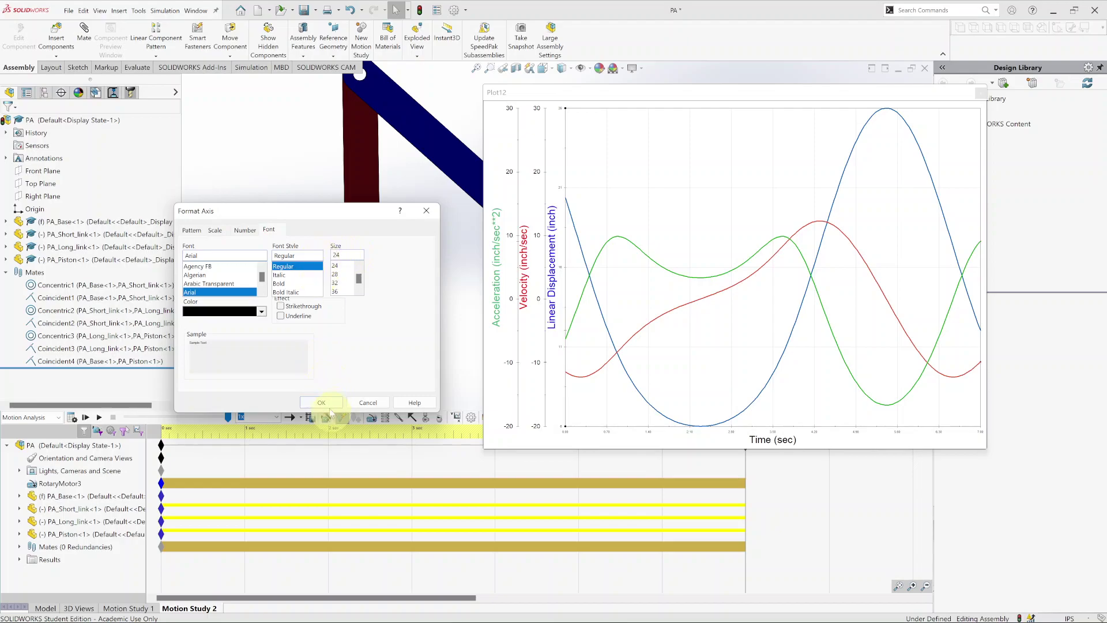
pyautogui.click(321, 402)
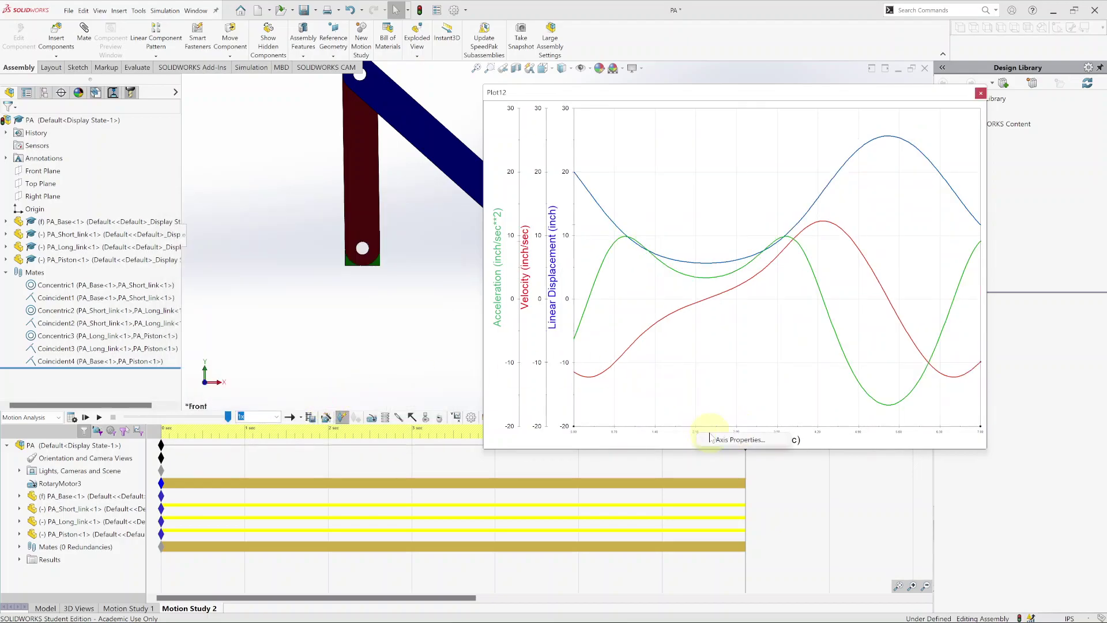
# Set the font size of the time axis numbers to 24 and apply the axis format.
pyautogui.doubleClick(712, 433)
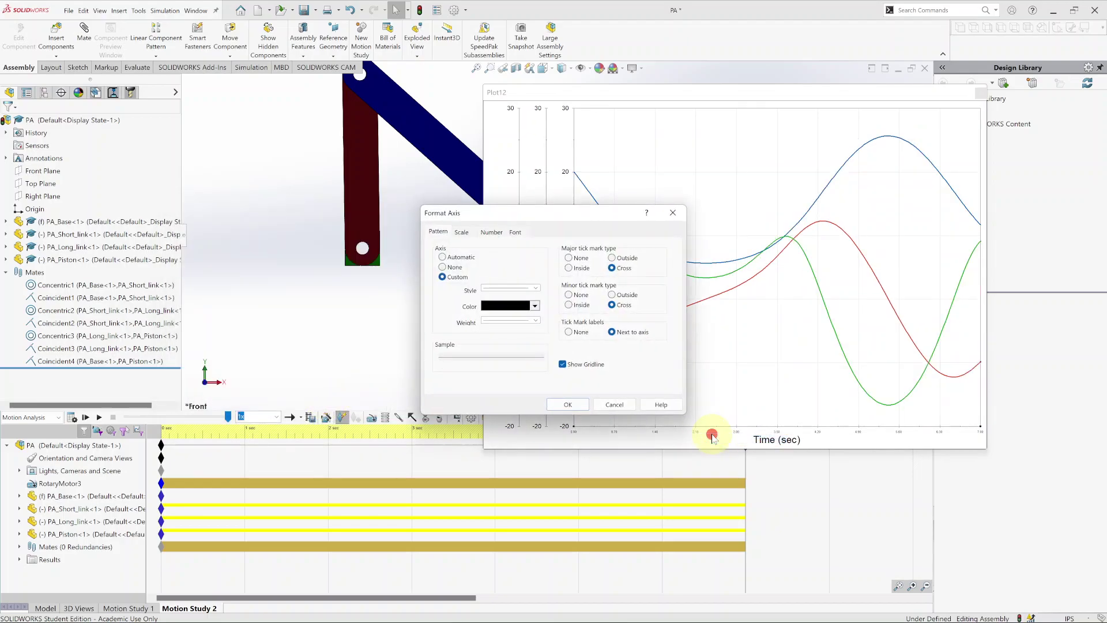
pyautogui.click(515, 232)
pyautogui.doubleClick(582, 256)
pyautogui.write('24')
pyautogui.click(568, 404)
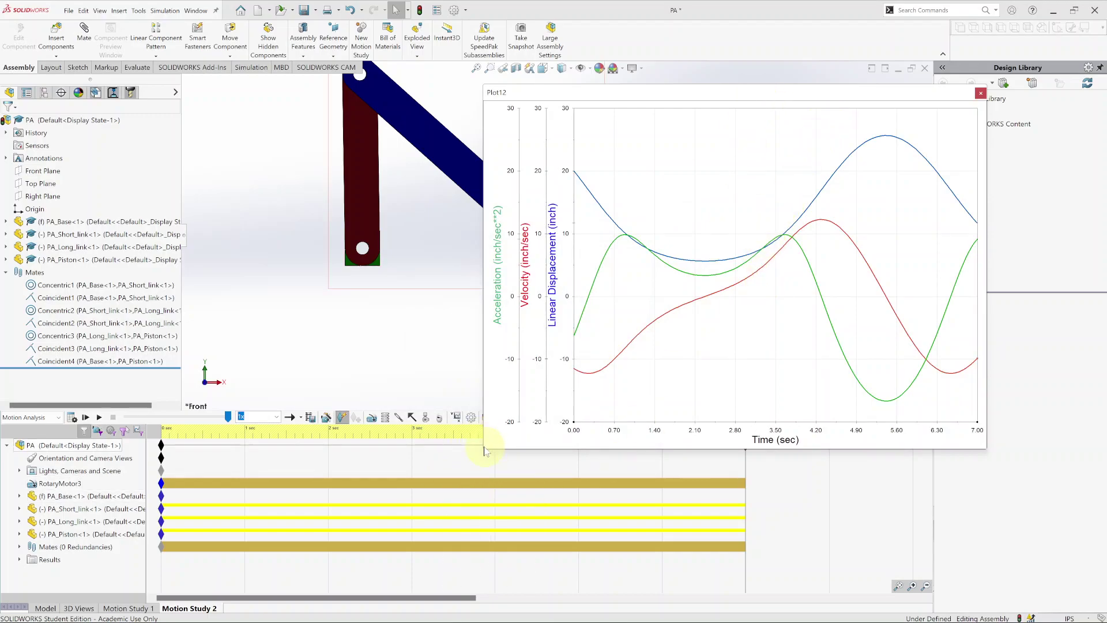
# Enlarge the Plot12 window to examine its three curves and swing the long link to see how the piston mechanism moves.
pyautogui.moveTo(482, 450); pyautogui.dragTo(388, 525)
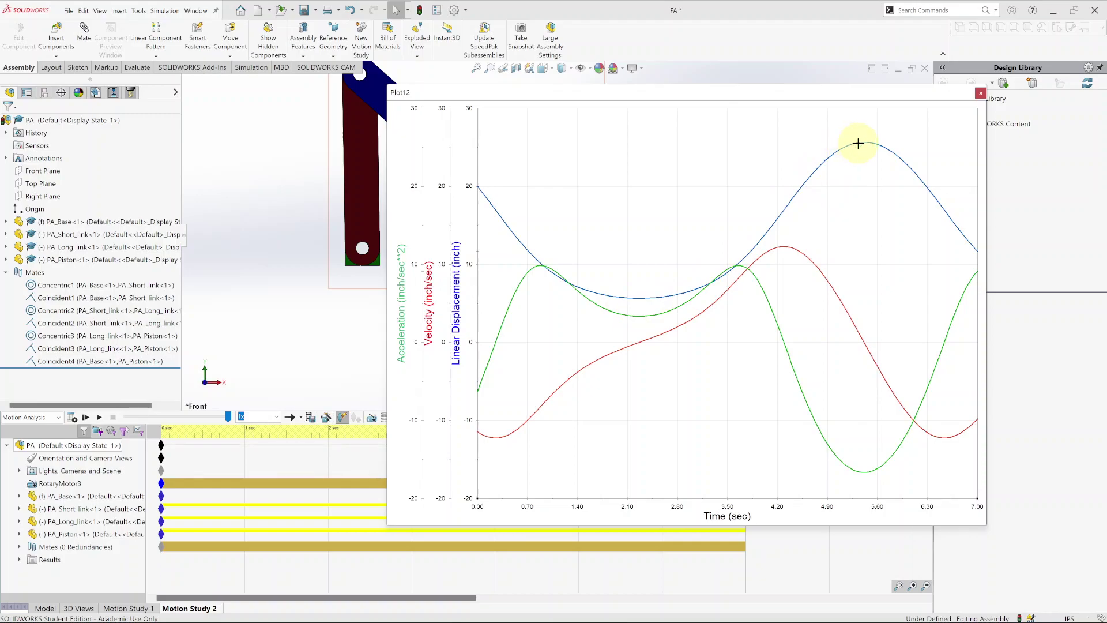
pyautogui.moveTo(496, 91); pyautogui.dragTo(678, 95)
pyautogui.click(510, 206)
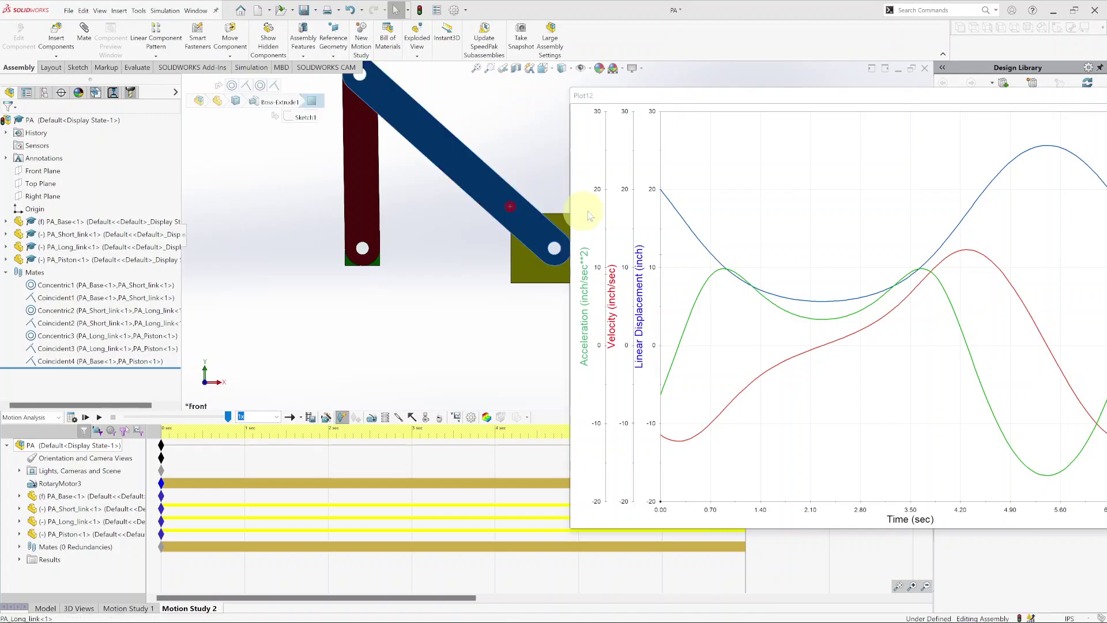
pyautogui.moveTo(529, 213); pyautogui.dragTo(669, 291)
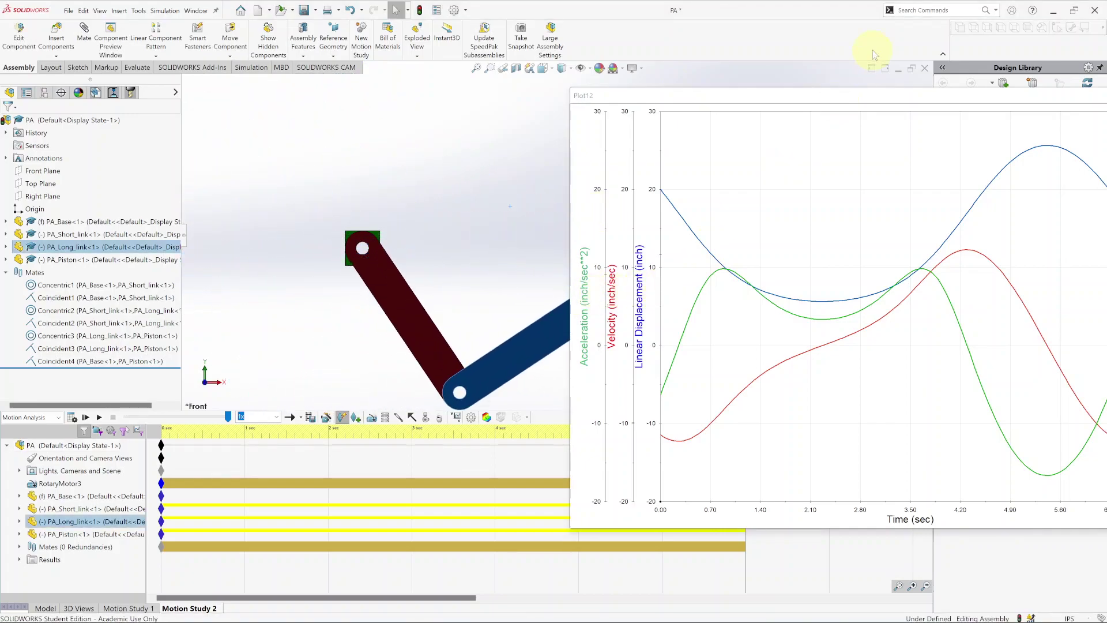
pyautogui.moveTo(854, 99); pyautogui.dragTo(707, 81)
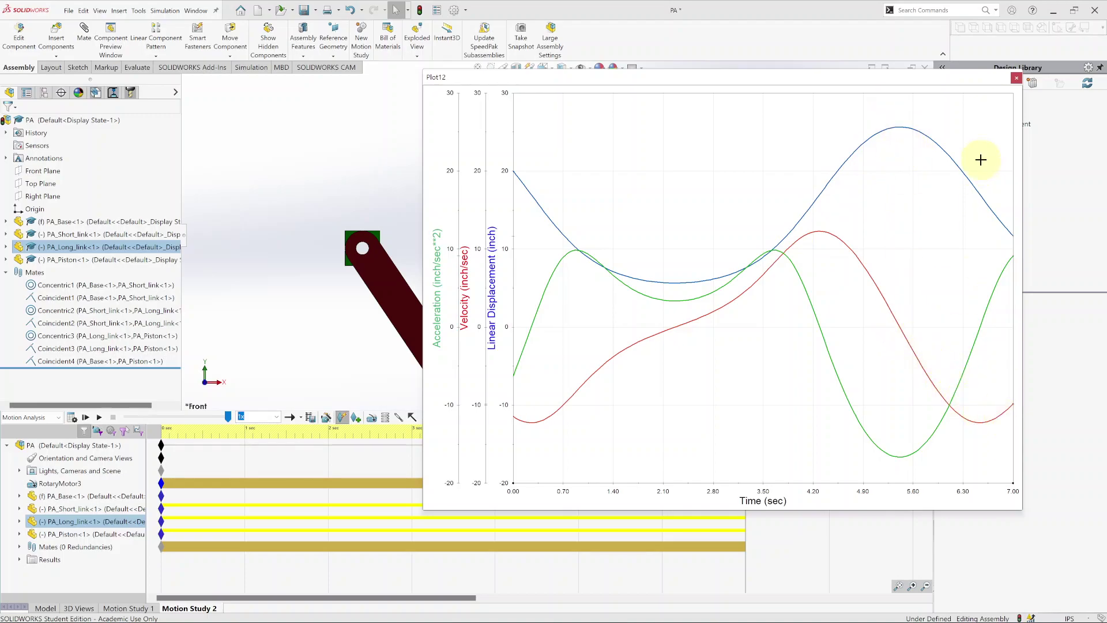
pyautogui.moveTo(1014, 242)
pyautogui.moveTo(531, 333)
pyautogui.rightClick(443, 137)
pyautogui.rightClick(447, 195)
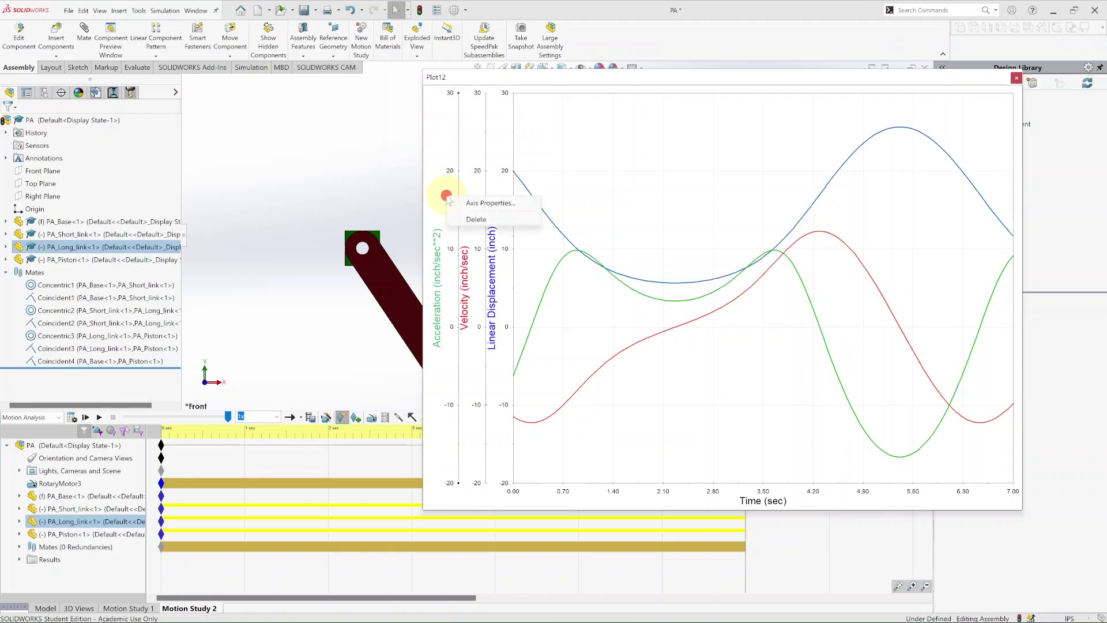
pyautogui.rightClick(430, 119)
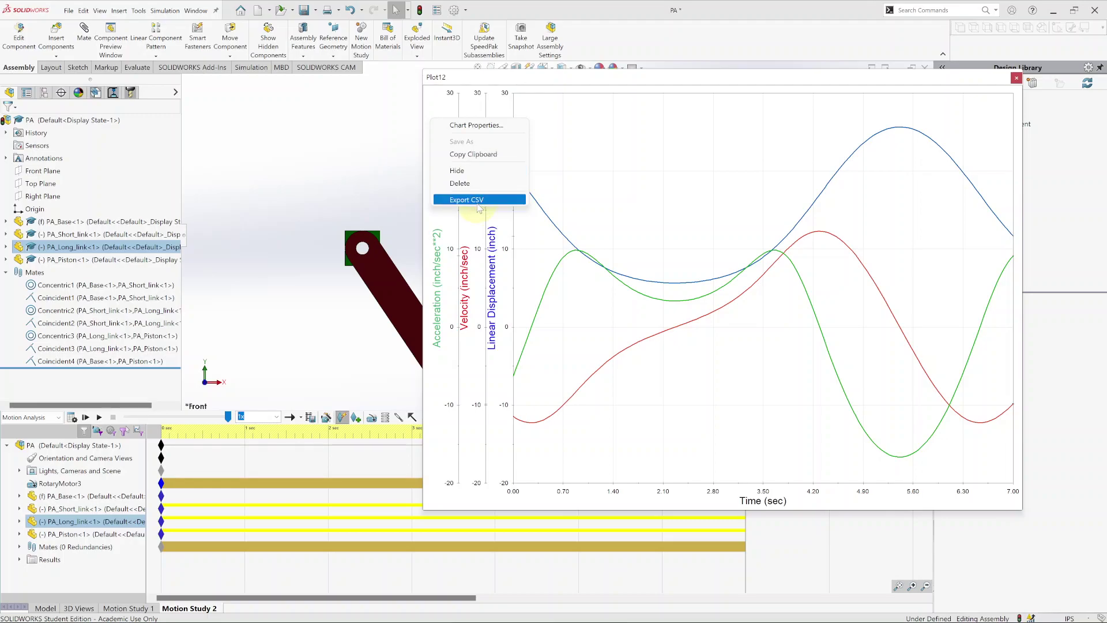
pyautogui.click(319, 192)
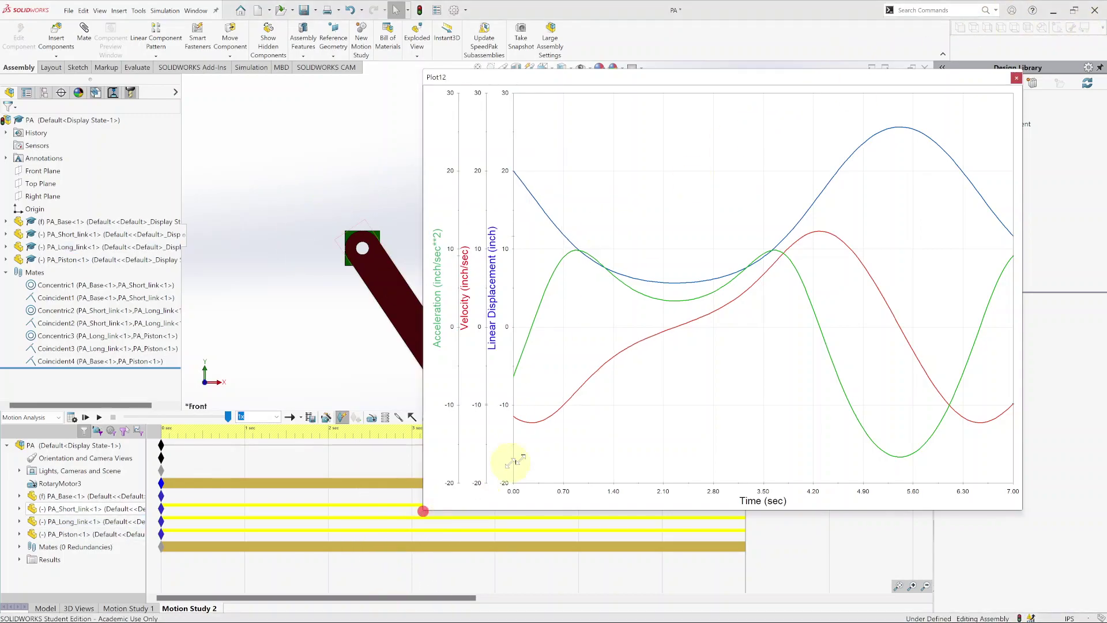
# Shrink the Plot12 window and recalculate the motion study with a playback speed of 0.1x.
pyautogui.moveTo(421, 511); pyautogui.dragTo(540, 453)
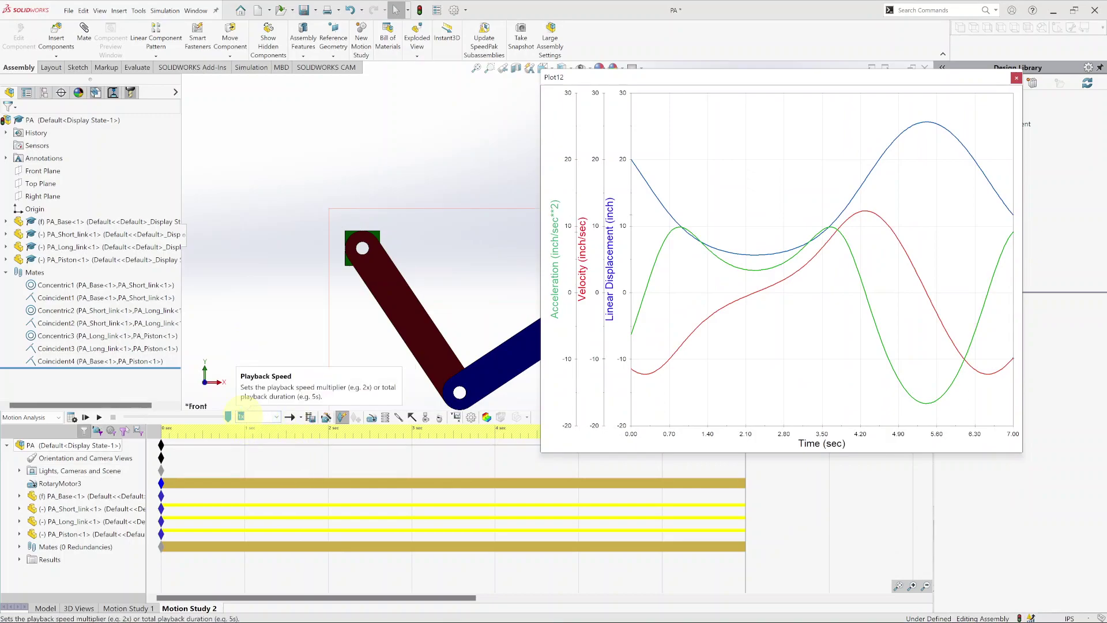
pyautogui.click(276, 417)
pyautogui.click(250, 429)
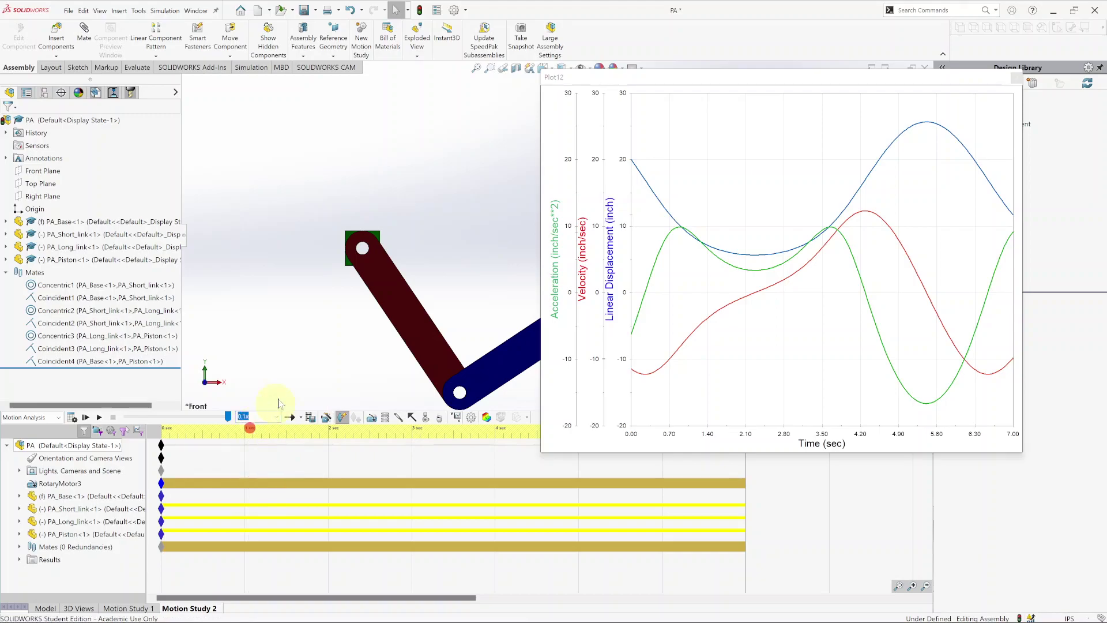
pyautogui.click(71, 418)
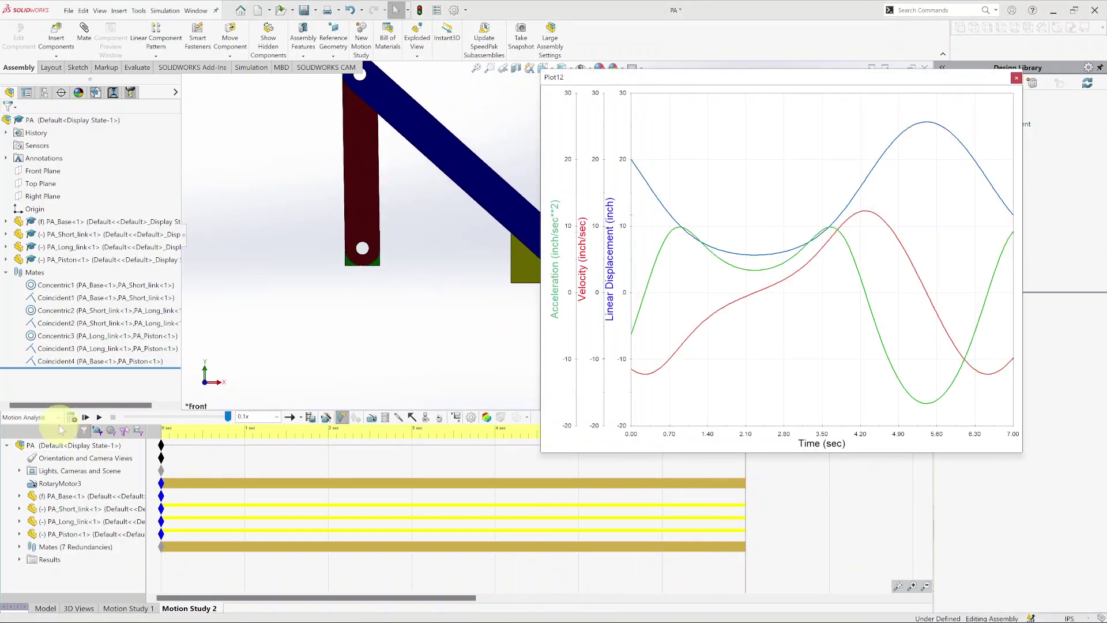
pyautogui.click(72, 418)
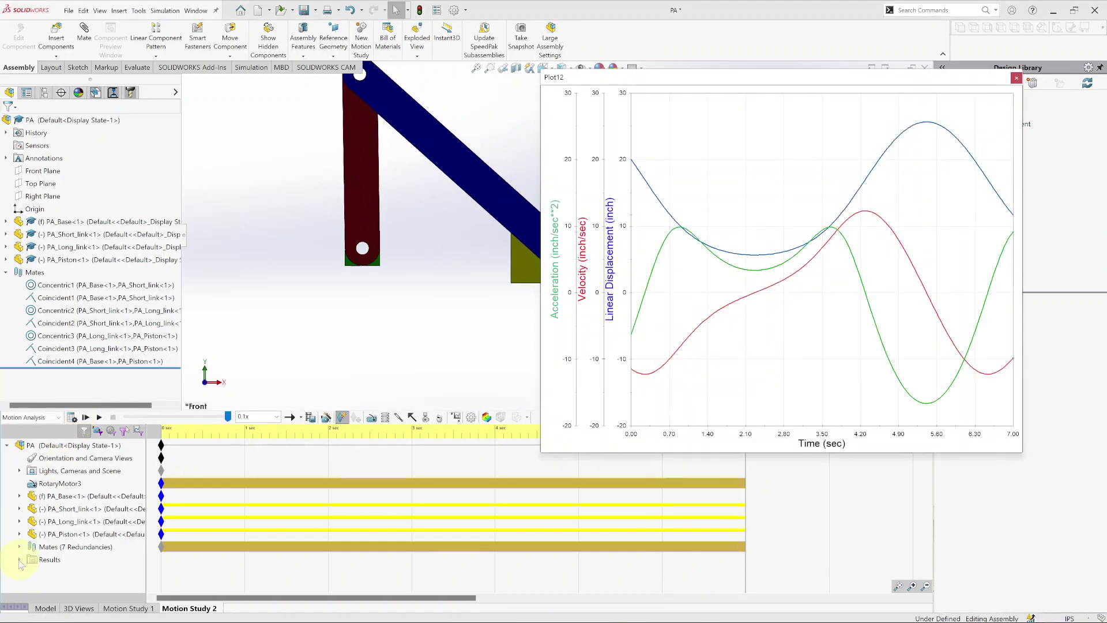
# Export Plot12 from the motion study results to a spreadsheet.
pyautogui.click(19, 560)
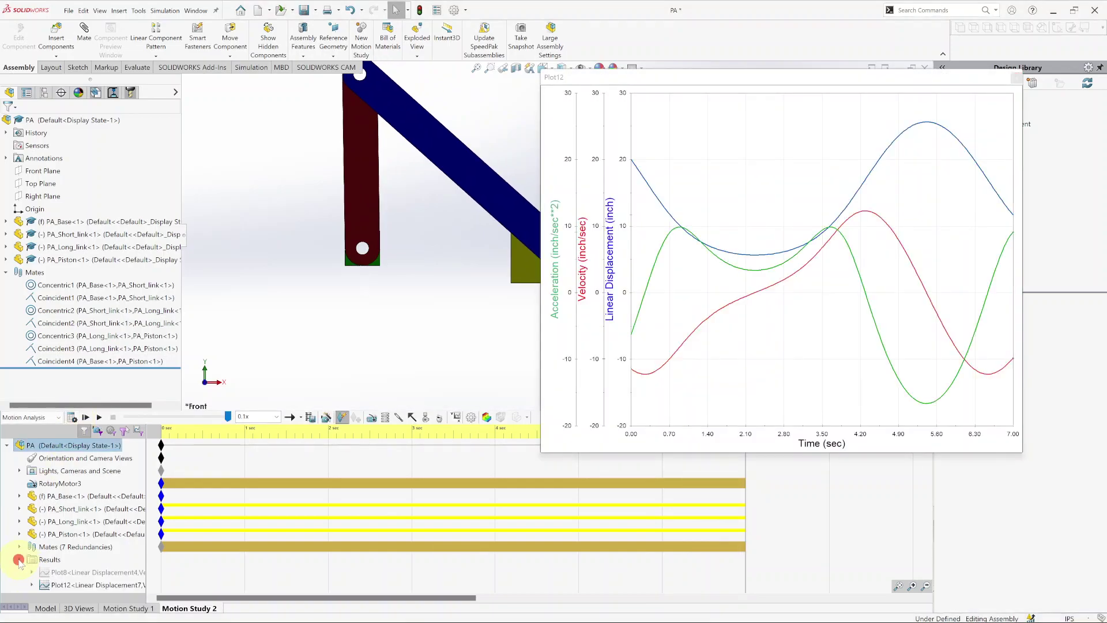
pyautogui.rightClick(66, 585)
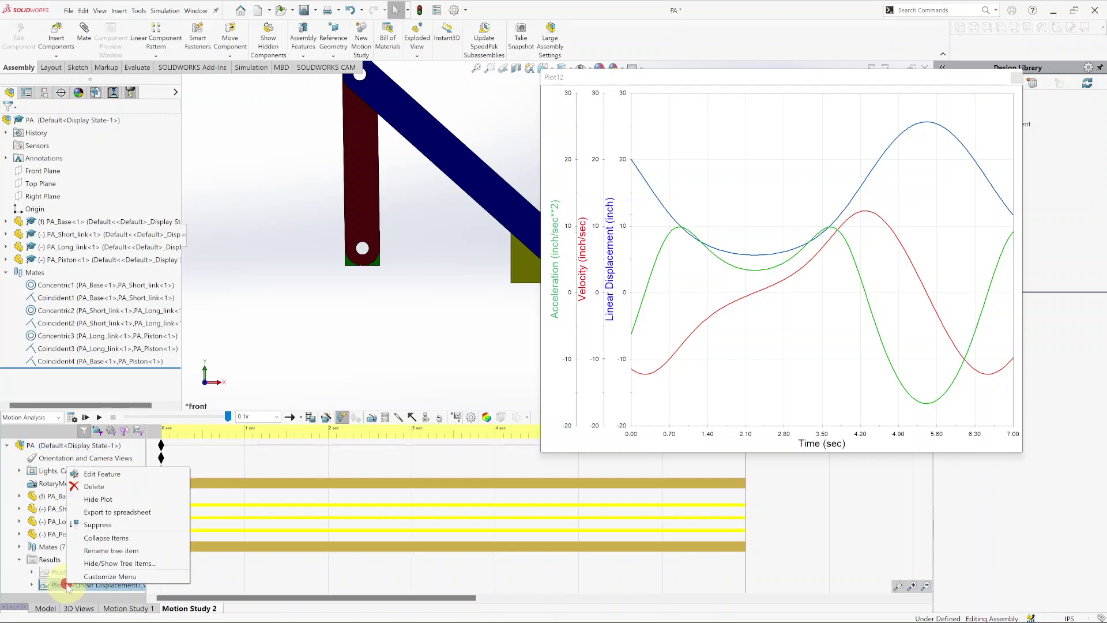
pyautogui.click(109, 512)
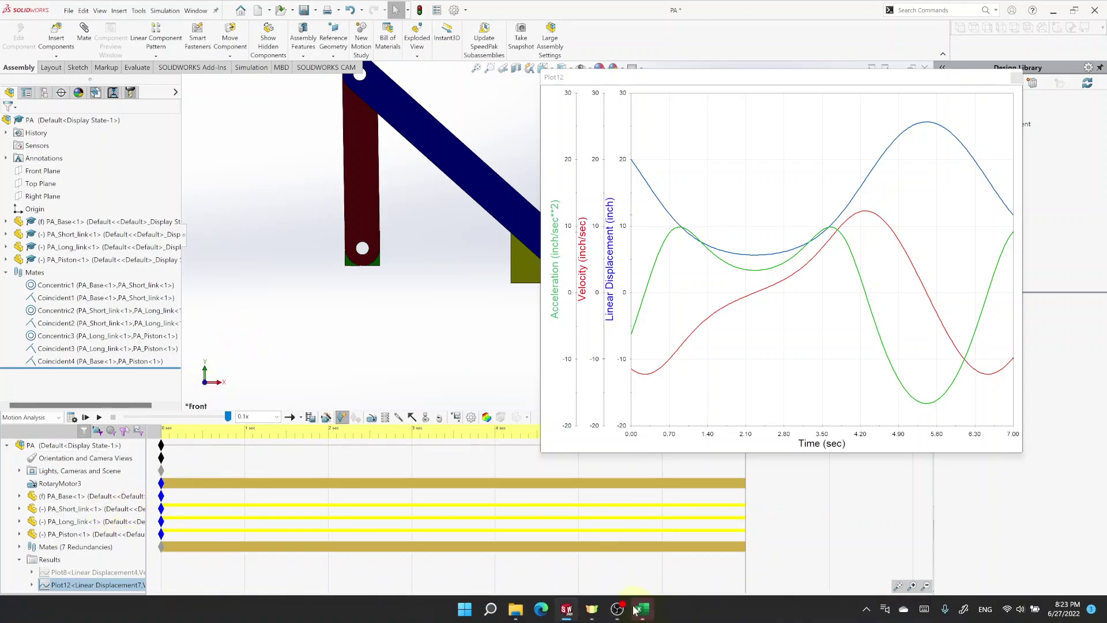
# Switch to Excel and examine the exported Plot12 chart and the frame-by-frame motion data on Sheet1.
pyautogui.click(642, 609)
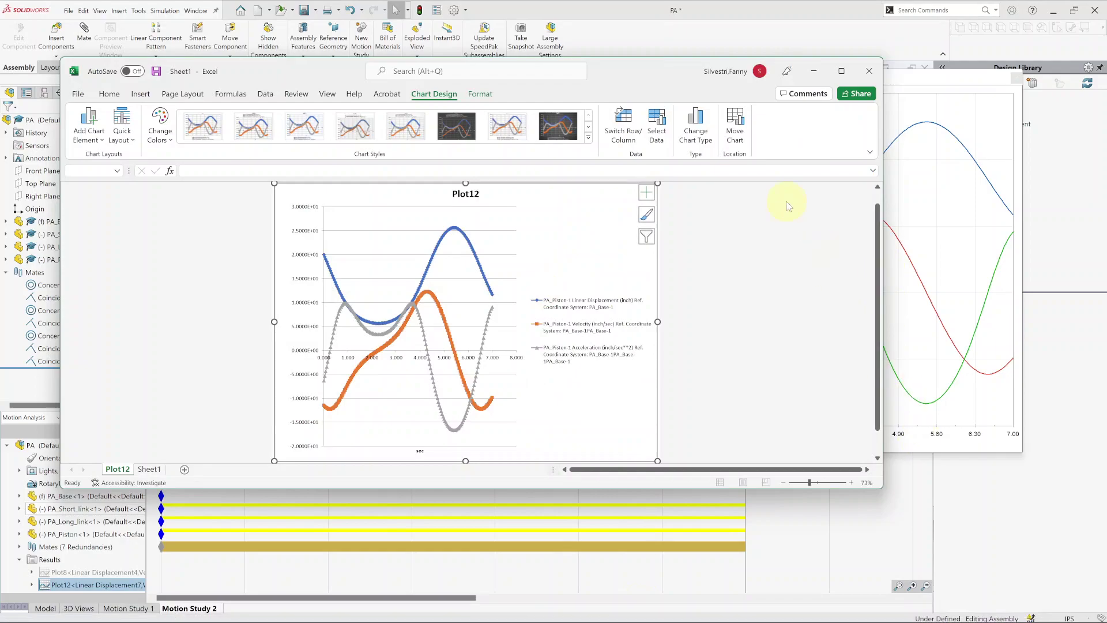
pyautogui.click(841, 71)
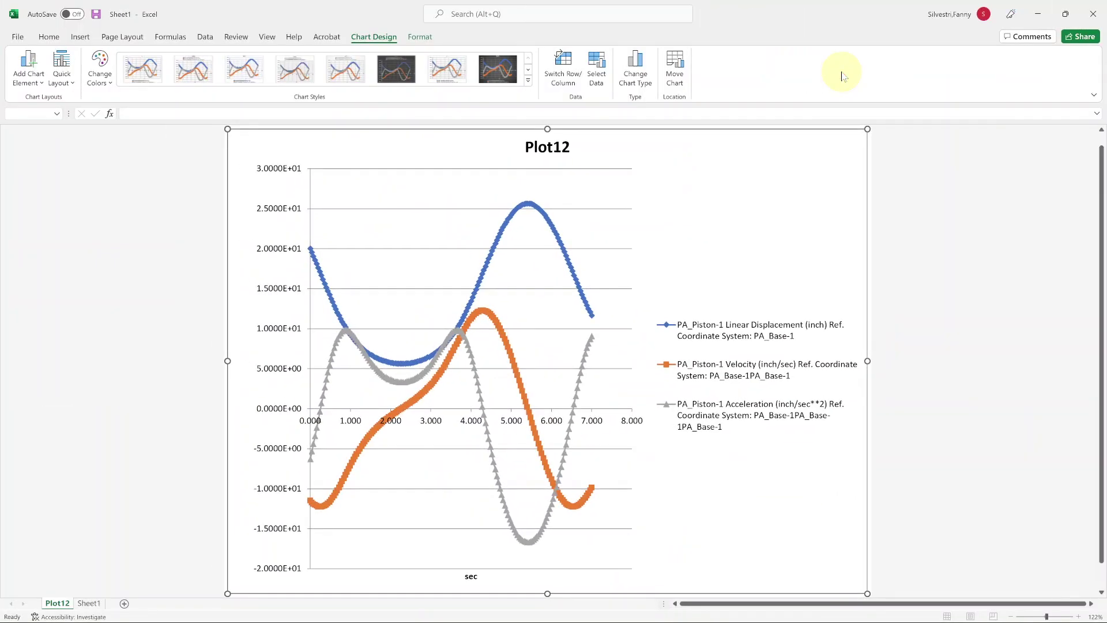
pyautogui.click(90, 603)
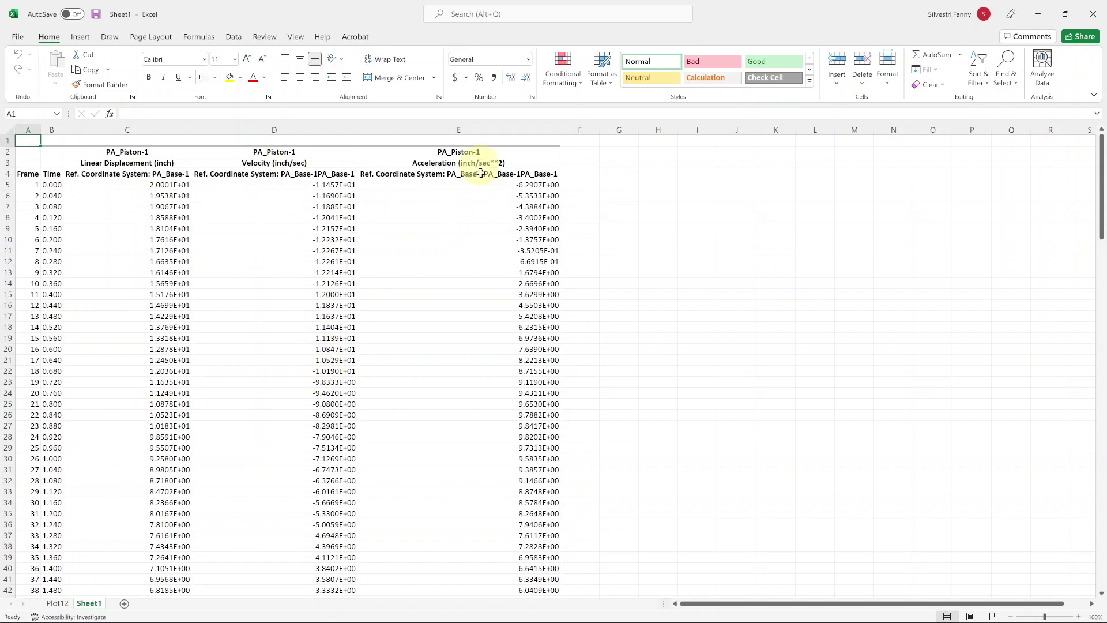
pyautogui.click(58, 604)
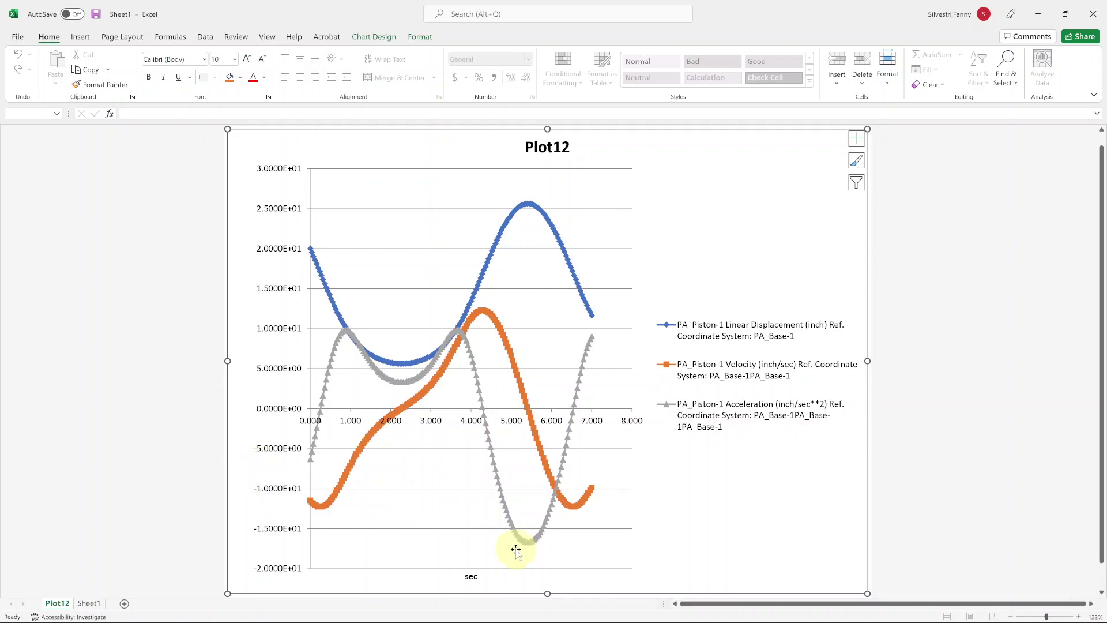
# Switch back to SOLIDWORKS and play the motion study to watch the piston's motion together with the plot.
pyautogui.click(568, 610)
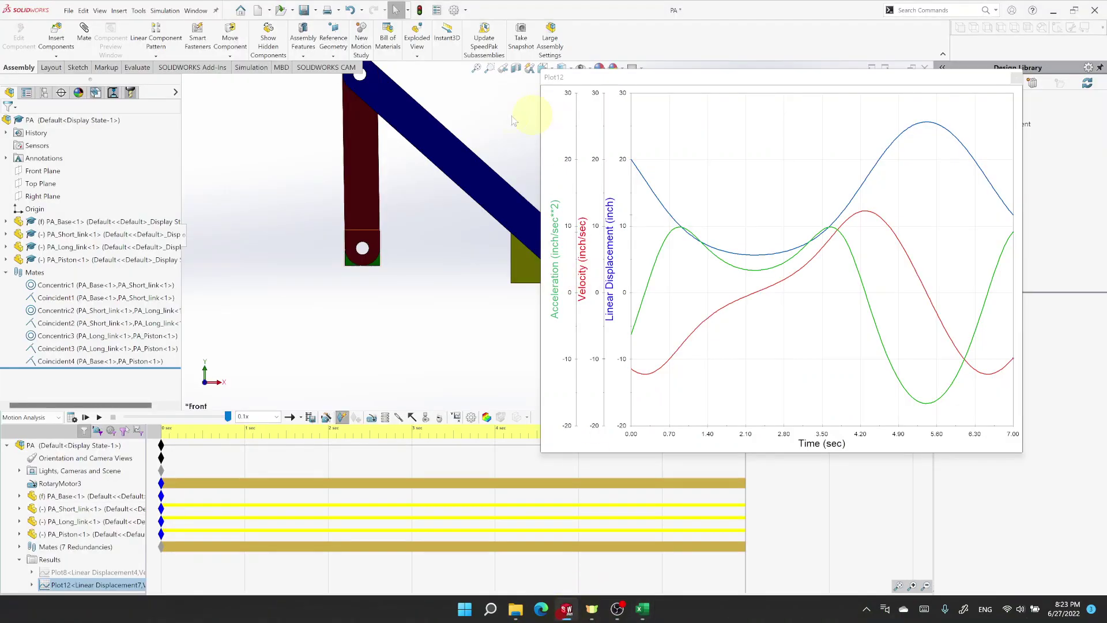
pyautogui.moveTo(363, 124); pyautogui.dragTo(506, 154)
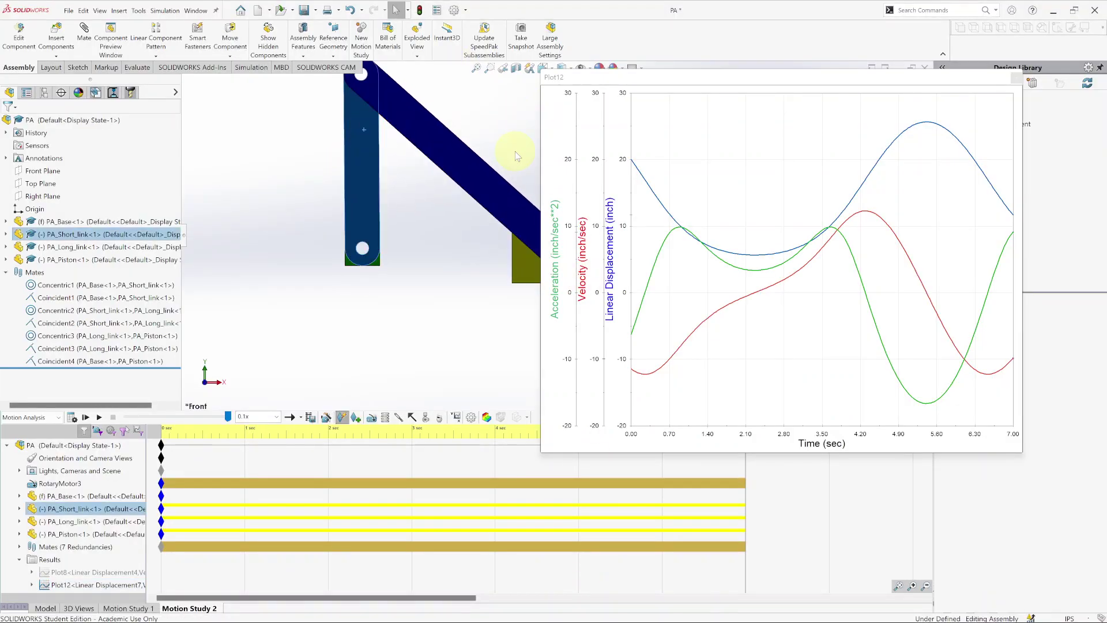
pyautogui.click(99, 416)
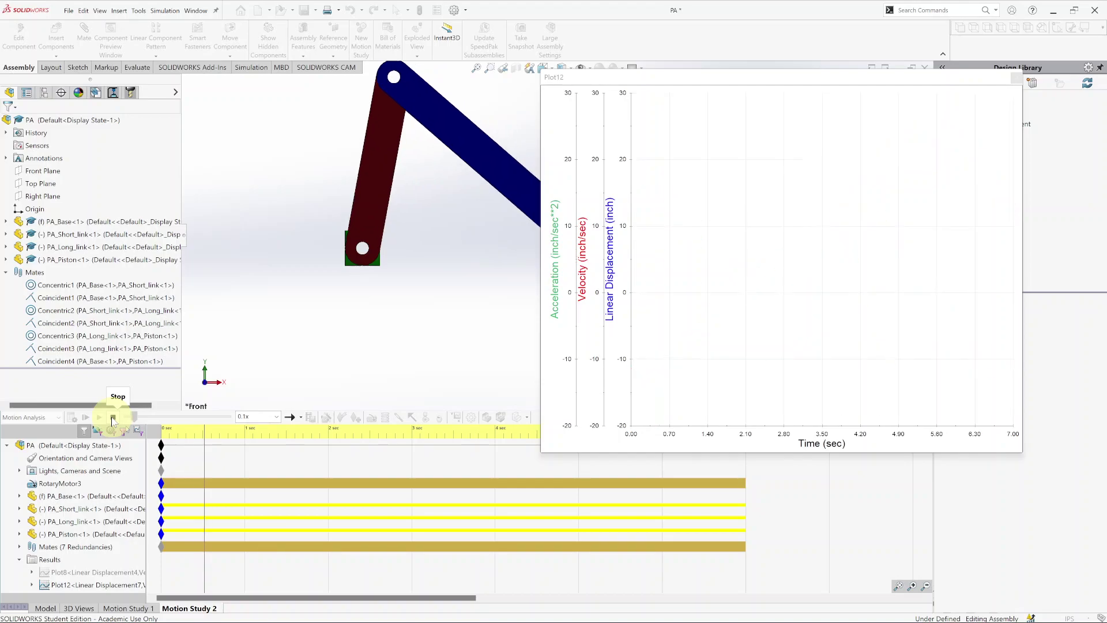
# Pause the motion playback and inspect the velocity, acceleration and displacement curves in Plot12 just past 0.70 s.
pyautogui.click(113, 417)
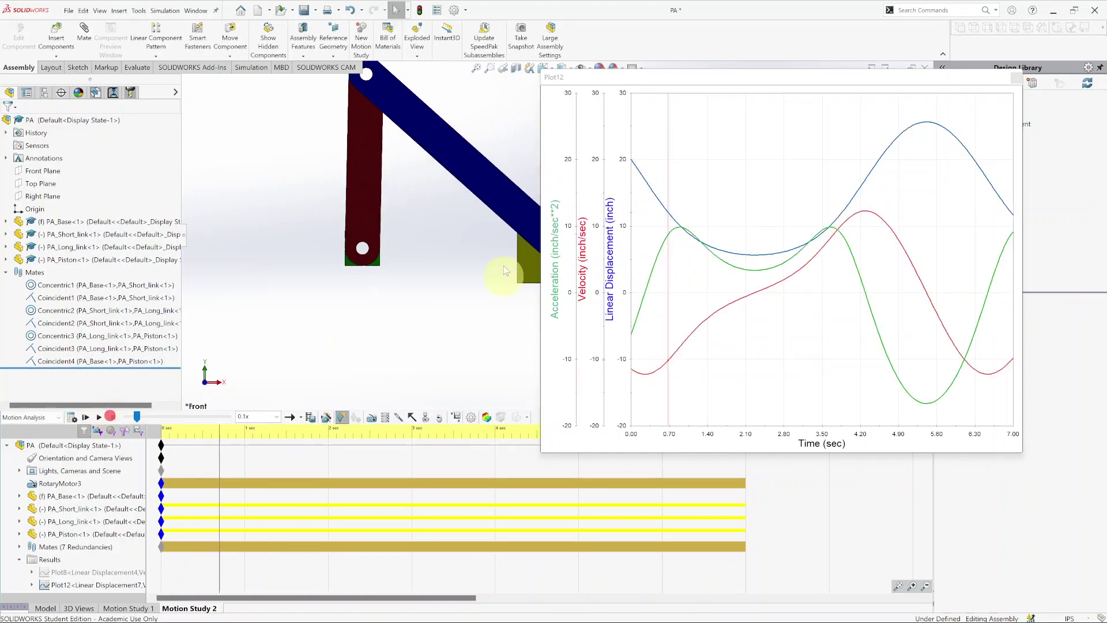
pyautogui.click(98, 415)
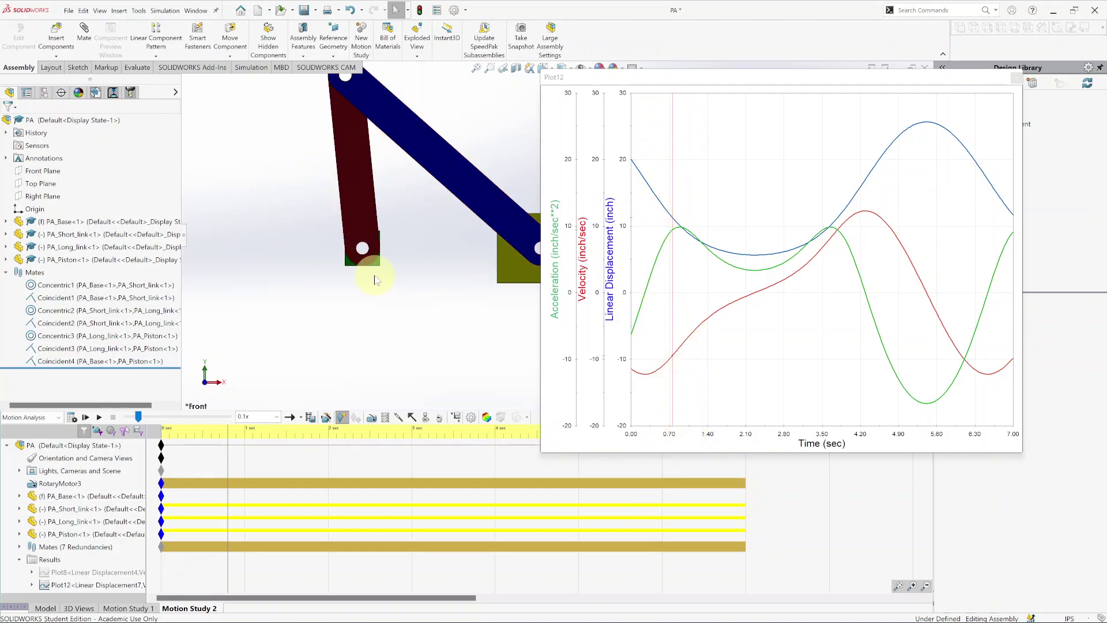
pyautogui.click(672, 356)
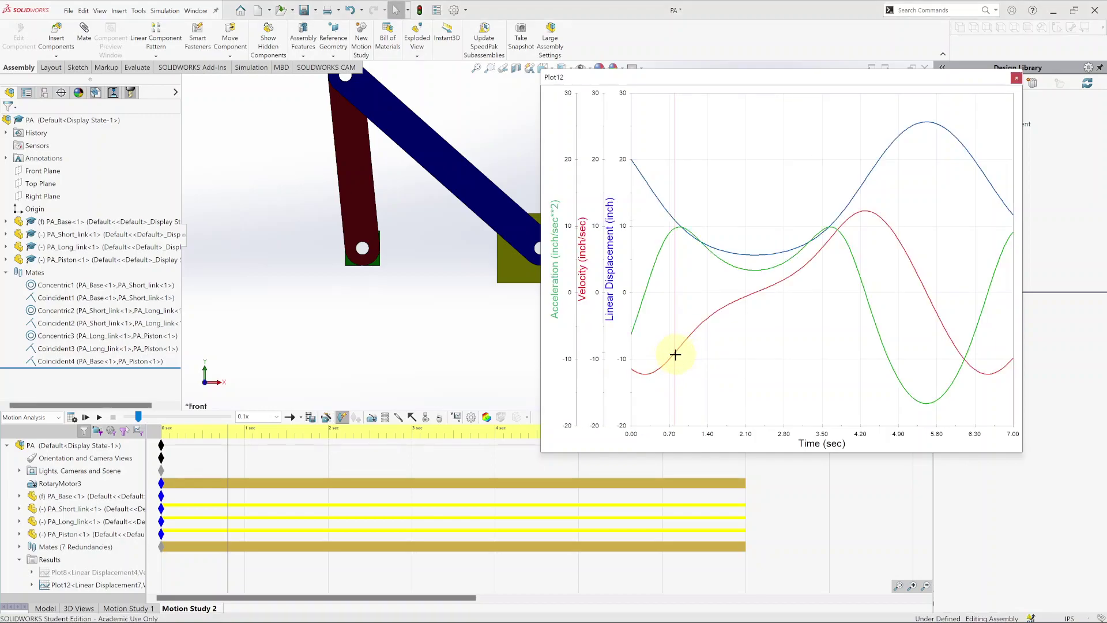
pyautogui.click(674, 230)
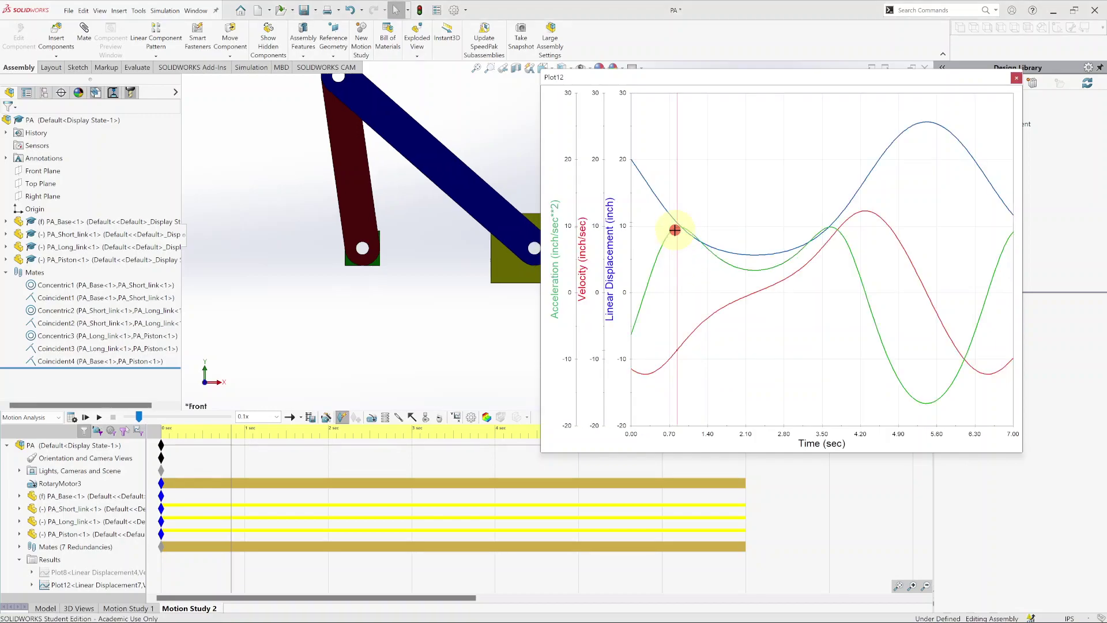
pyautogui.click(674, 221)
pyautogui.click(673, 218)
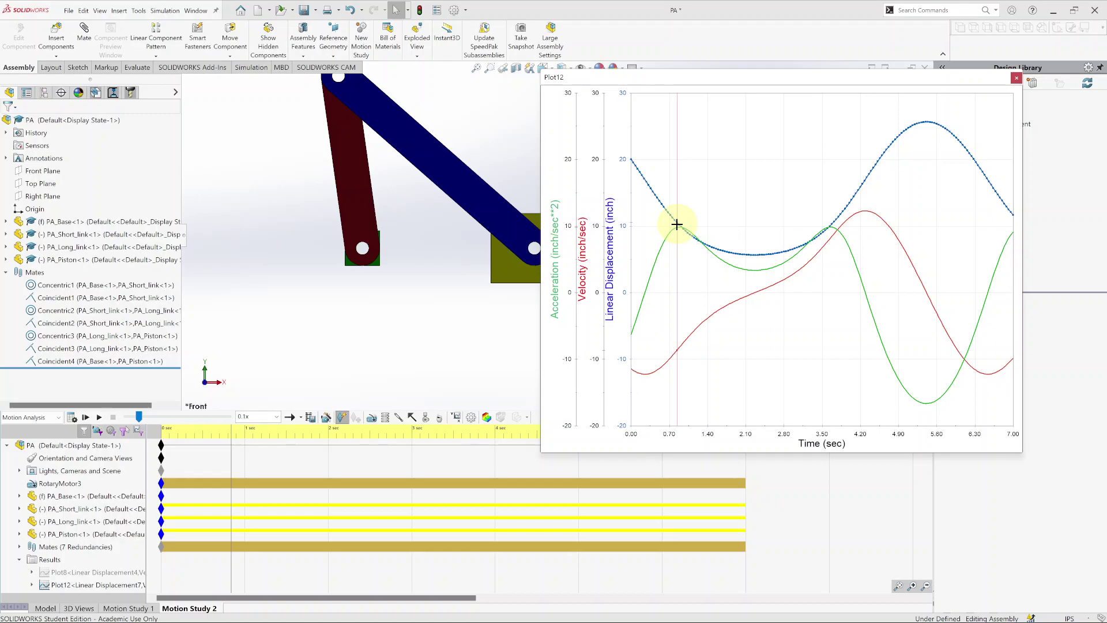
pyautogui.moveTo(679, 228)
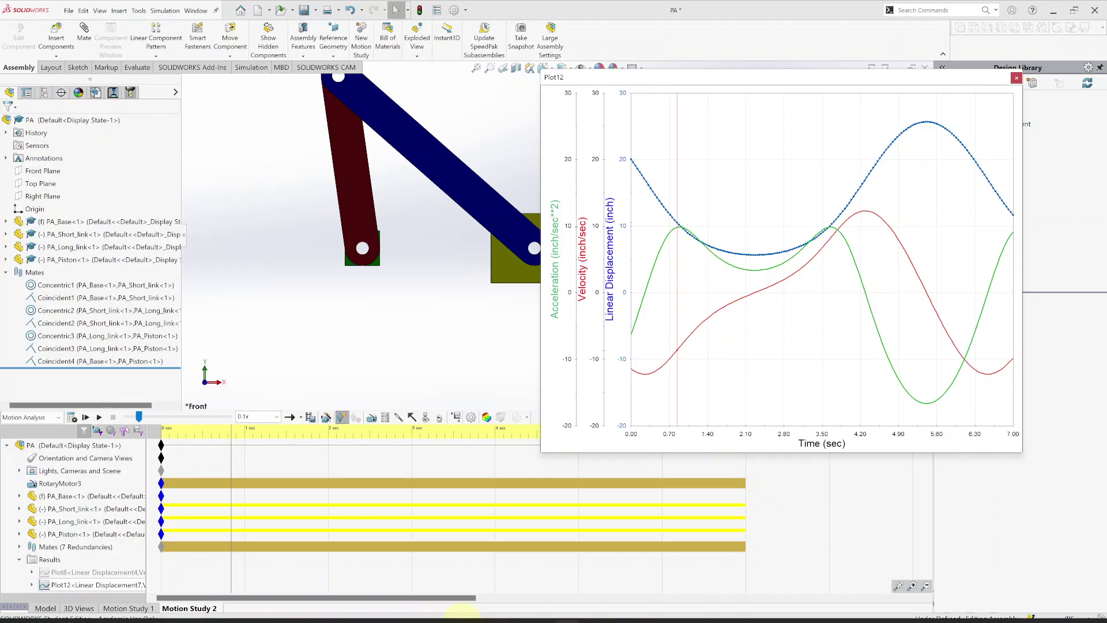
# Switch to the exported Excel workbook and calculate pi divided by 2 in cell H8 of Sheet1.
pyautogui.moveTo(607, 603)
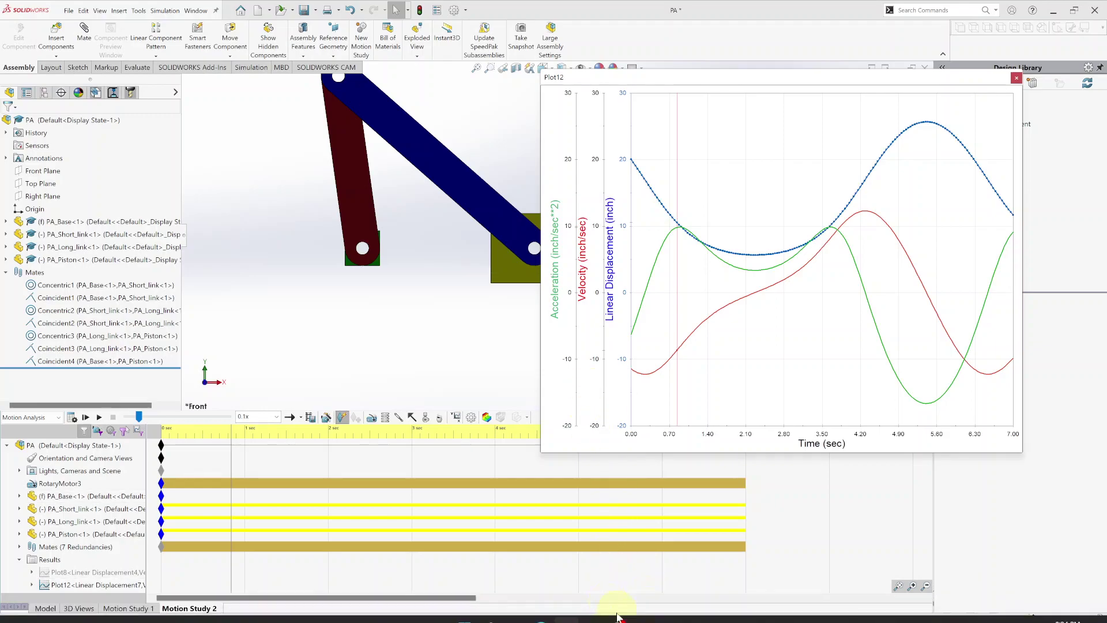
pyautogui.click(643, 609)
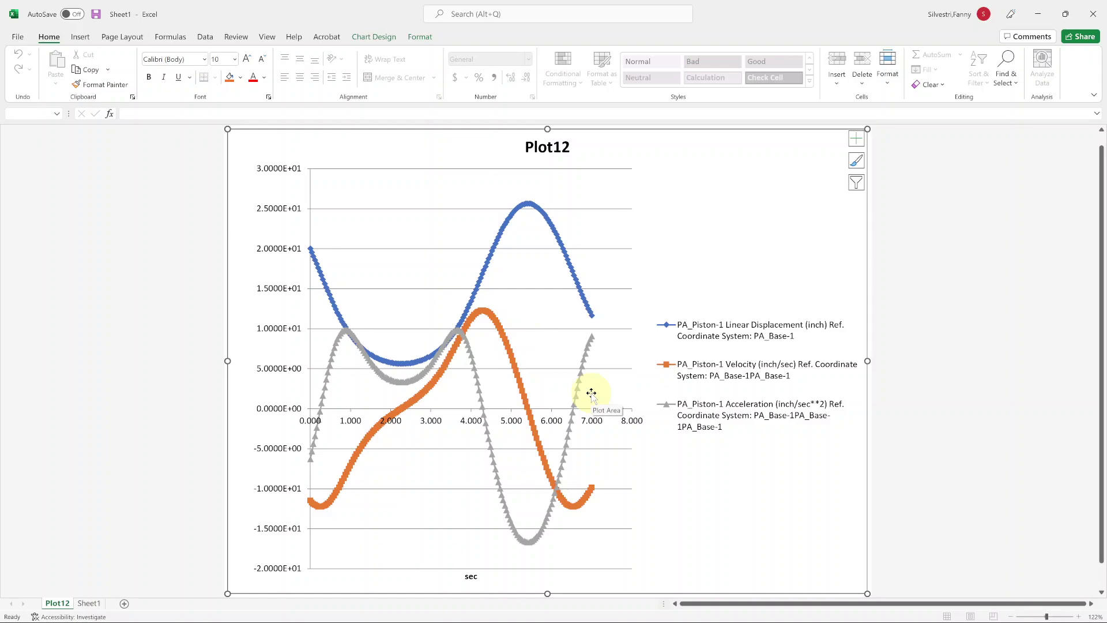
pyautogui.click(90, 603)
pyautogui.click(650, 217)
pyautogui.write('=pi()')
pyautogui.press('Return')
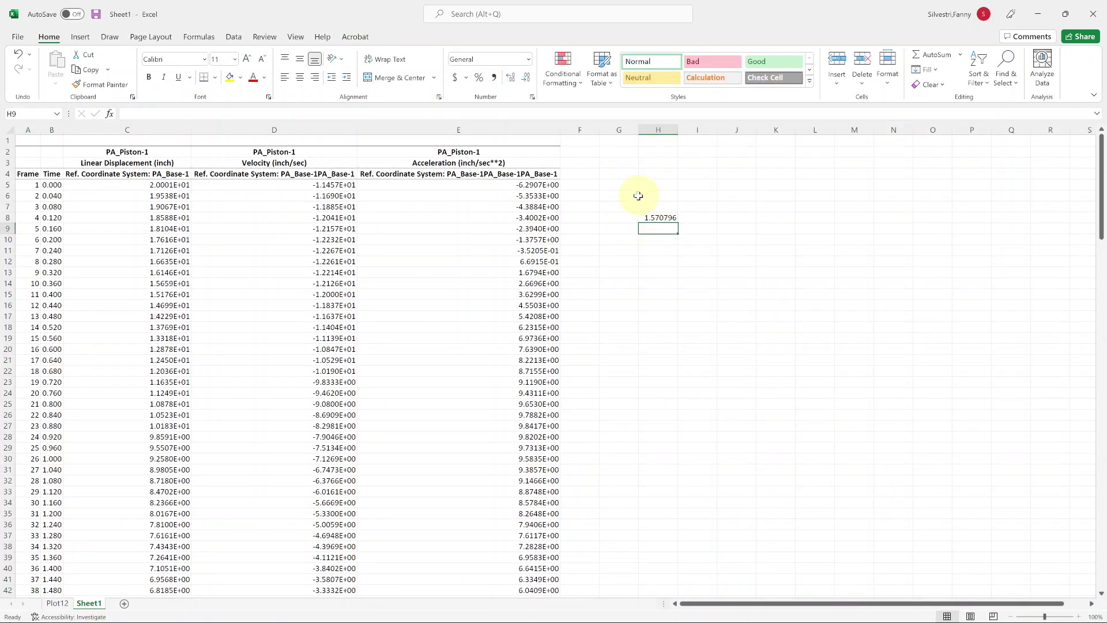
# Highlight the entire row for frame 40, at time 1.560, in yellow on Sheet1.
pyautogui.scroll(-3, 153, 408)
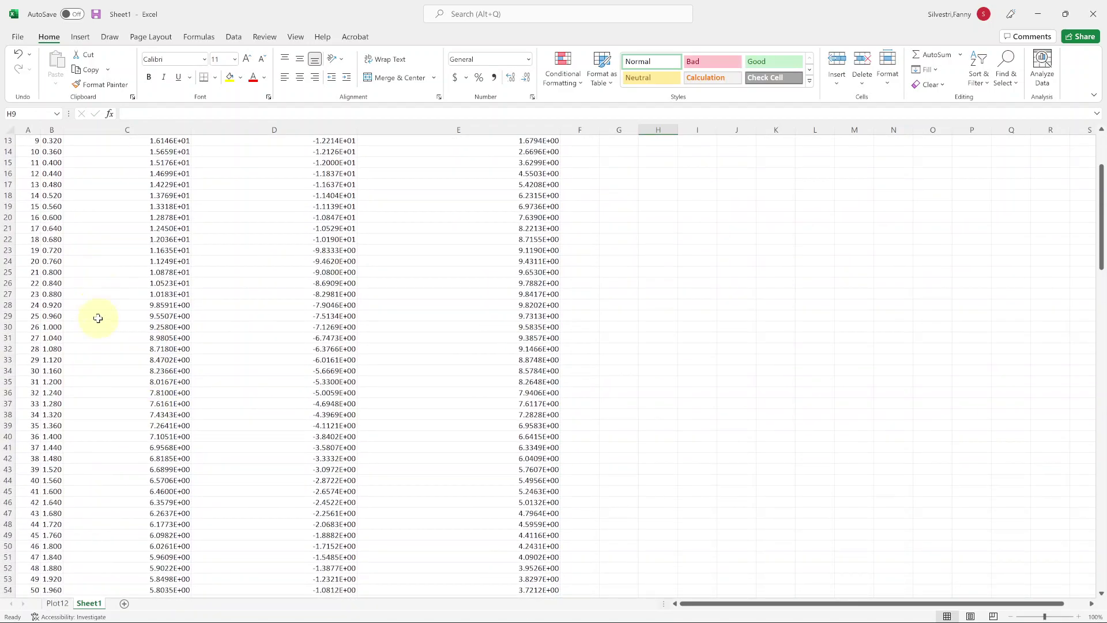
pyautogui.scroll(-2, 89, 383)
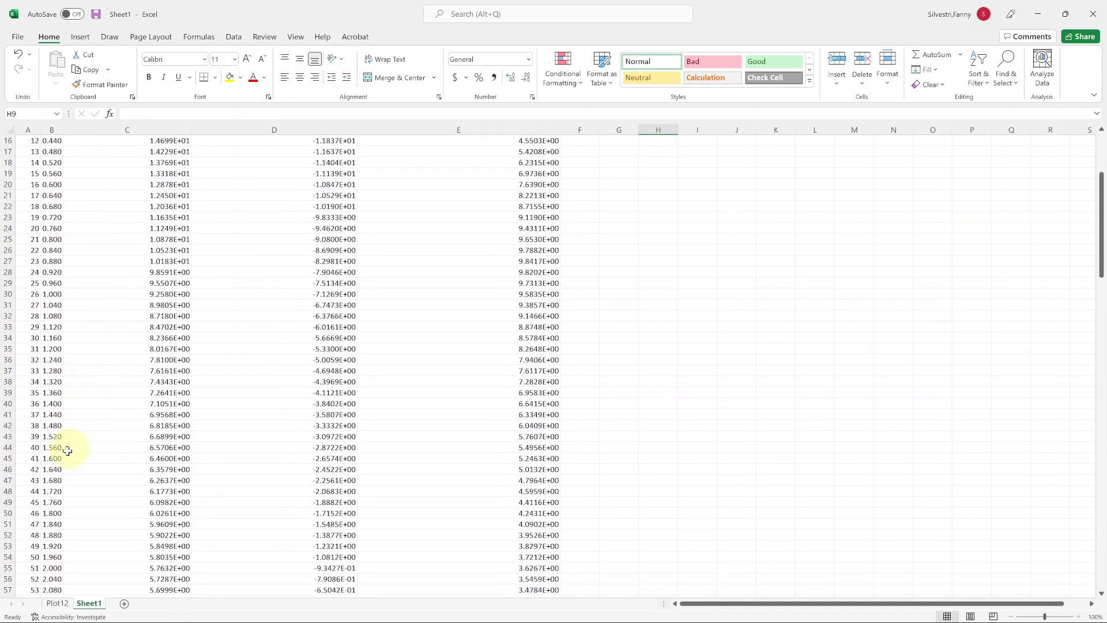
pyautogui.click(12, 449)
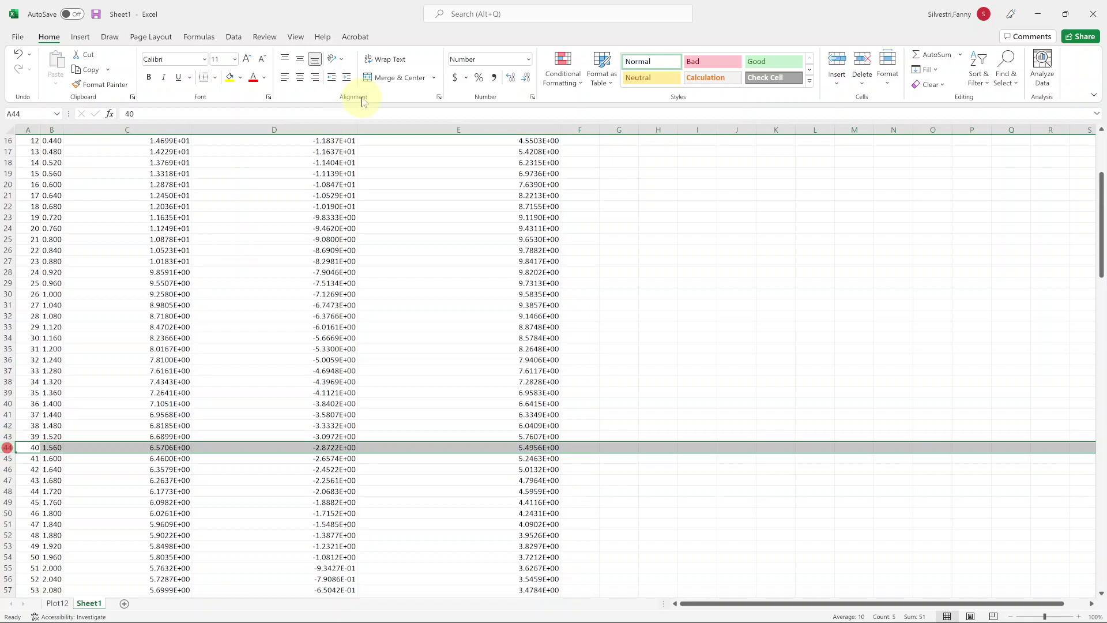
pyautogui.click(229, 77)
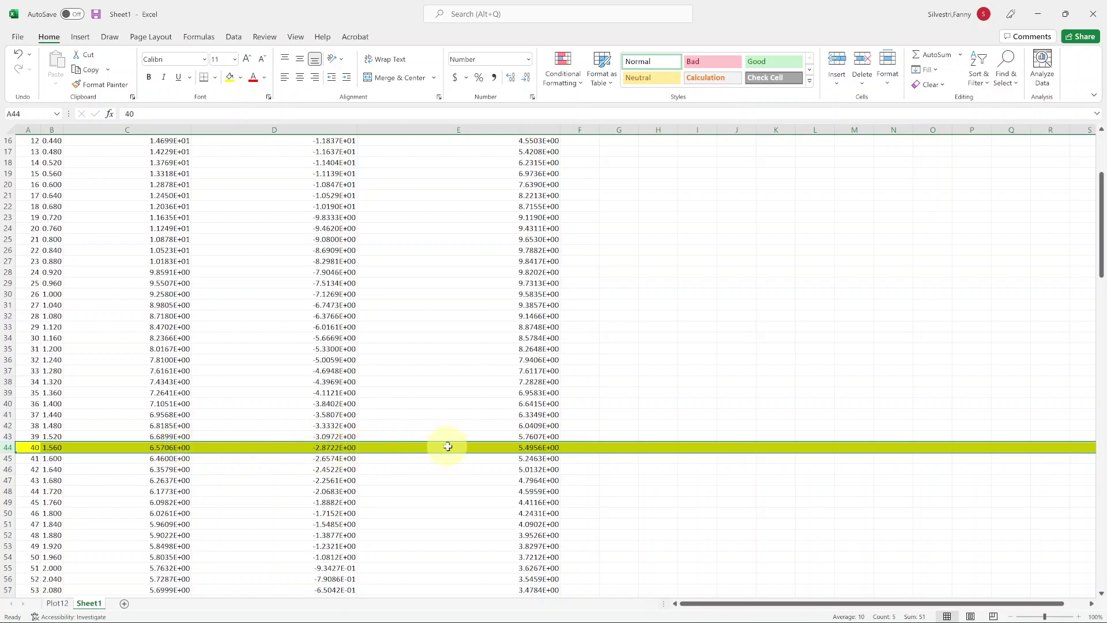
# Narrow the Acceleration and Velocity columns on Sheet1 so the data table is more compact.
pyautogui.scroll(5, 618, 460)
pyautogui.moveTo(564, 130); pyautogui.dragTo(479, 131)
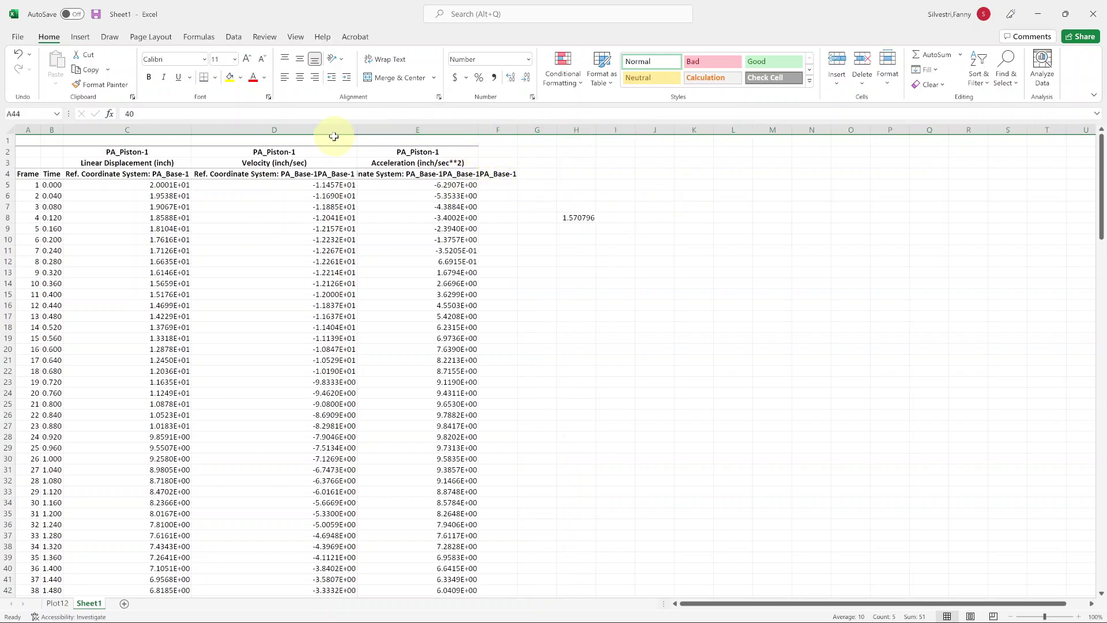
pyautogui.scroll(-4, 138, 369)
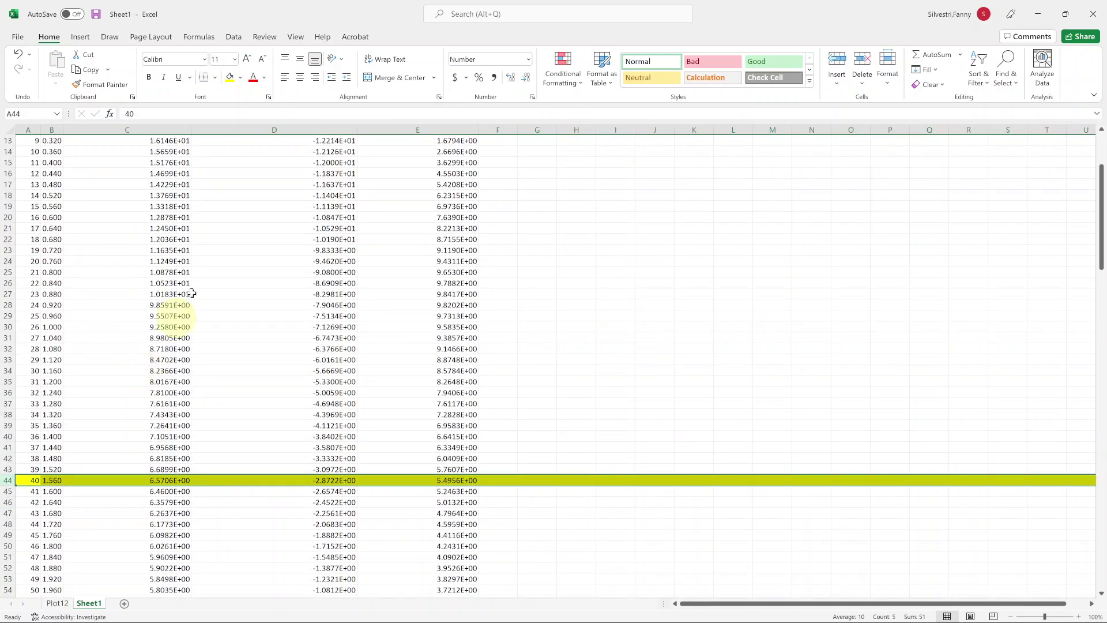
pyautogui.moveTo(358, 130); pyautogui.dragTo(313, 128)
pyautogui.scroll(4, 478, 222)
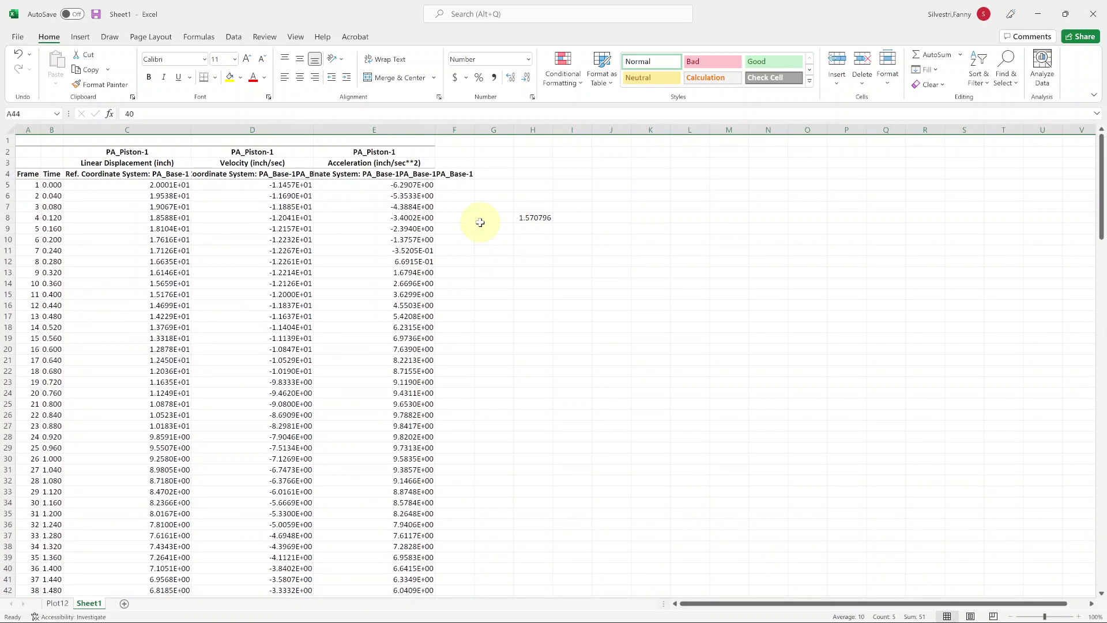
# Review the Plot12 chart sheet, return to SOLIDWORKS and select RotaryMotor3 in the motion study.
pyautogui.click(48, 604)
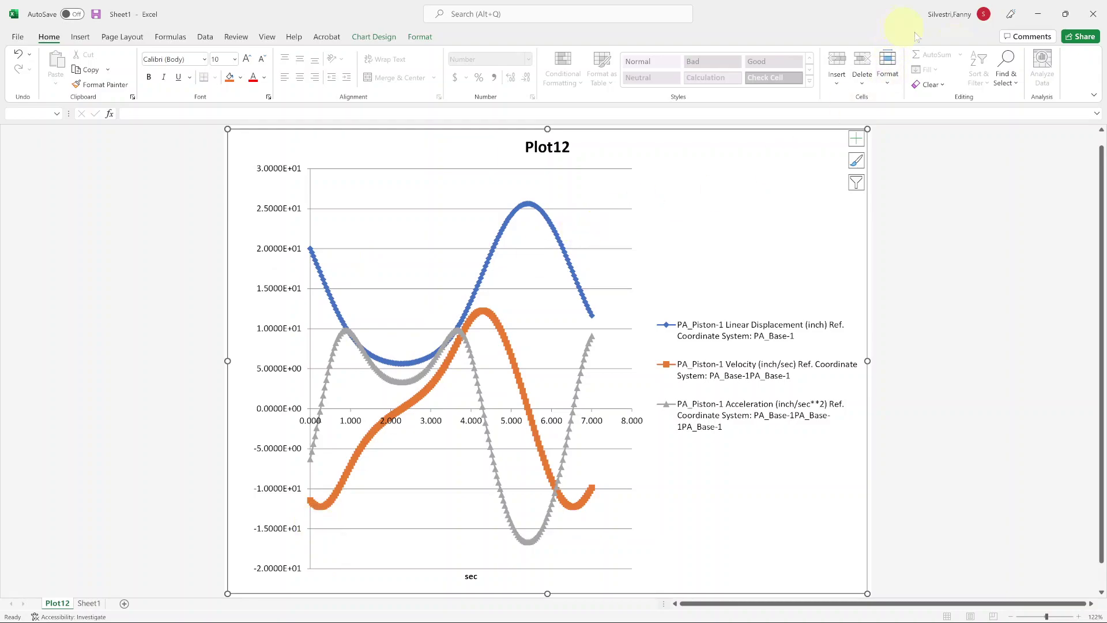
pyautogui.click(1038, 14)
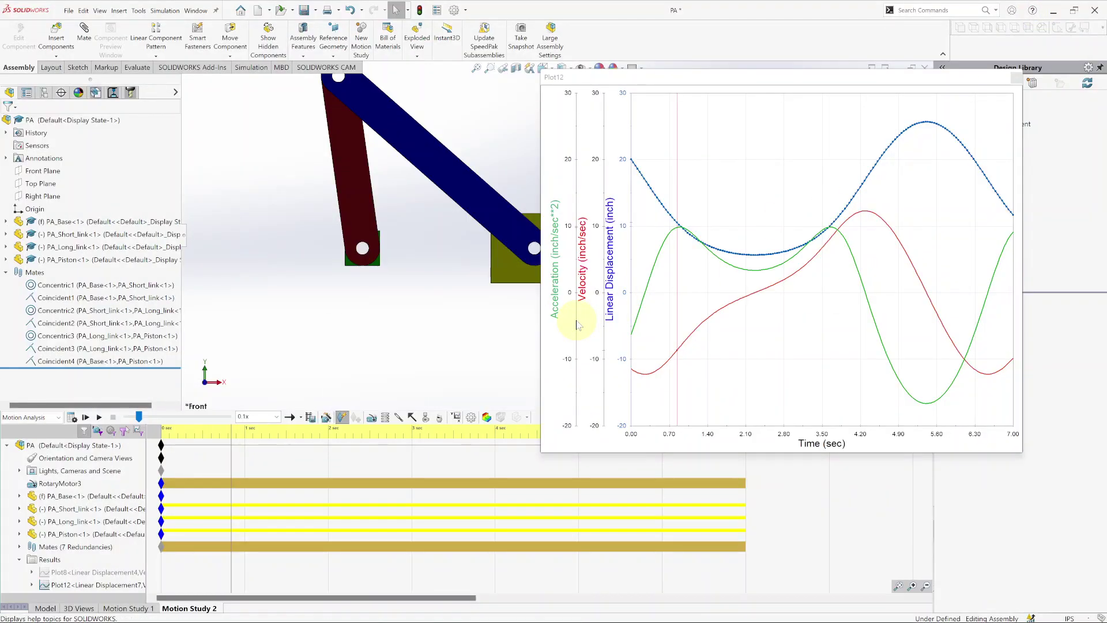
pyautogui.click(60, 485)
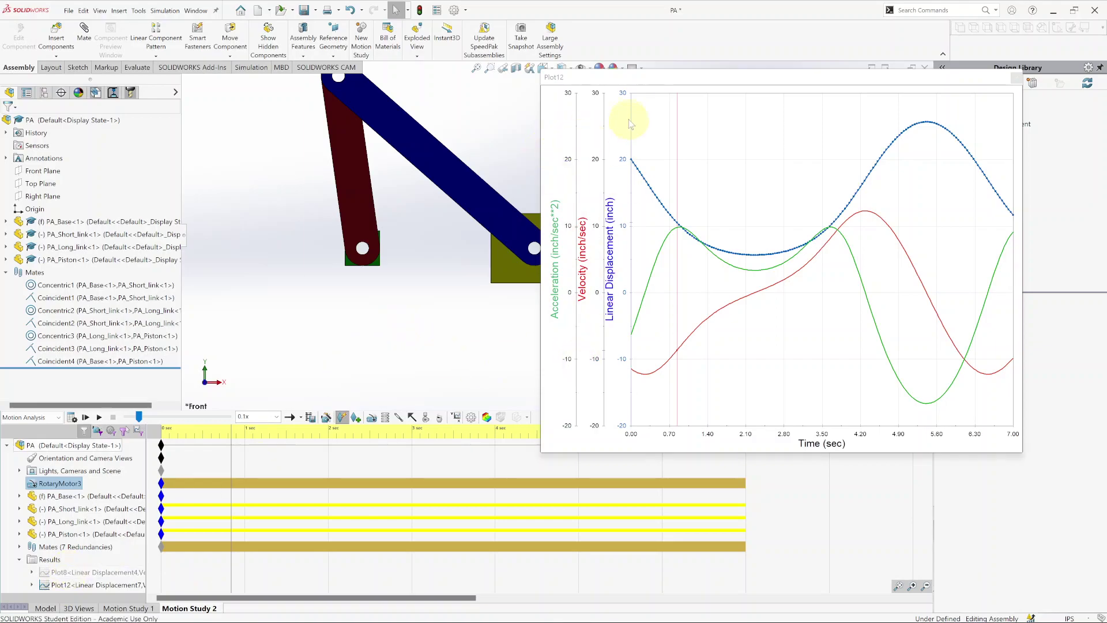
pyautogui.moveTo(636, 373)
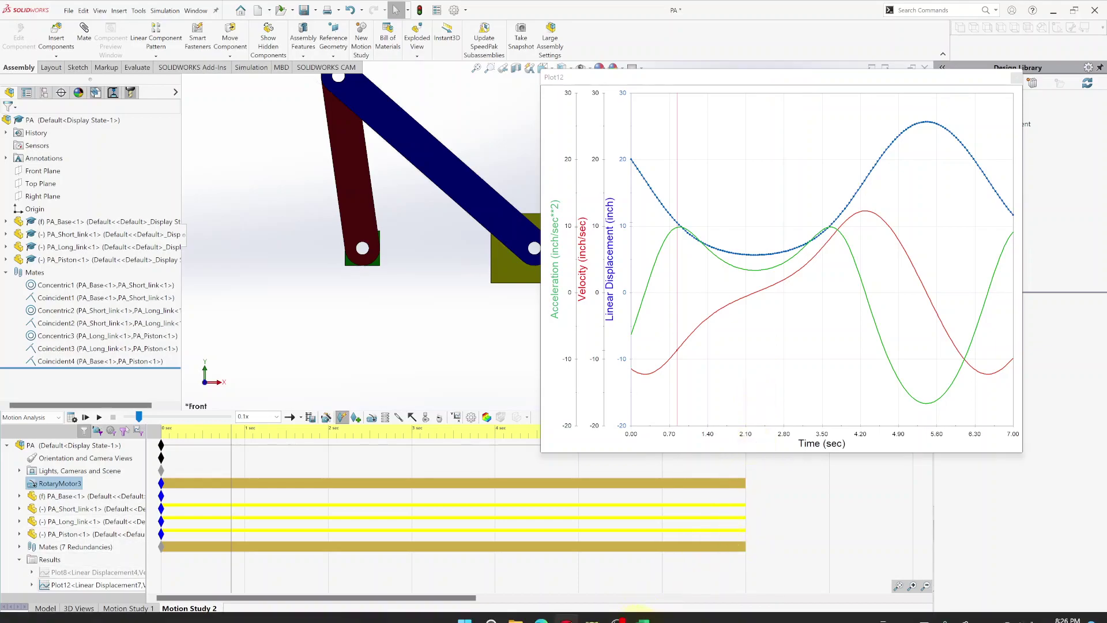
pyautogui.click(618, 610)
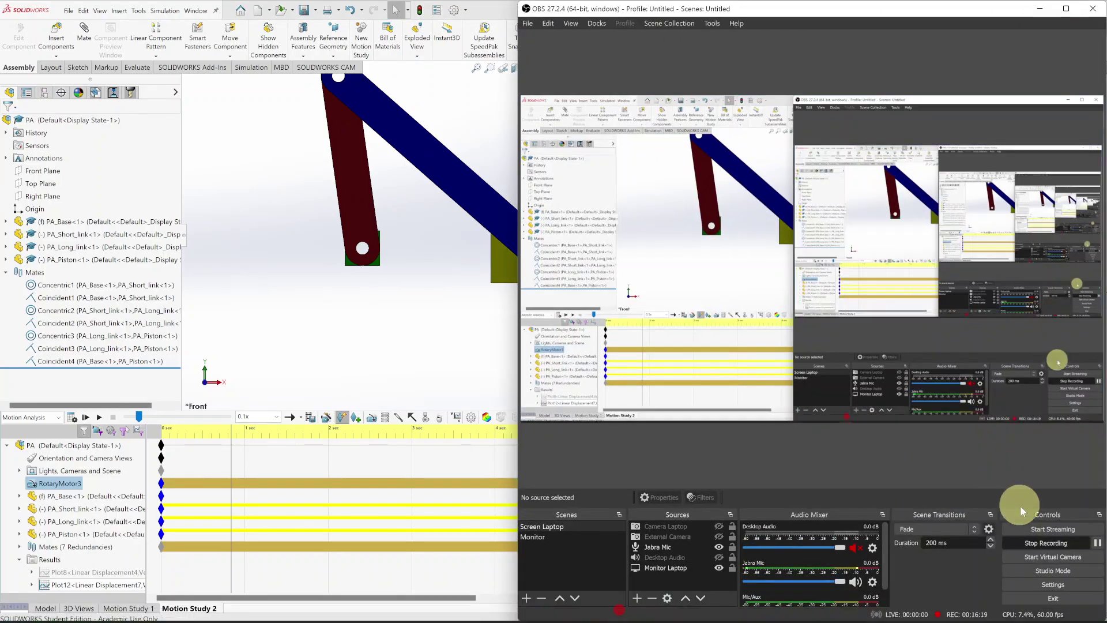